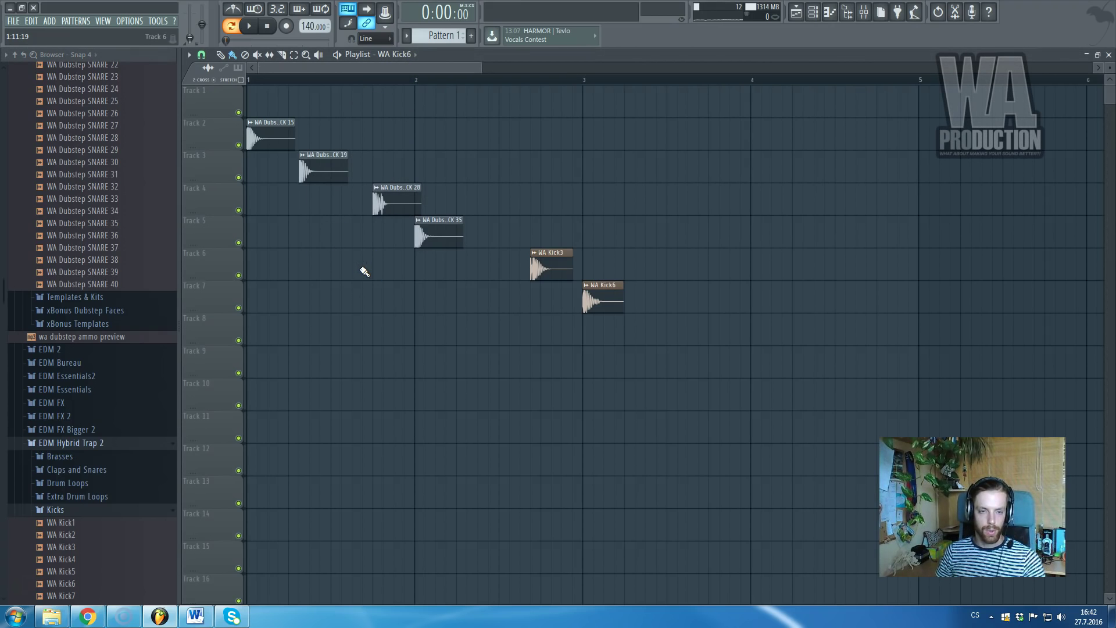
- Look at the sample settings of the WA Dubstep KICK 15 clip and close them
left_click(445, 362)
right_click(460, 375)
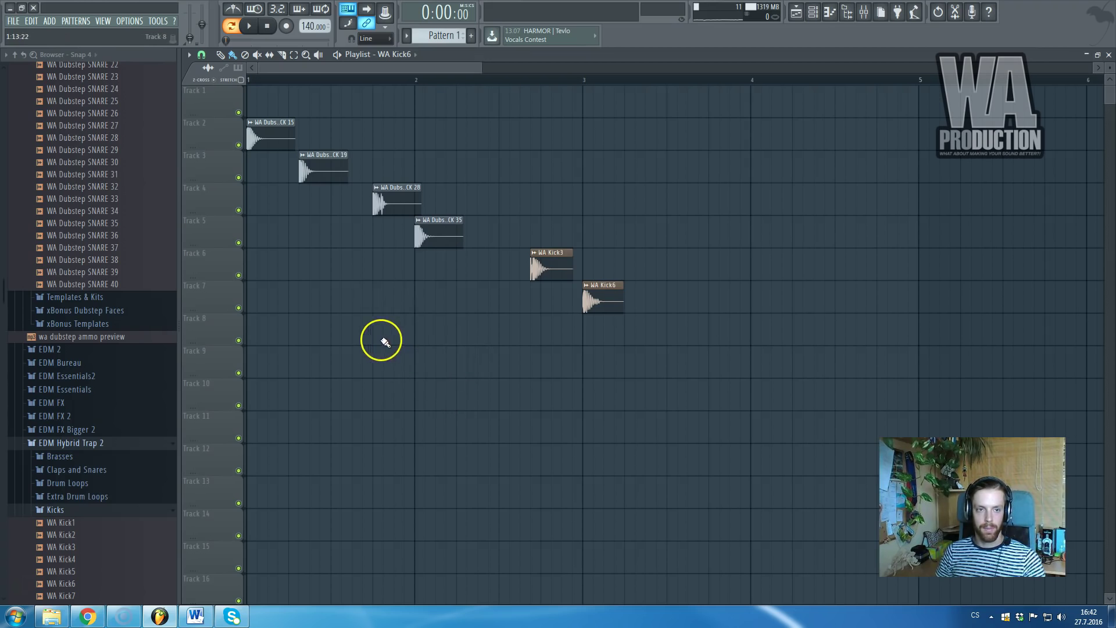
scroll(267, 293, "up", 3)
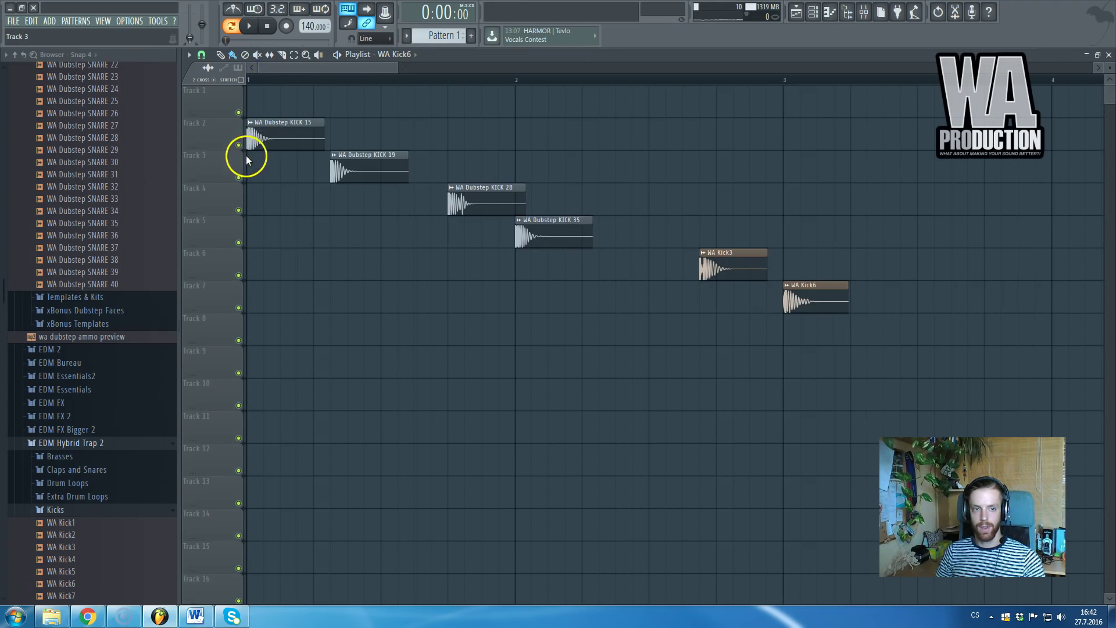
scroll(245, 155, "up", 2)
double_click(282, 142)
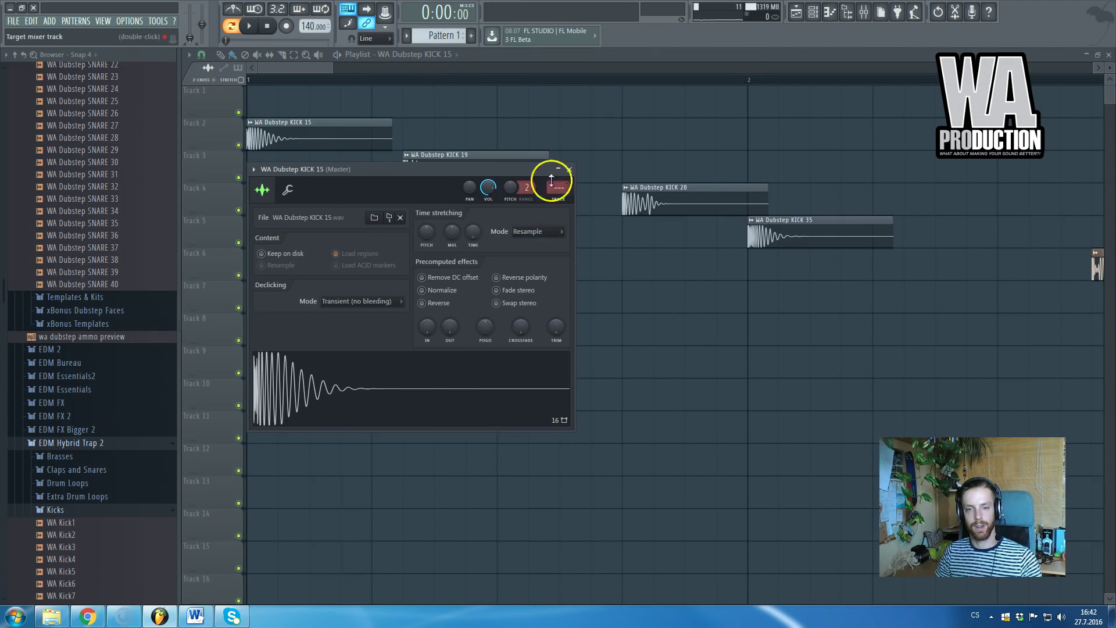
left_click(569, 169)
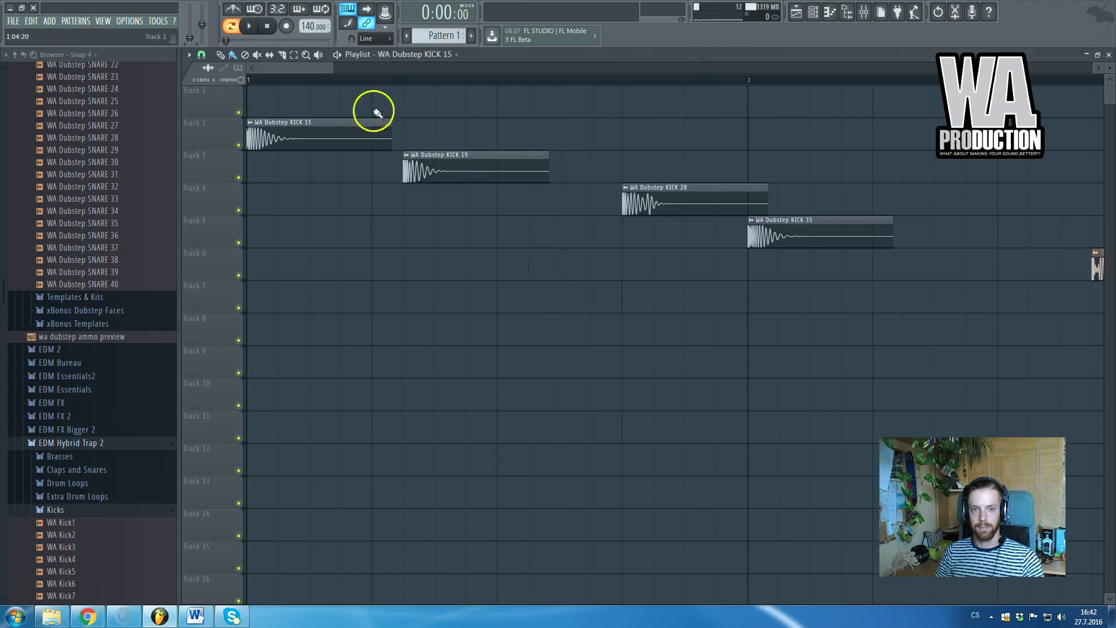
- Shorten the KICK 19, 28 and 35 clips and place them on beats 2, 3 and 4 of bar 1, with KICK 35 on Track 3
scroll(349, 87, "down", 4)
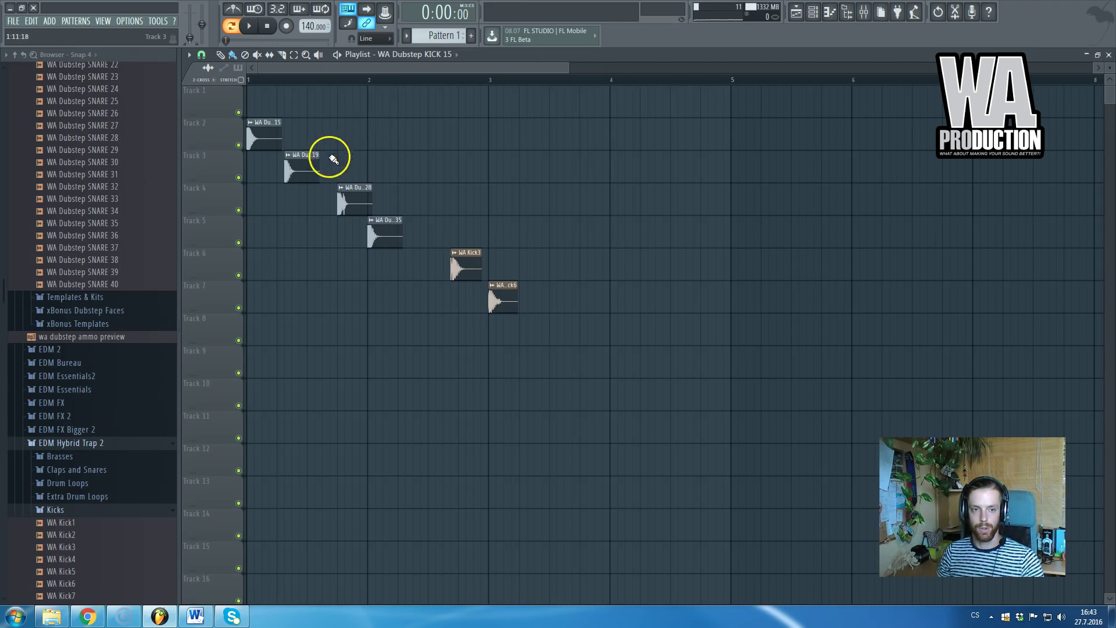
left_click_drag(310, 168, 304, 168)
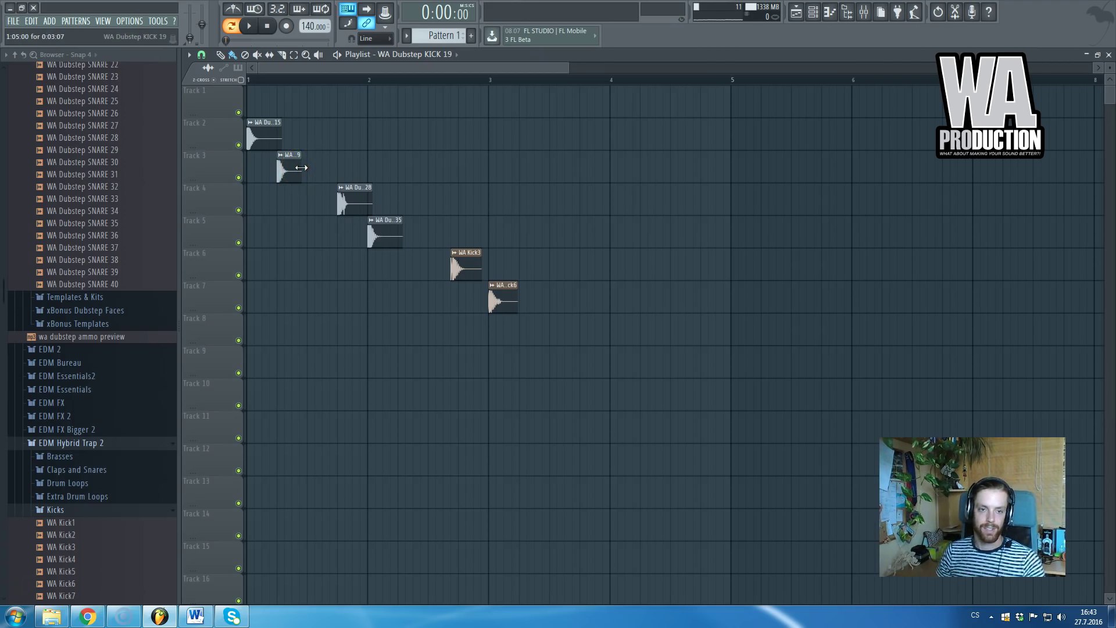
left_click_drag(359, 200, 327, 202)
scroll(398, 236, "up", 2)
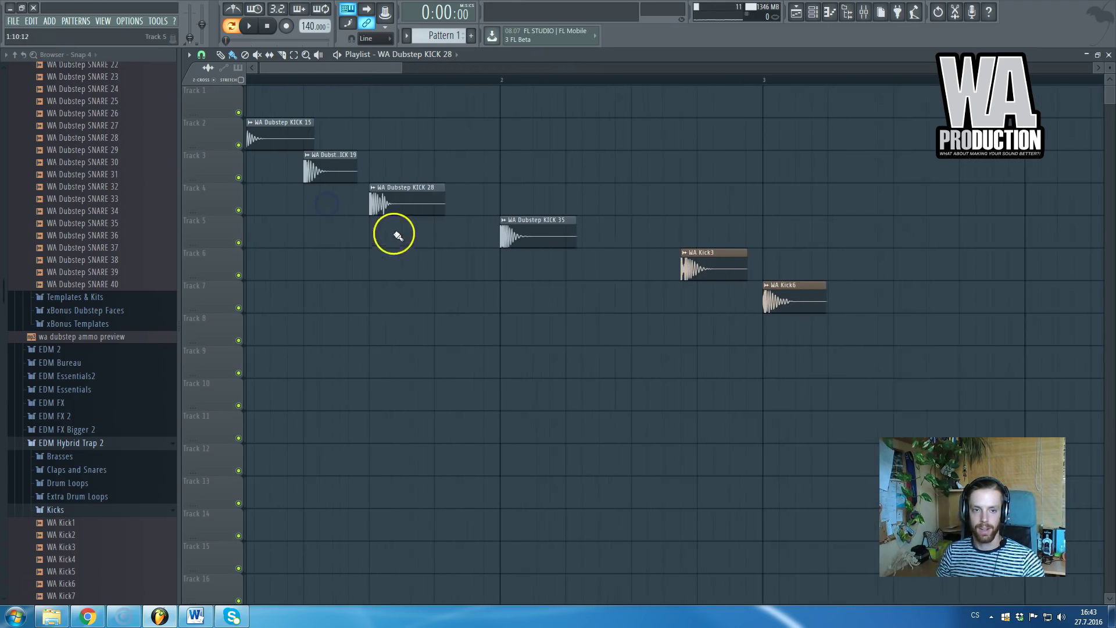
left_click_drag(445, 192, 432, 193)
left_click_drag(527, 226, 467, 153)
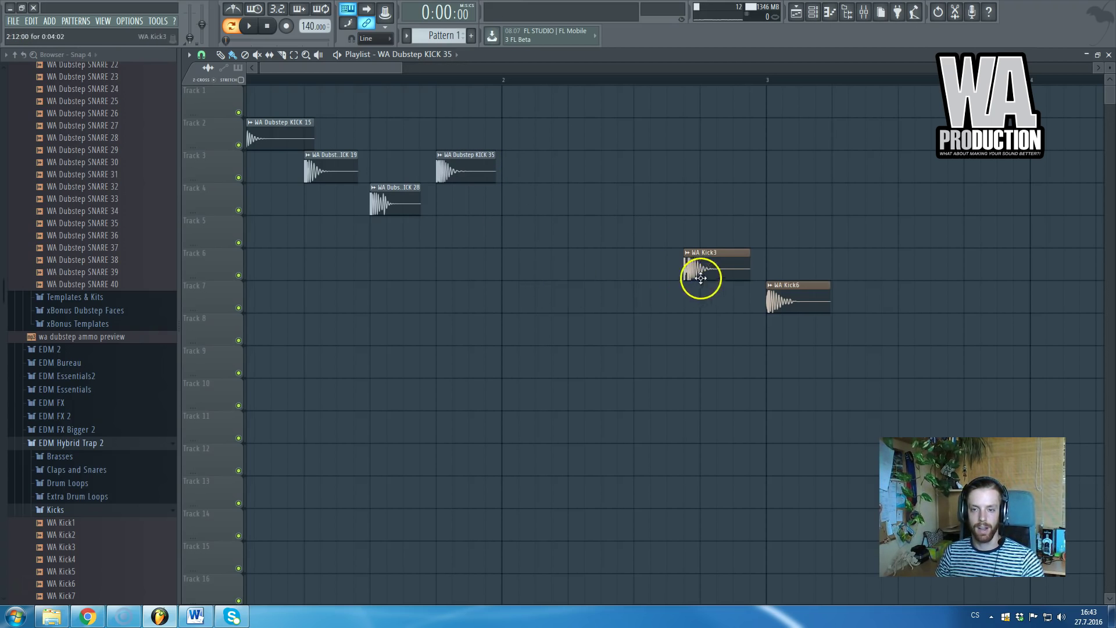
- Move WA Kick3 to the start of bar 2 on Track 4 and WA Kick6 one beat after it on Track 5
left_click_drag(701, 272, 829, 333)
left_click_drag(710, 259, 536, 190)
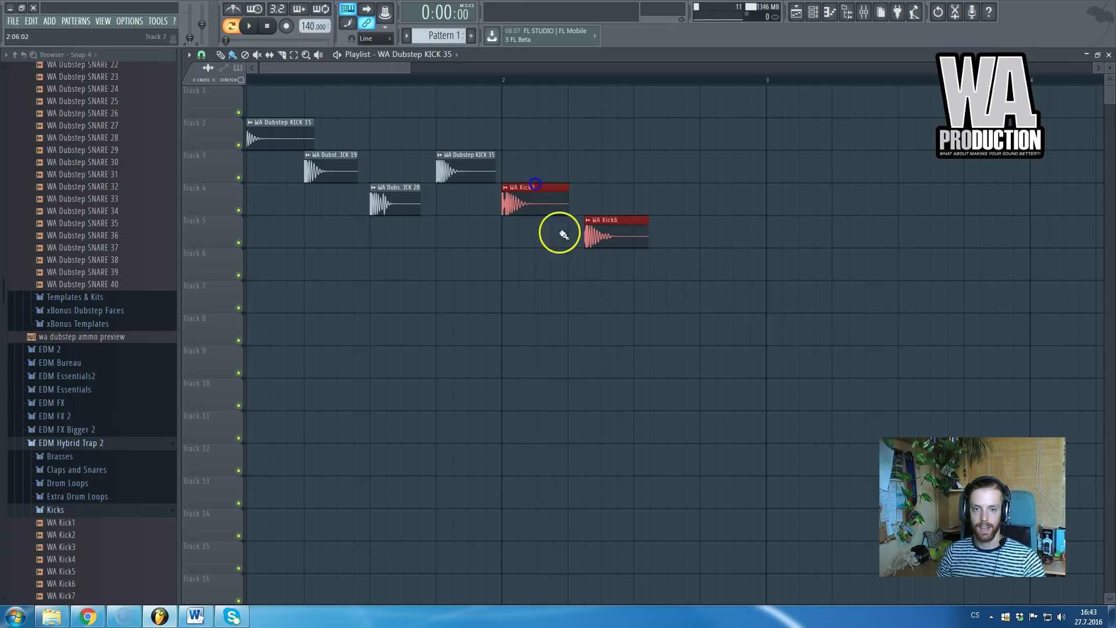
left_click(628, 328)
right_click(635, 327)
left_click_drag(612, 235, 599, 236)
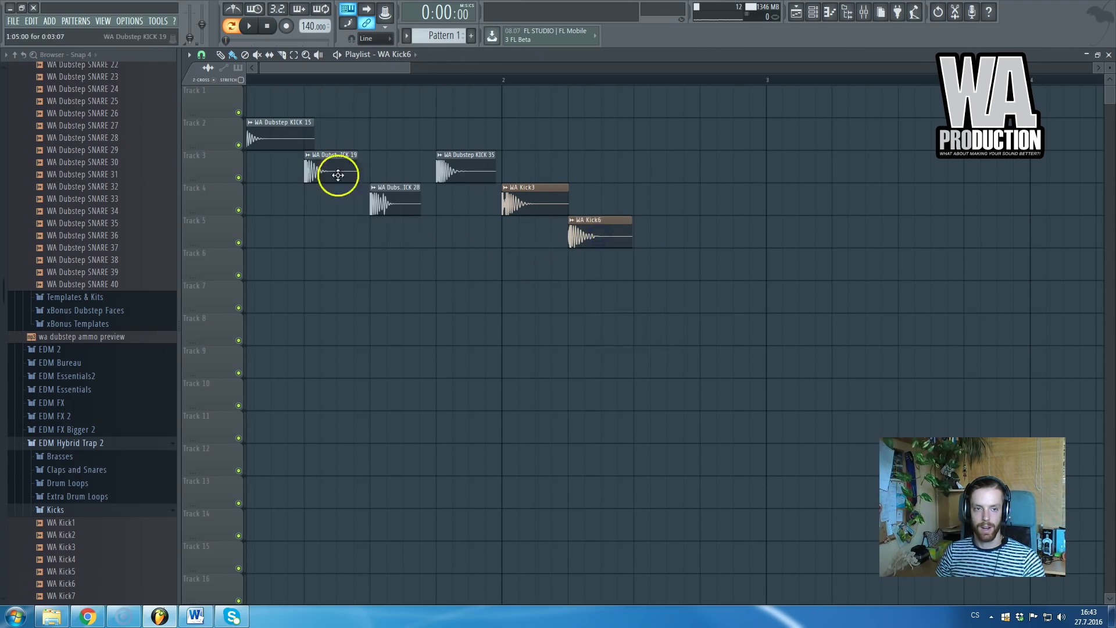
- Open the WA Dubstep KICK 15 sample settings and try the quick fade-in and fade-out effects
scroll(290, 198, "down", 3)
scroll(255, 189, "up", 2)
double_click(274, 136)
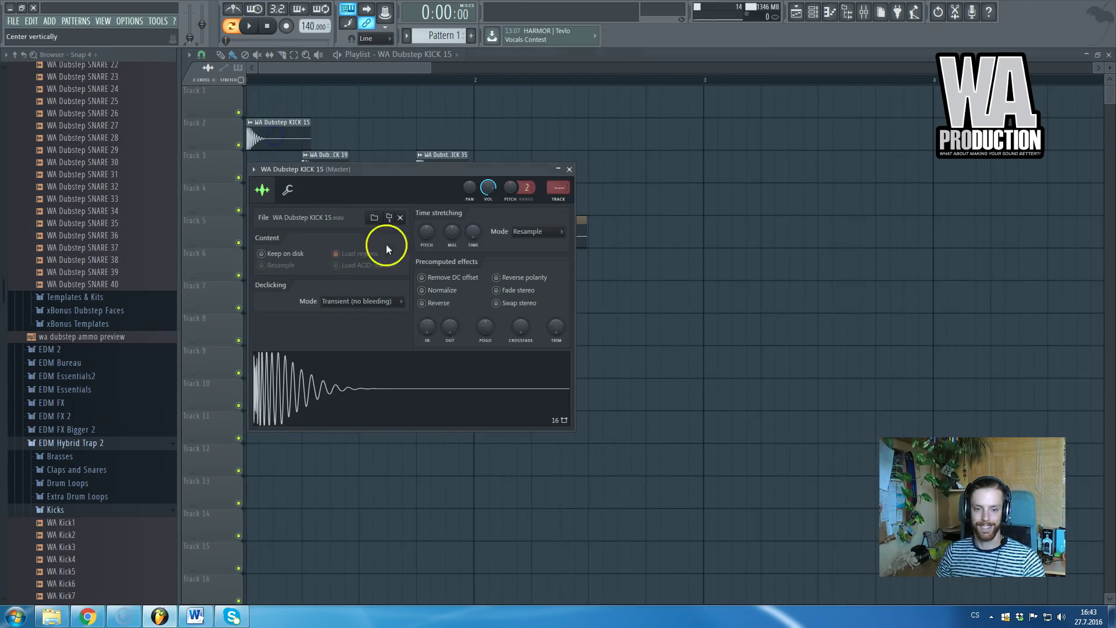
left_click(502, 355)
left_click(485, 344)
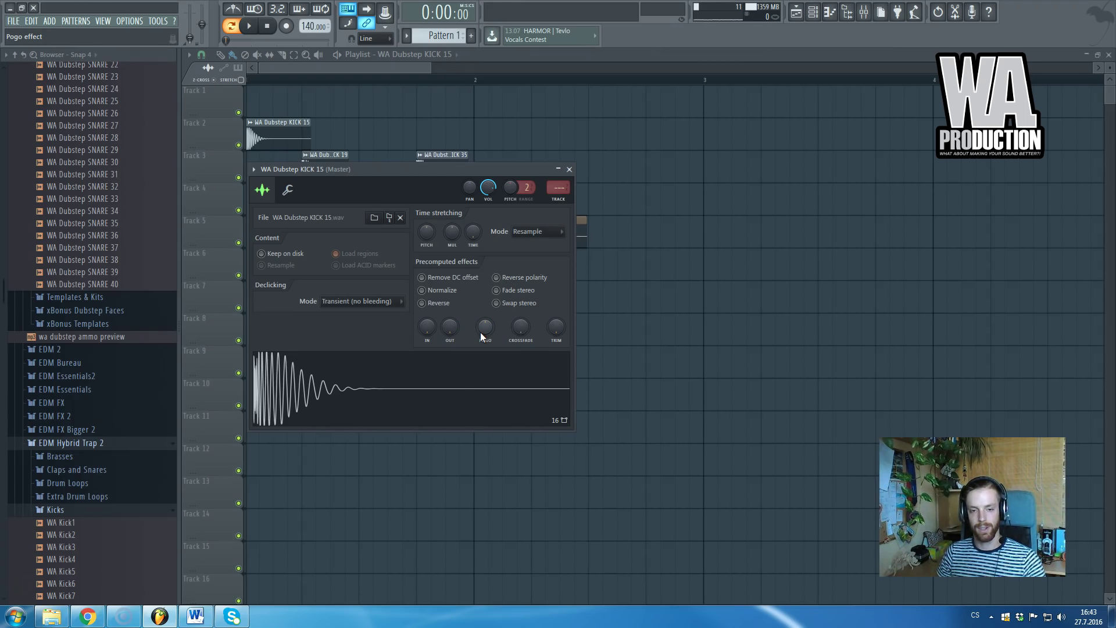
left_click(425, 337)
left_click(450, 335)
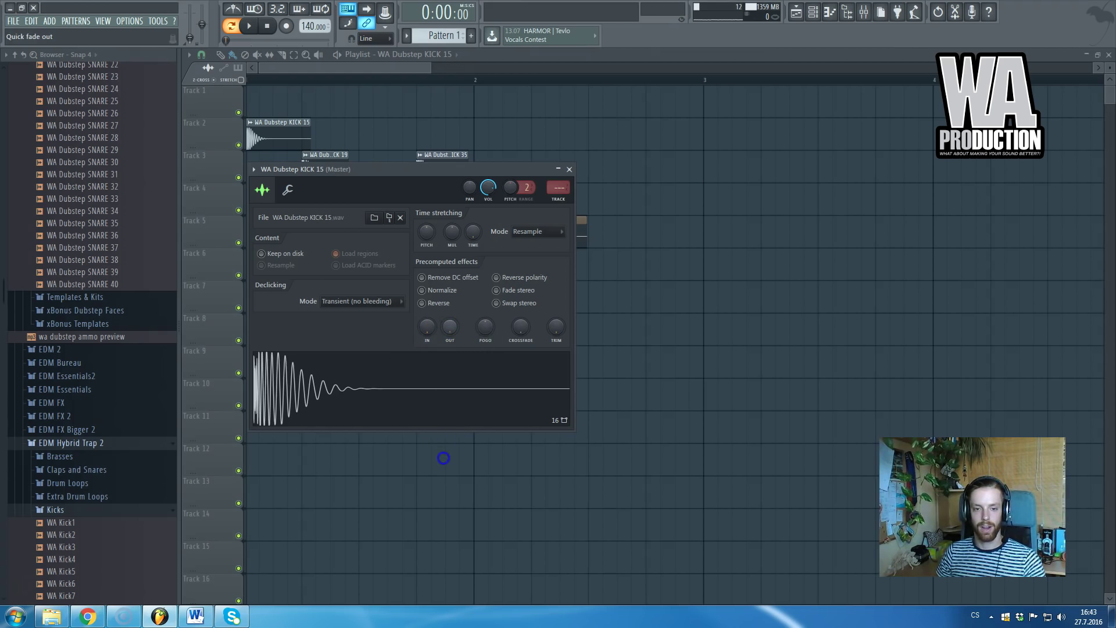
left_click_drag(455, 323, 430, 284)
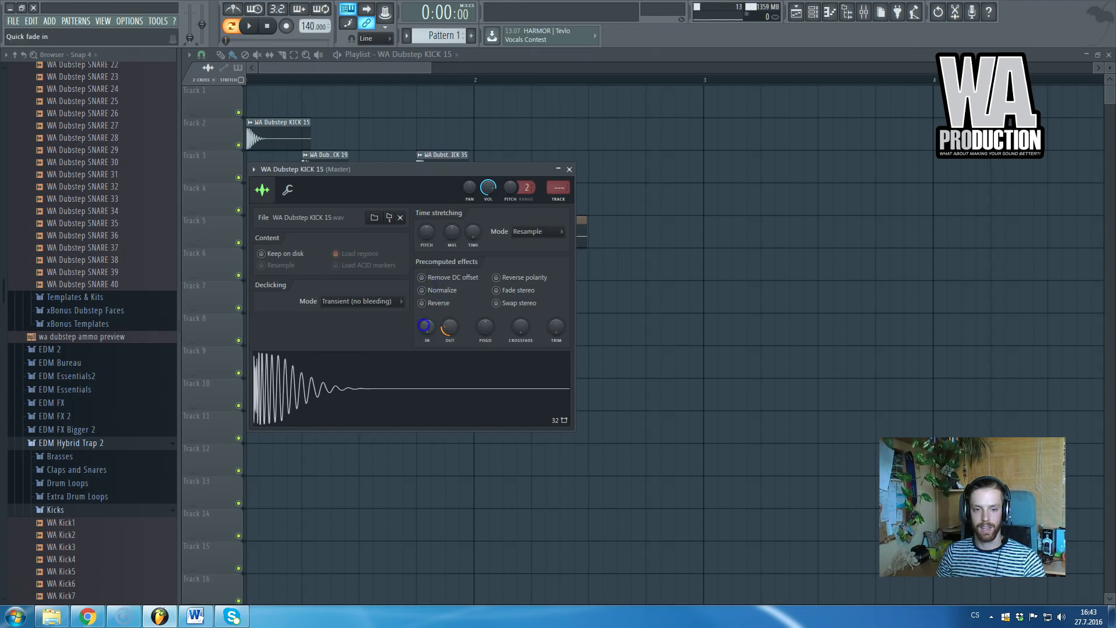
mouse_move(424, 326)
left_mouse_down()
mouse_move(423, 289)
mouse_move(429, 328)
left_mouse_up()
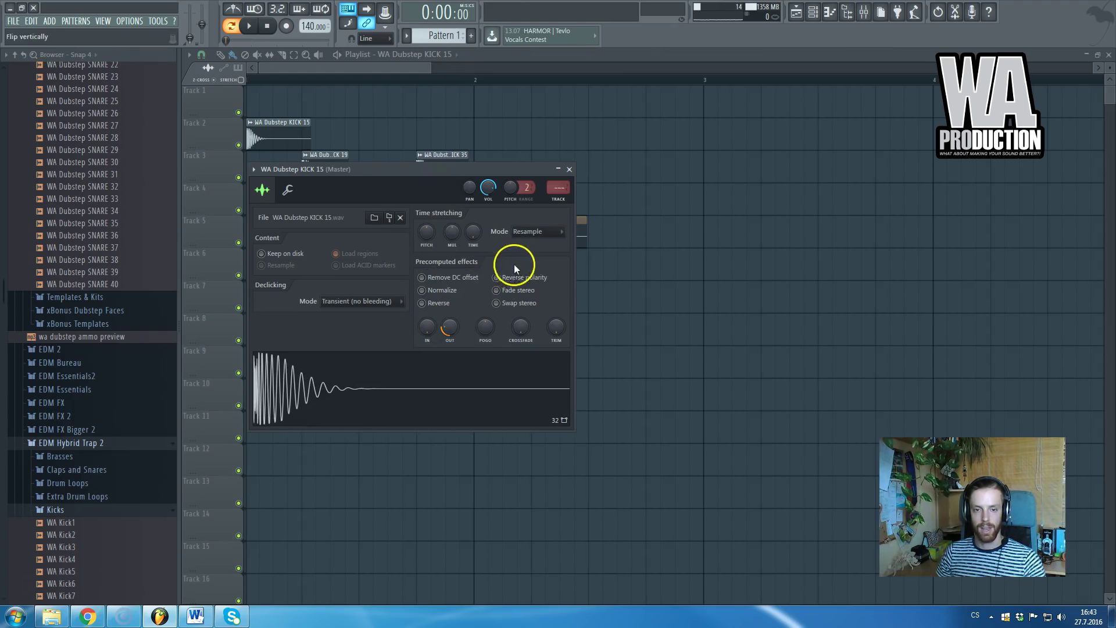
- Try the Pogo effect on the WA Dubstep KICK 15 sample and close its settings
mouse_move(475, 329)
left_mouse_down()
mouse_move(488, 398)
mouse_move(469, 179)
mouse_move(472, 318)
left_mouse_up()
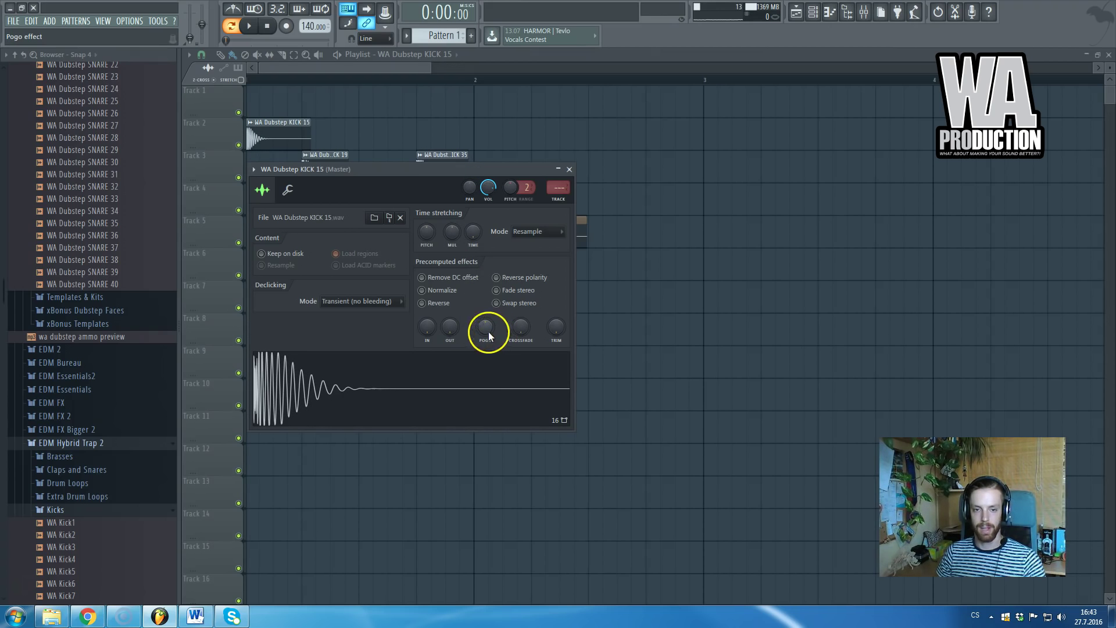
right_click(486, 327)
left_click(495, 332)
left_click(569, 170)
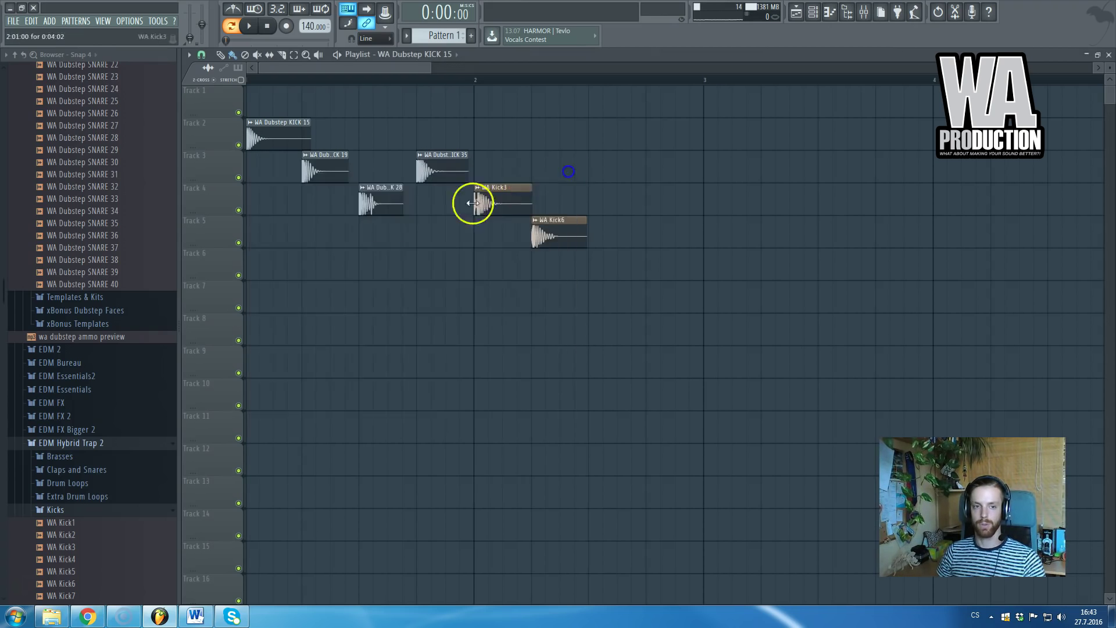
scroll(264, 221, "up", 5)
left_click(310, 71)
scroll(286, 199, "down", 5)
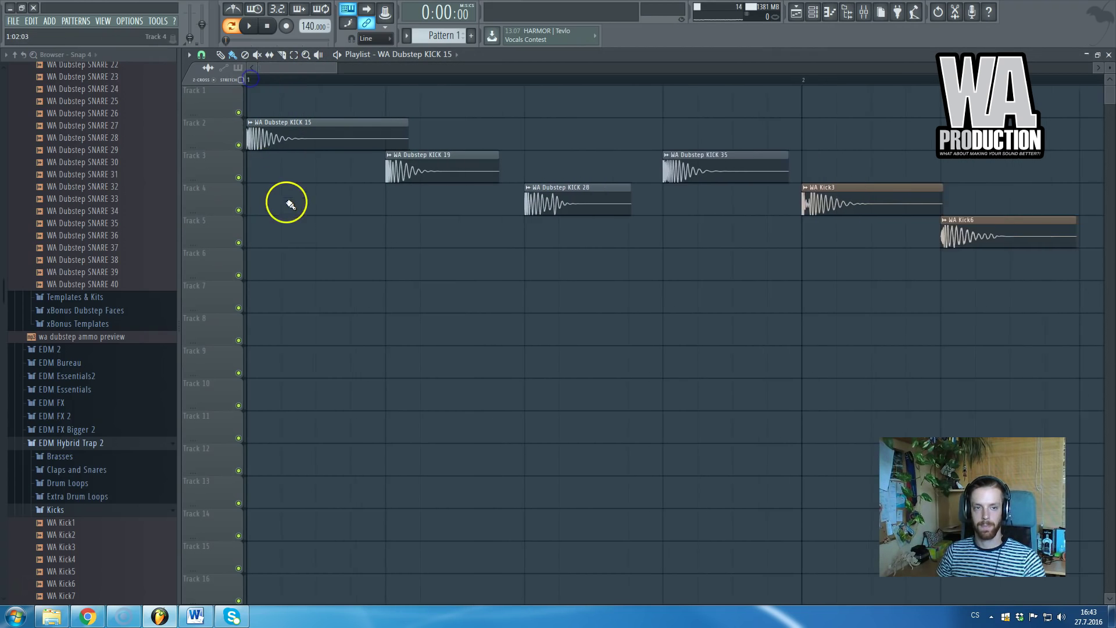
left_click(370, 318)
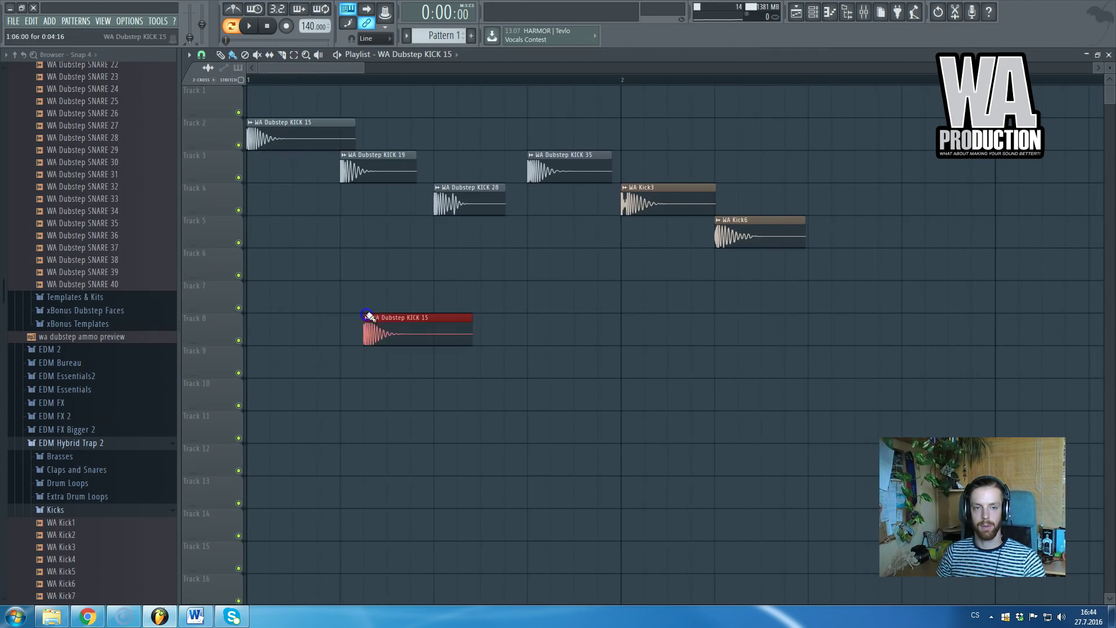
right_click(383, 337)
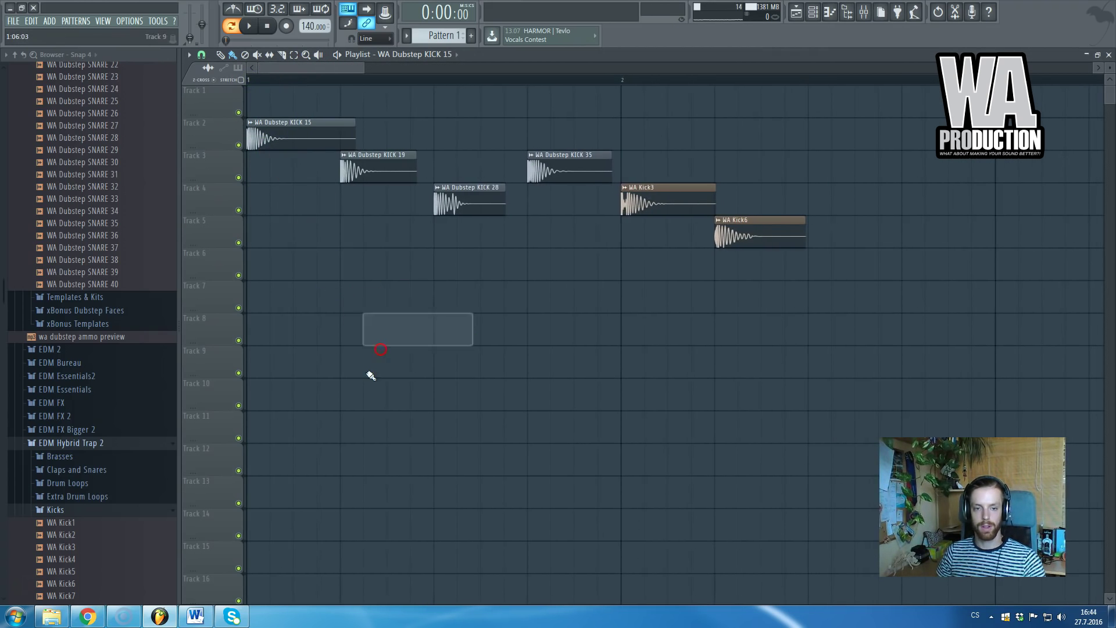
- Open the sample settings of WA Kick3 and WA Kick6, audition each waveform, and close the settings
left_click(666, 210)
double_click(666, 210)
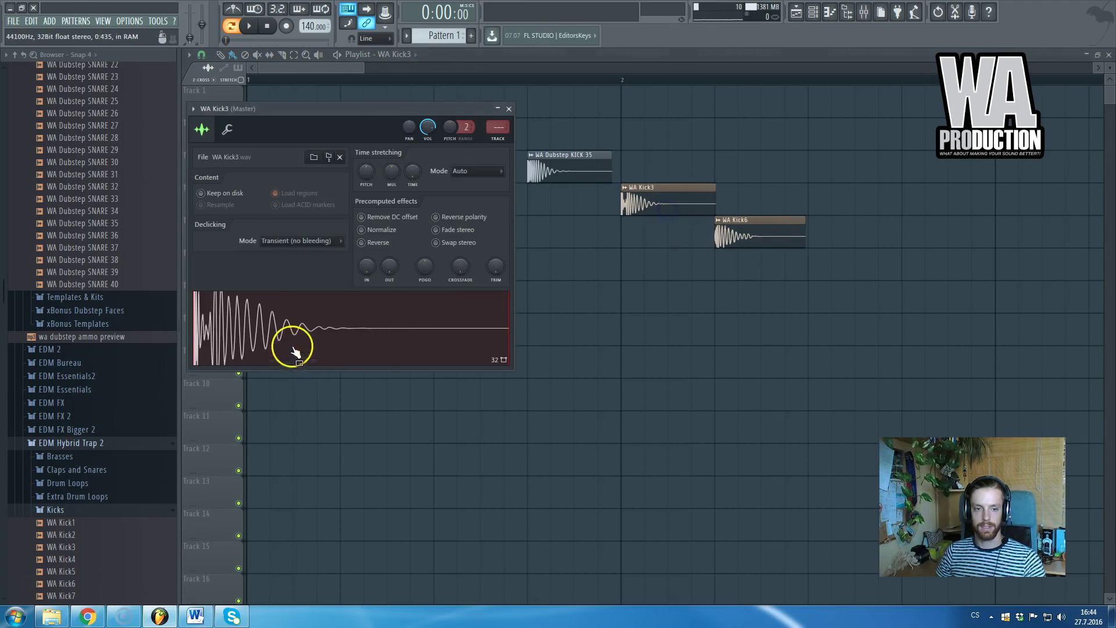
left_click(295, 341)
double_click(766, 238)
left_click(293, 327)
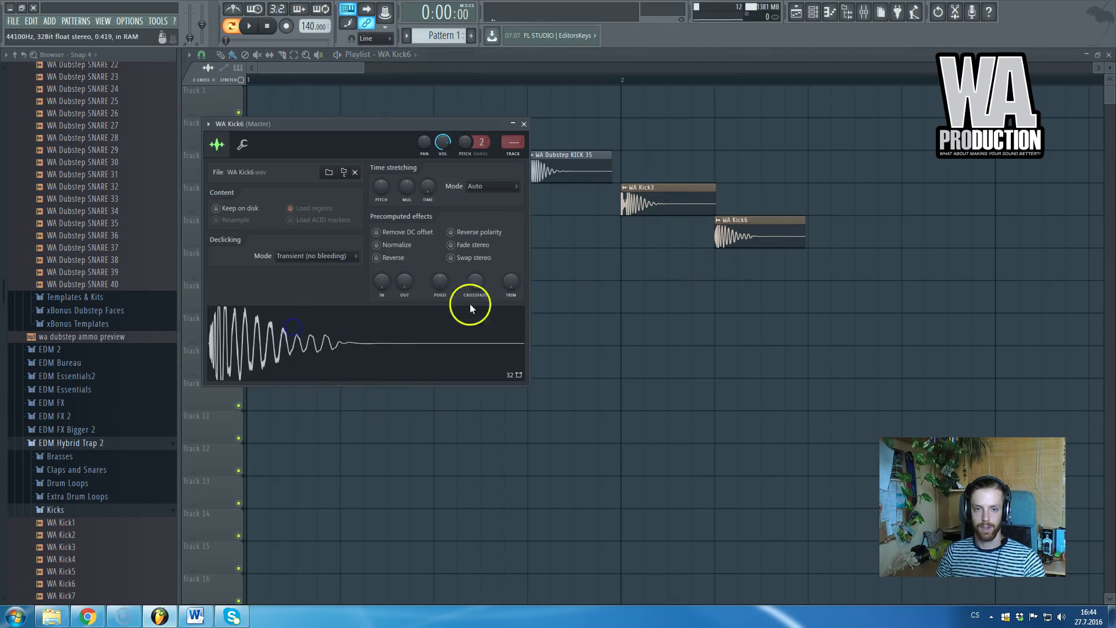
left_click(523, 124)
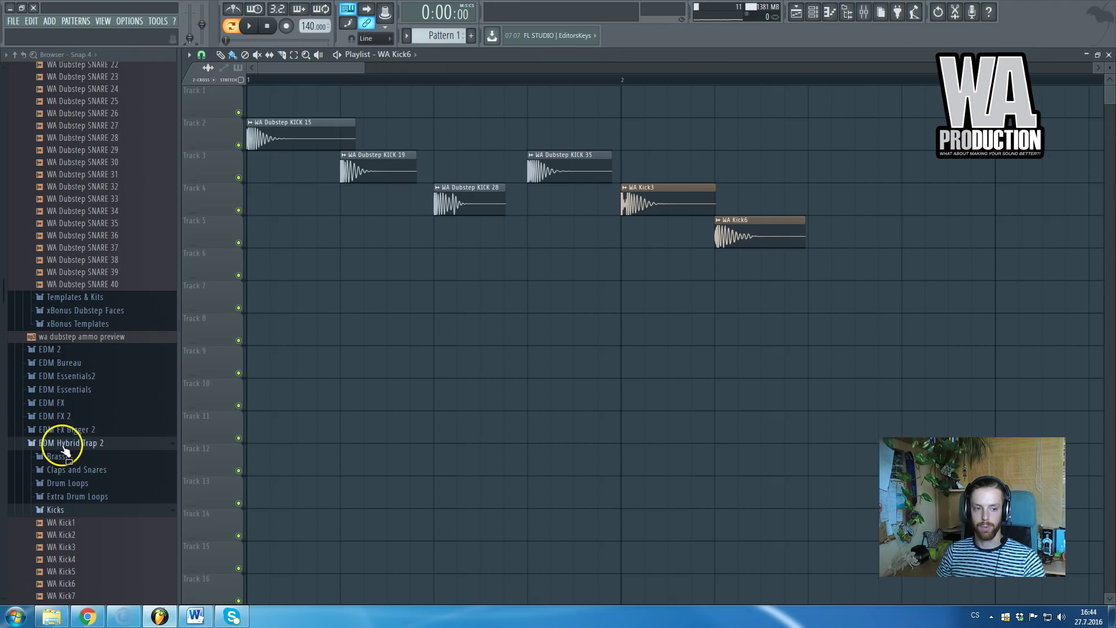
- Switch playback to song mode and play the kicks from the start of the playlist
left_click(674, 370)
right_click(707, 362)
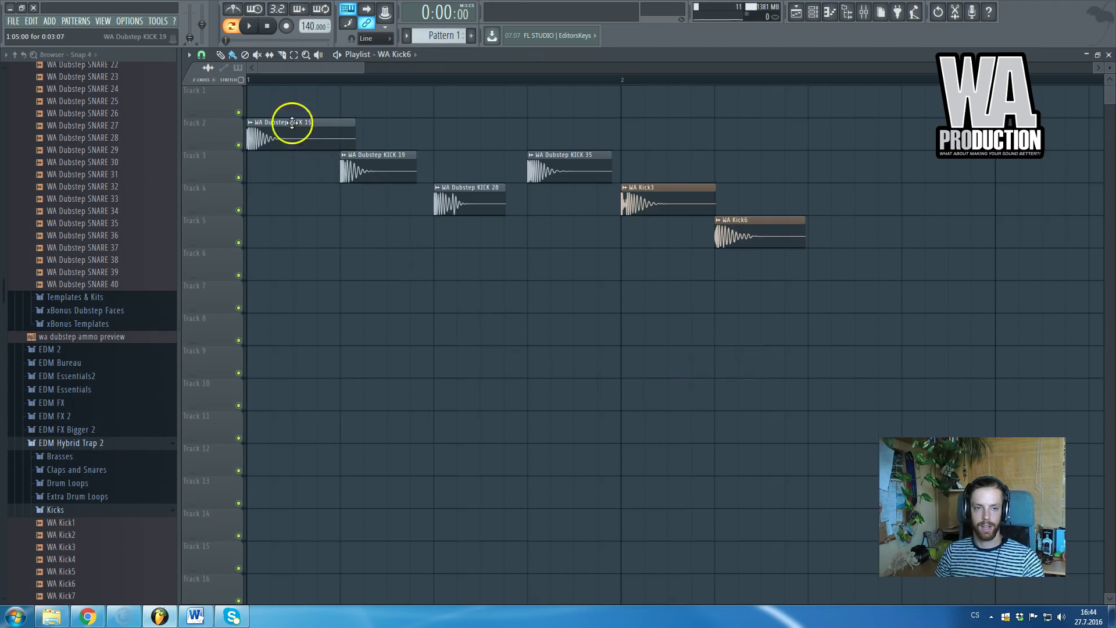
left_click(232, 25)
key("space")
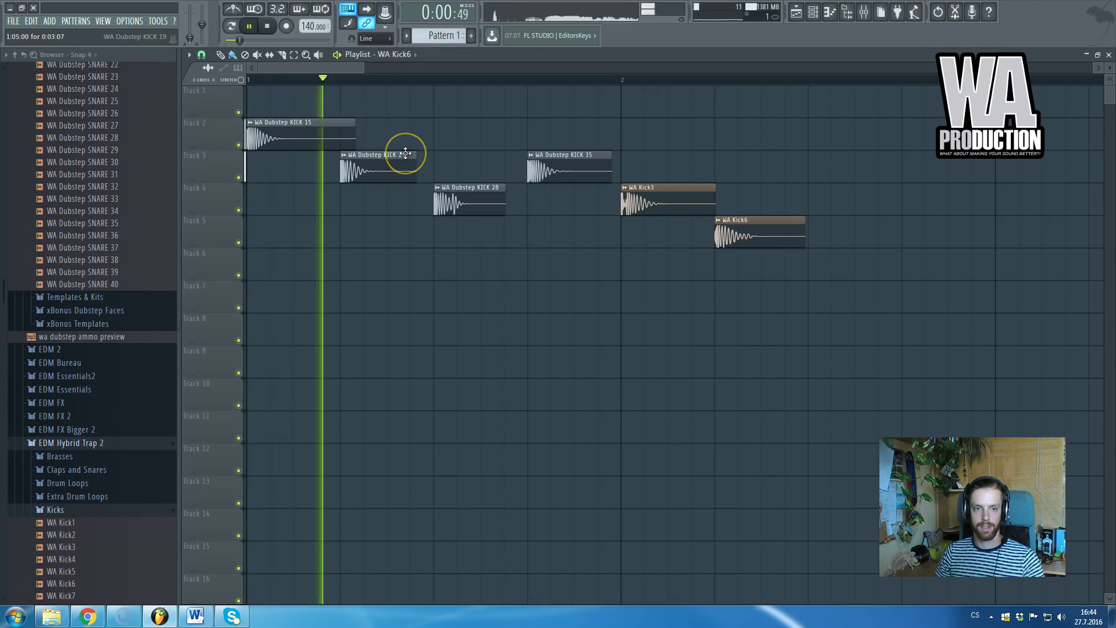
key("space")
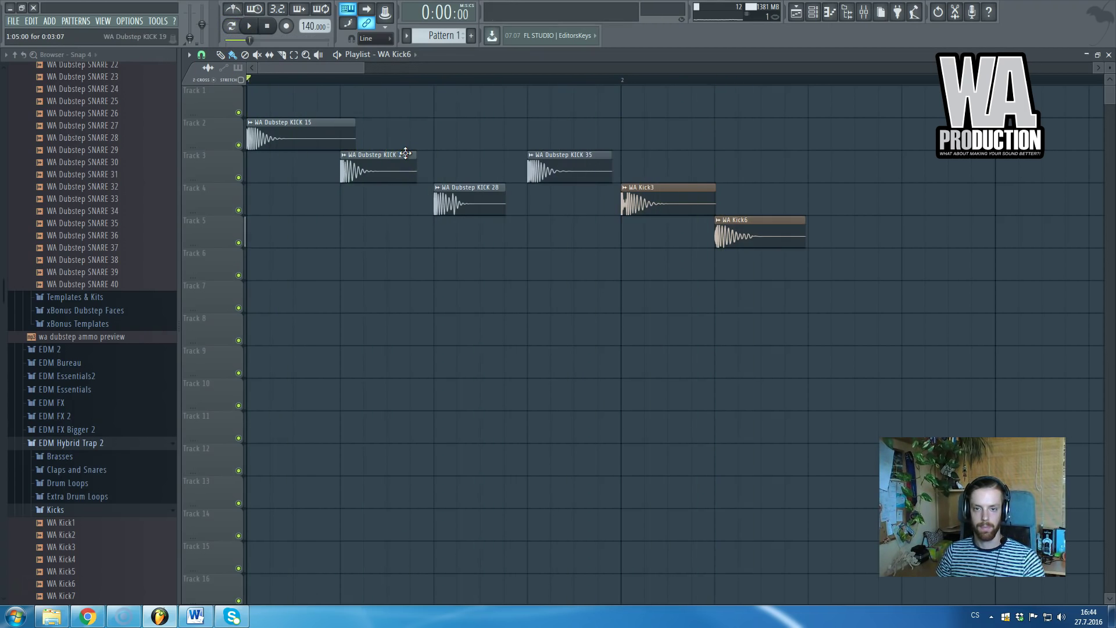
- Set the playback position to the start of the WA Dubstep KICK 35 clip and play it
left_click(518, 78)
key("space")
key("space")
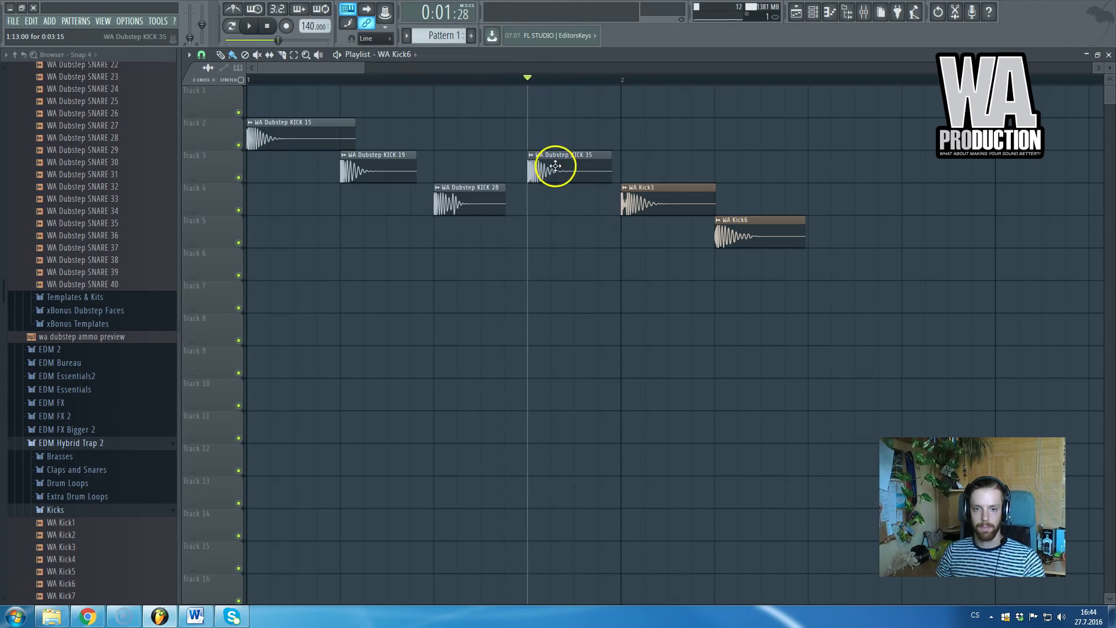
double_click(555, 166)
left_click(564, 53)
- Open the WA Dubstep KICK 35 sample settings, audition the clip, adjust its Pogo effect and close the settings
scroll(531, 182, "up", 5)
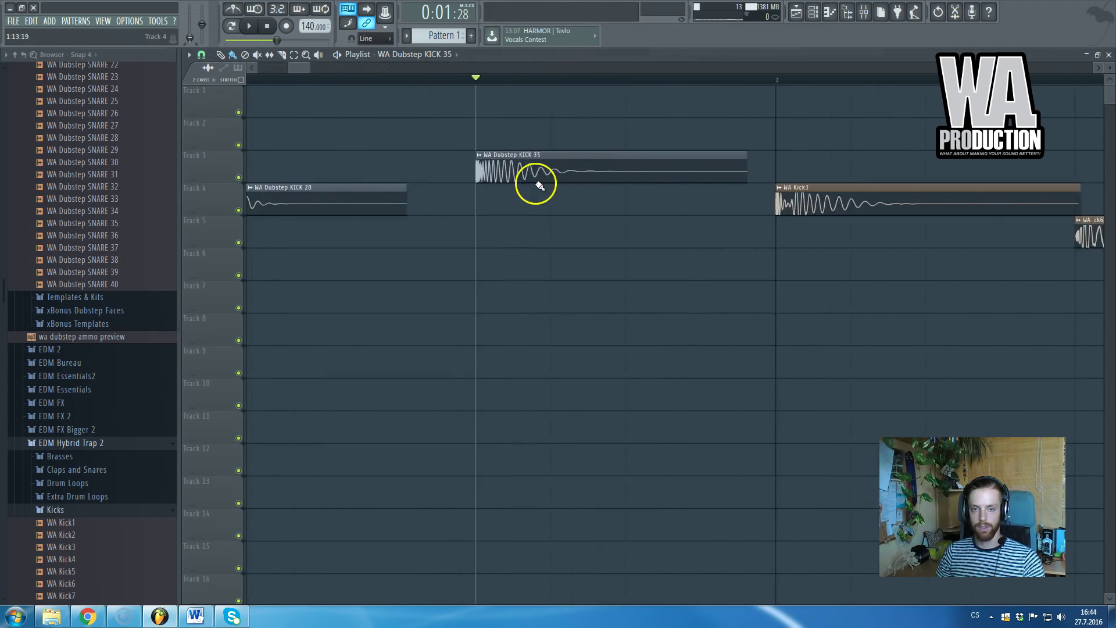
double_click(466, 170)
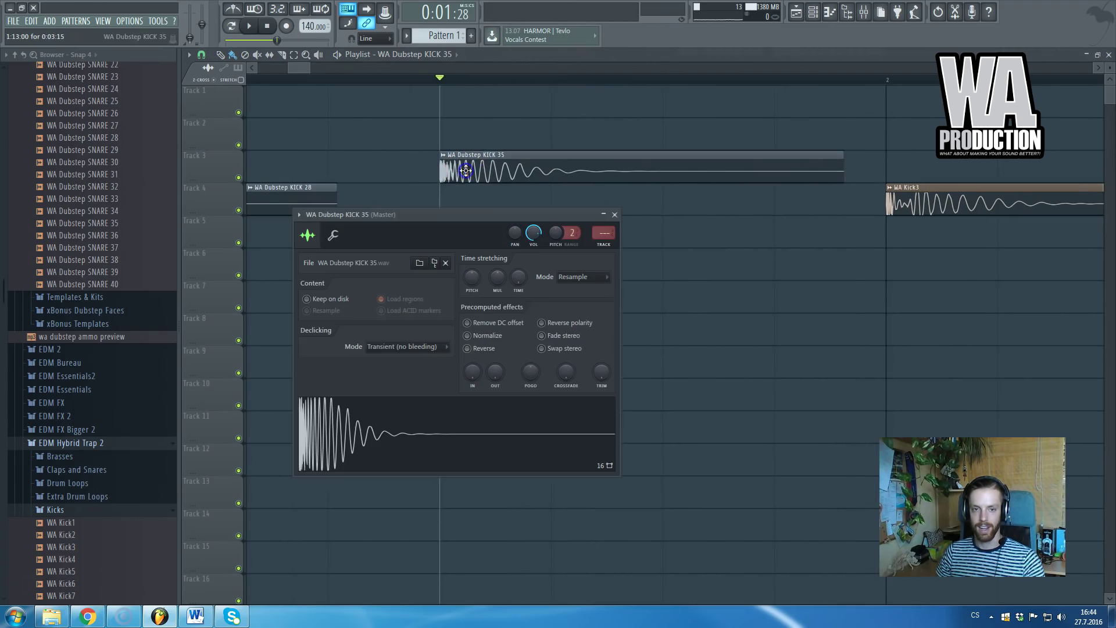
key("space")
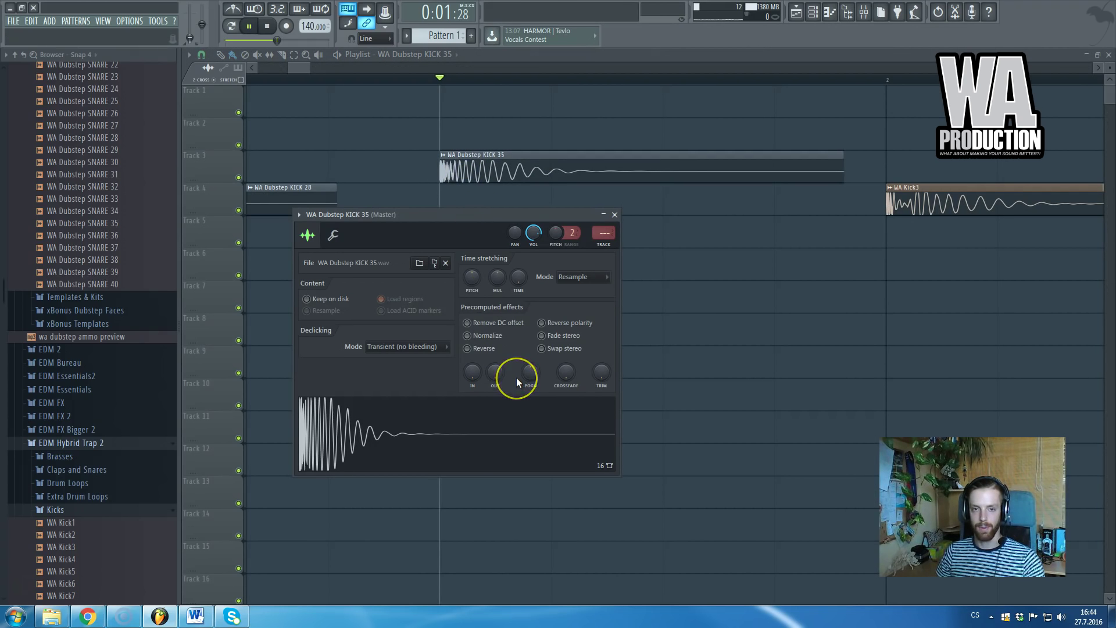
key("space")
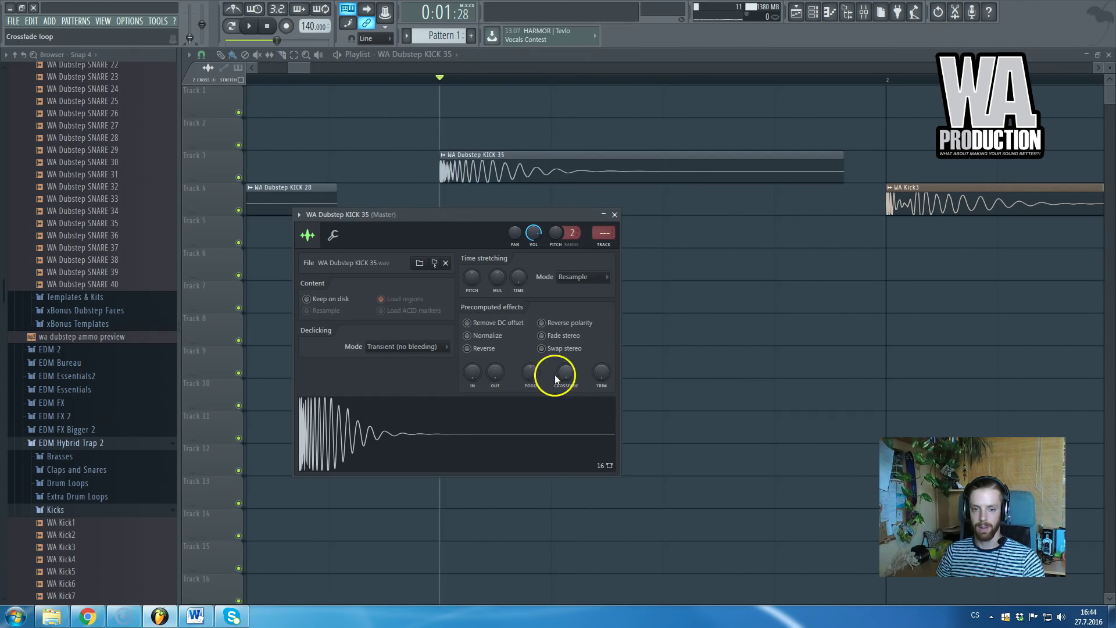
left_click_drag(532, 373, 537, 386)
left_click(495, 56)
scroll(534, 143, "down", 4)
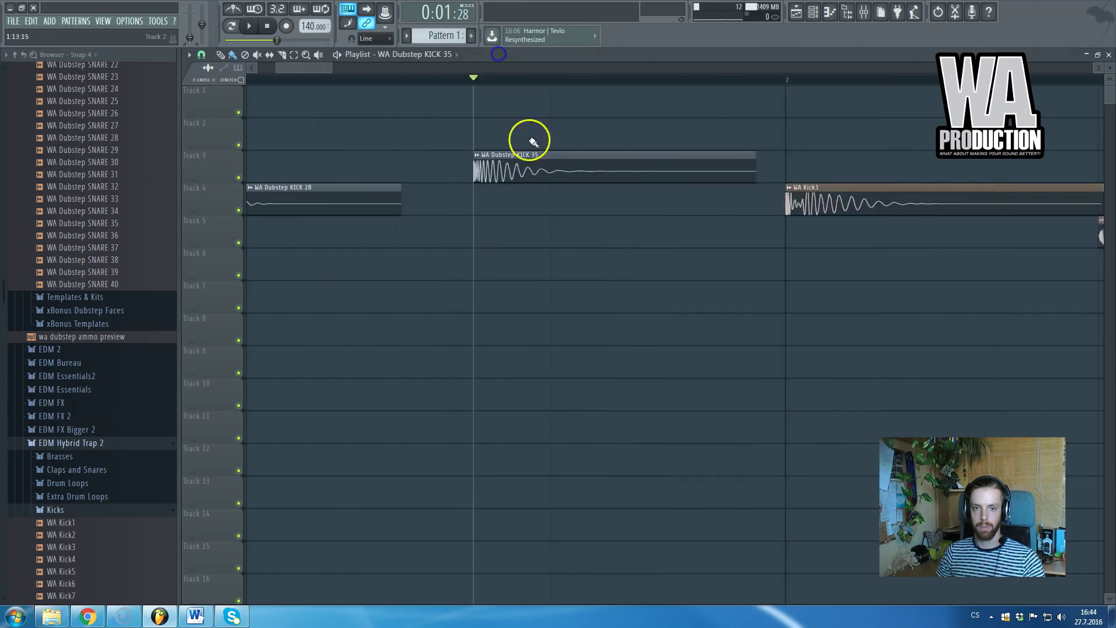
- Select WA Kick3 and WA Kick6 and move them to the first two beats of bar 1 on Tracks 5 and 6
left_click_drag(830, 246, 774, 201)
key("space")
key("ctrl+space")
left_click_drag(902, 244, 192, 259)
scroll(769, 203, "down", 2)
- Select the playlist time range from the start of WA Dubstep KICK 35 to the start of bar 2
left_click(586, 81)
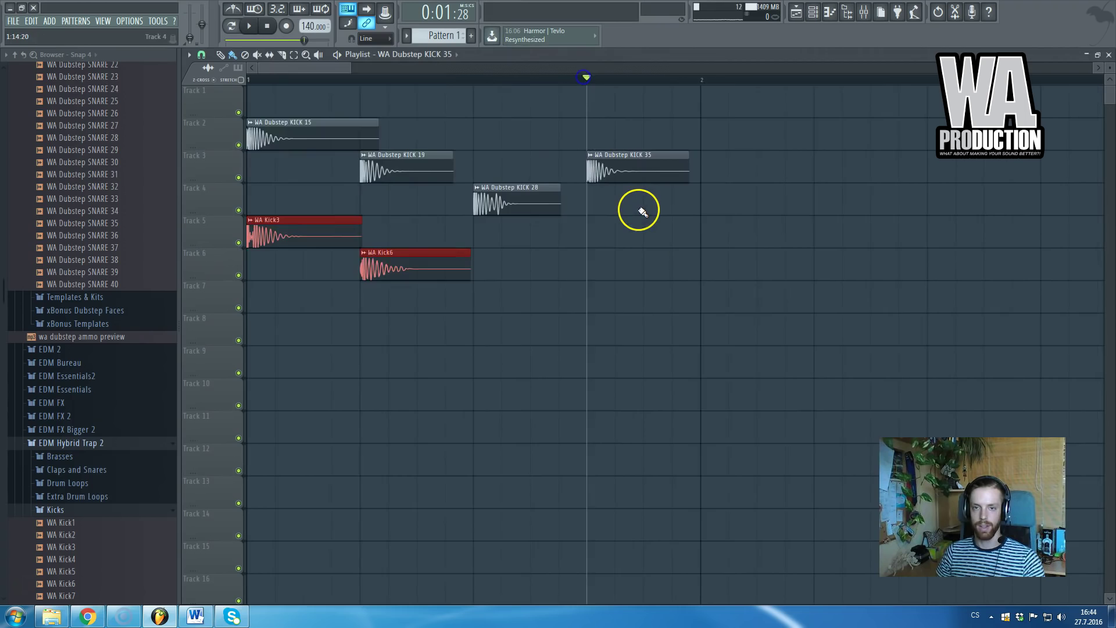
scroll(638, 210, "up", 3)
left_click_drag(499, 82, 790, 96)
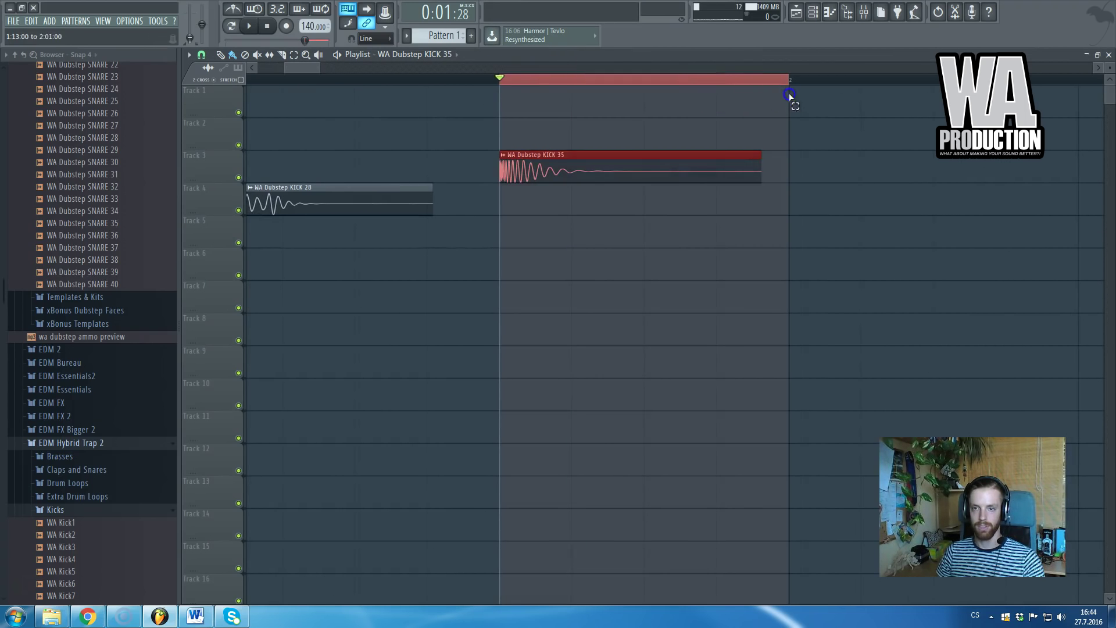
- Move the WA Dubstep KICK 35 clip to the start of bar 2 on Track 3
scroll(722, 204, "down", 3)
left_click_drag(818, 218, 698, 248)
left_click_drag(559, 169, 621, 168)
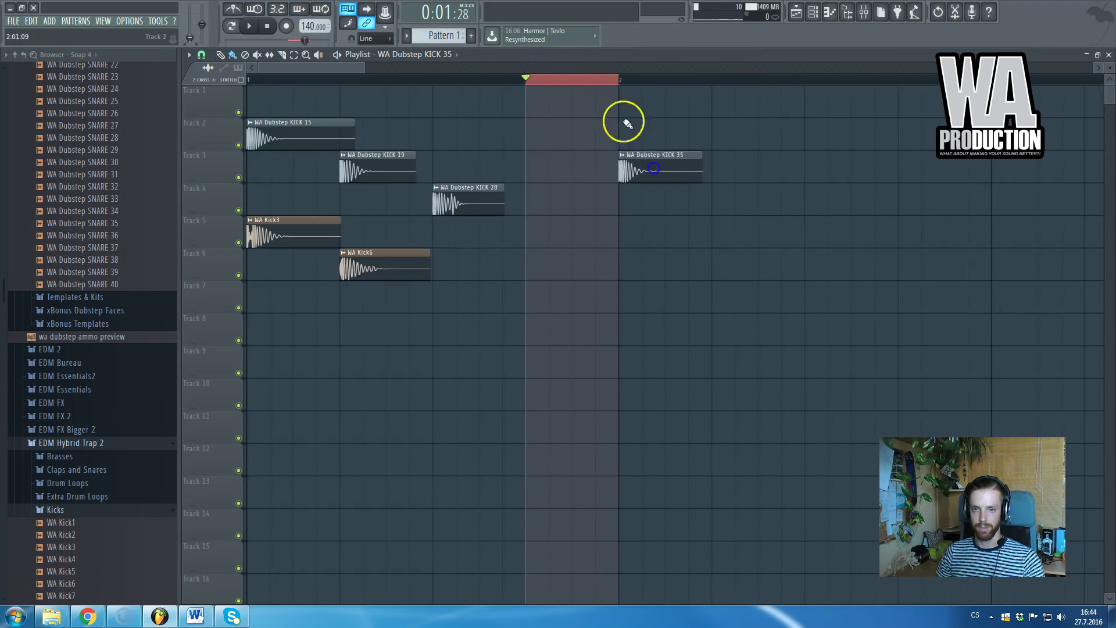
- Select the first beat of bar 2, loop the WA Dubstep KICK 35 clip and adjust Pogo in its sample settings
left_click_drag(620, 80, 674, 78)
key("space")
double_click(639, 174)
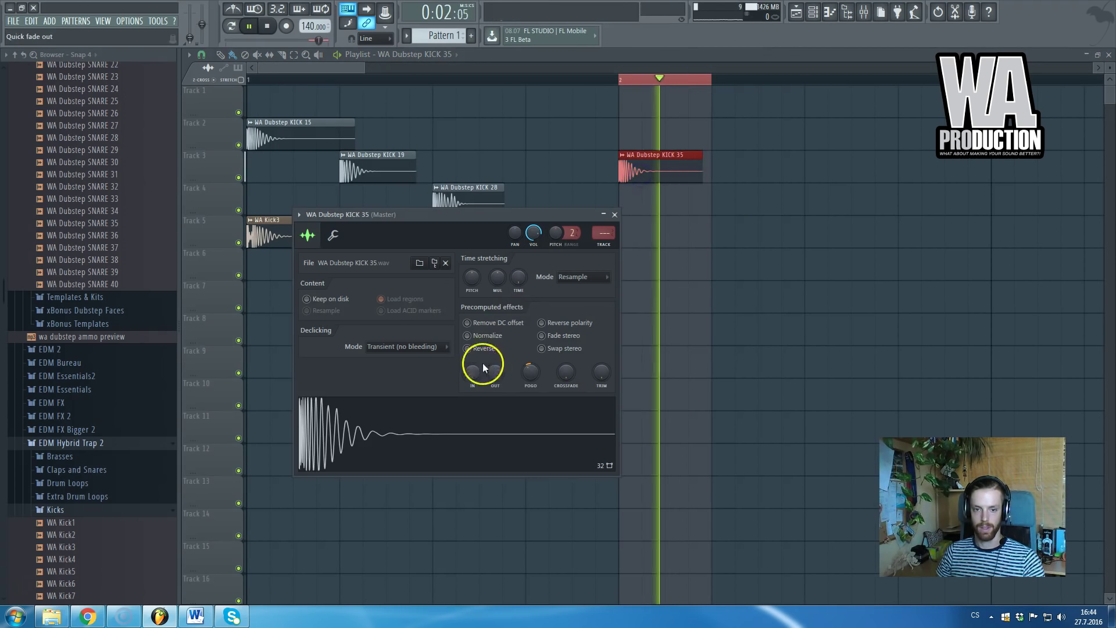
left_click_drag(530, 370, 528, 396)
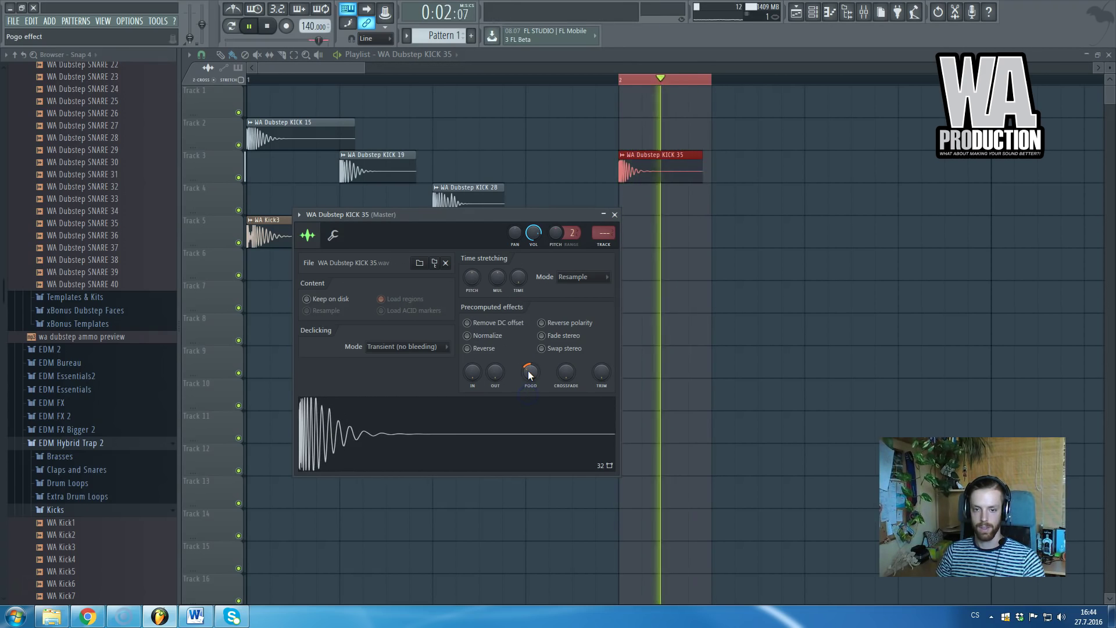
key("space")
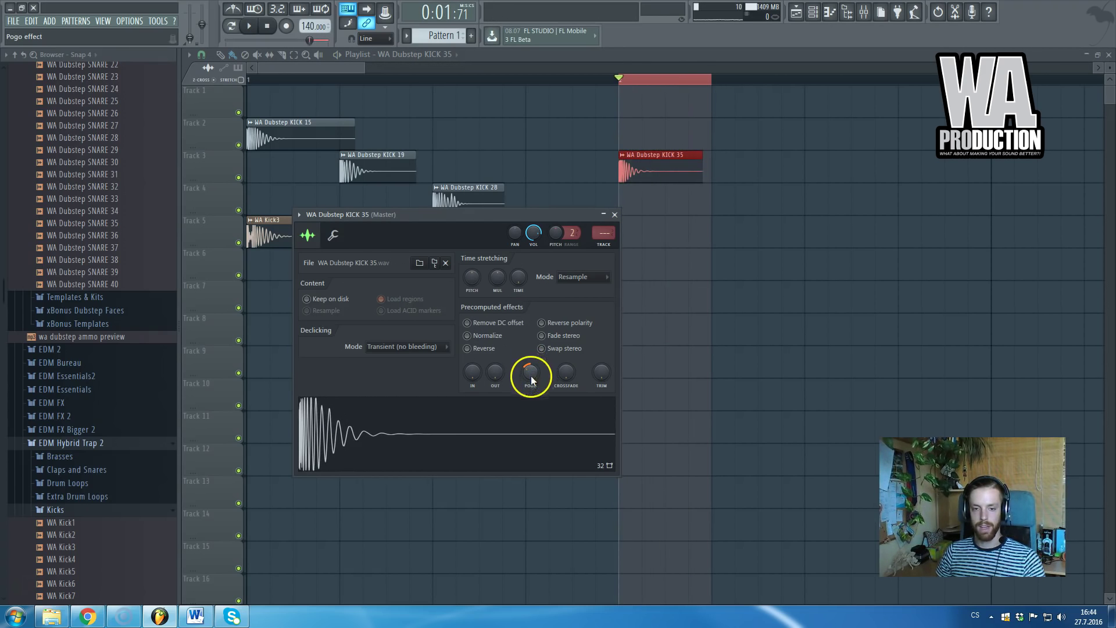
- Try the Reverse effect on the WA Dubstep KICK 35 sample and switch it back off
right_click(530, 376)
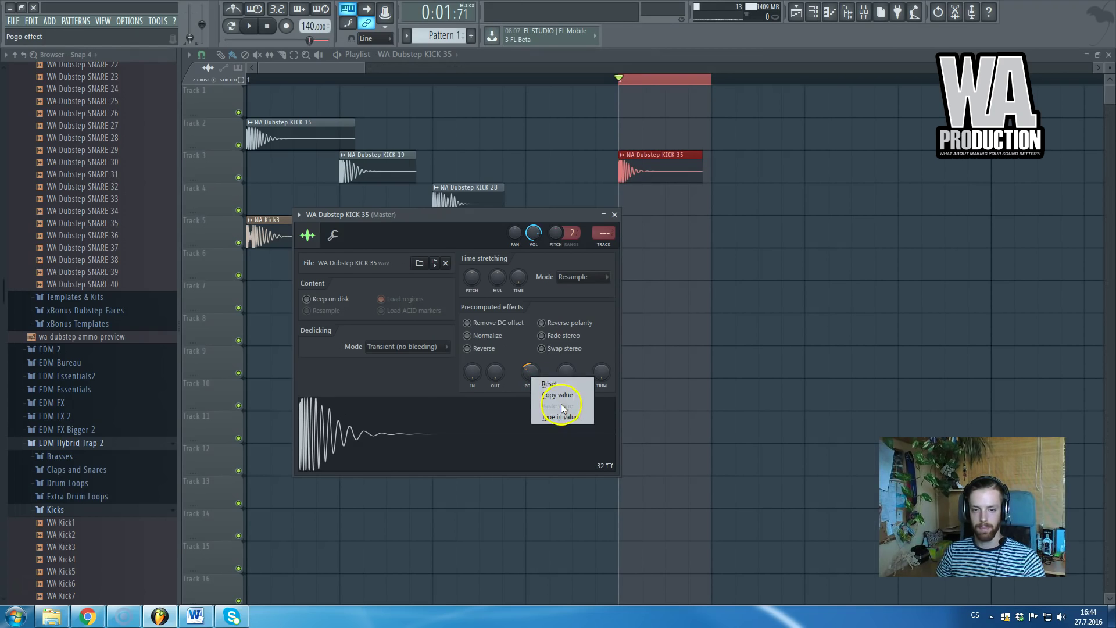
left_click(521, 344)
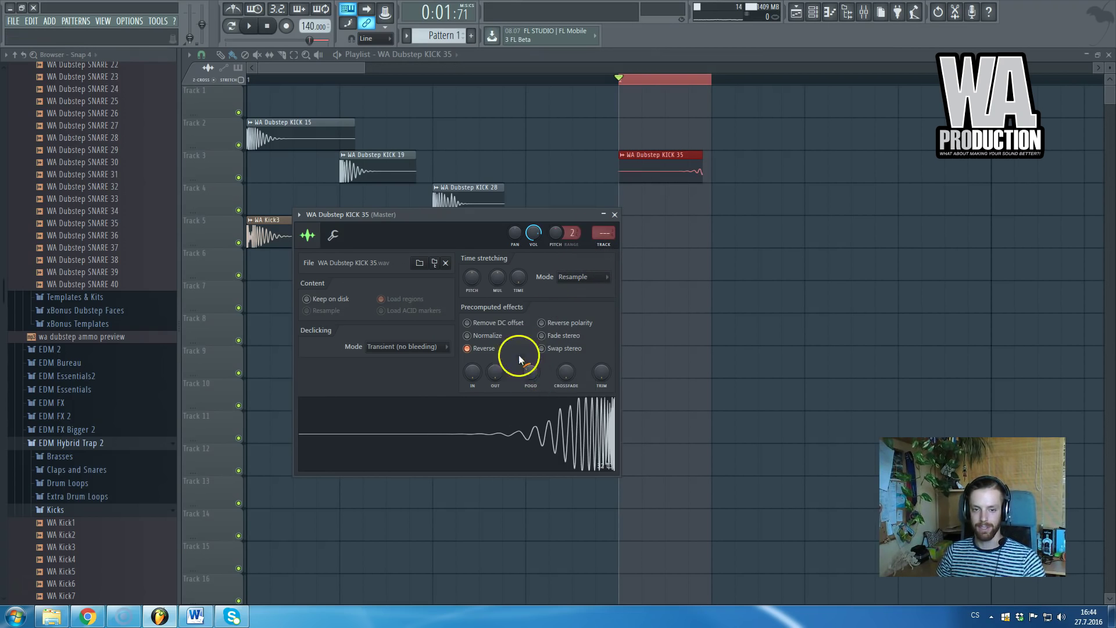
left_click(484, 351)
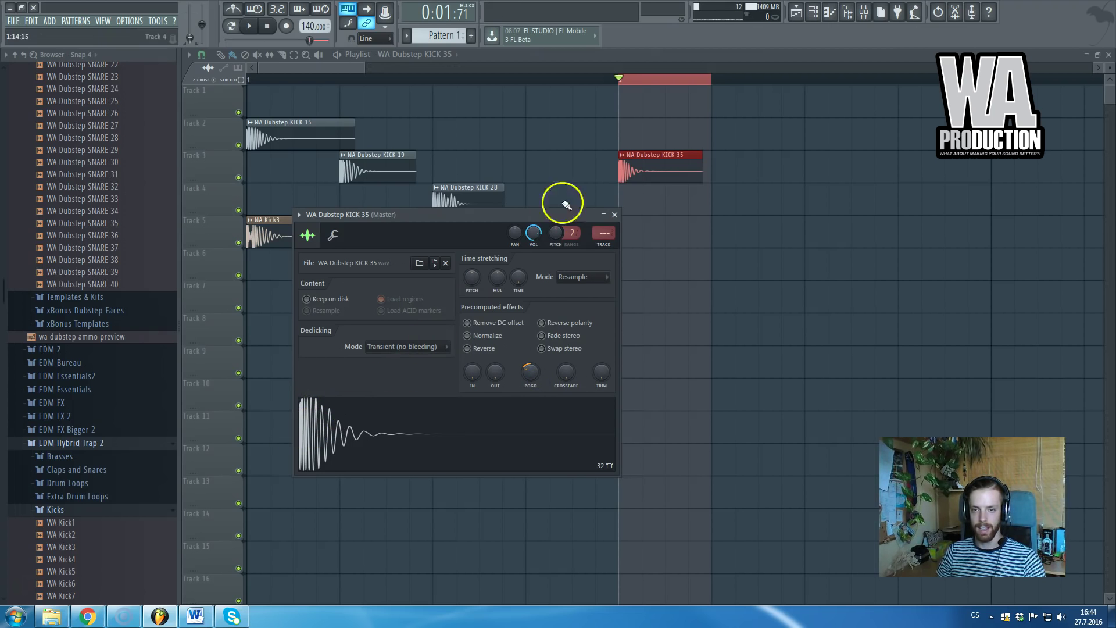
- Examine the WA Dubstep KICK 35 waveform in the playlist and audition the clip
left_click(633, 56)
scroll(635, 124, "up", 5)
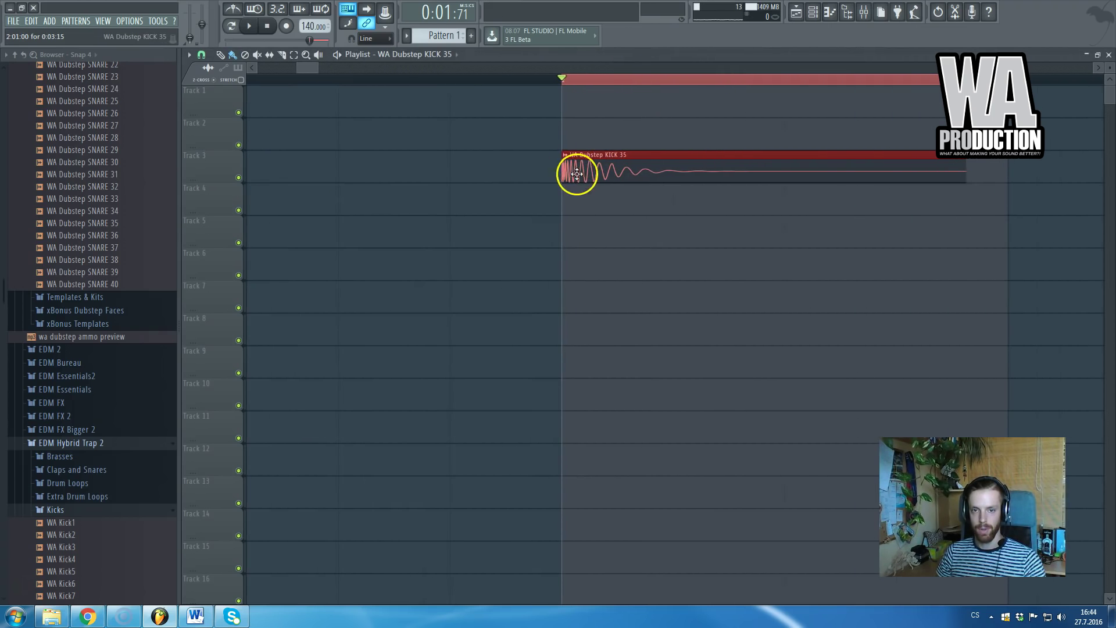
scroll(564, 182, "down", 3)
scroll(567, 182, "down", 4)
scroll(588, 199, "down", 2)
scroll(393, 224, "up", 3)
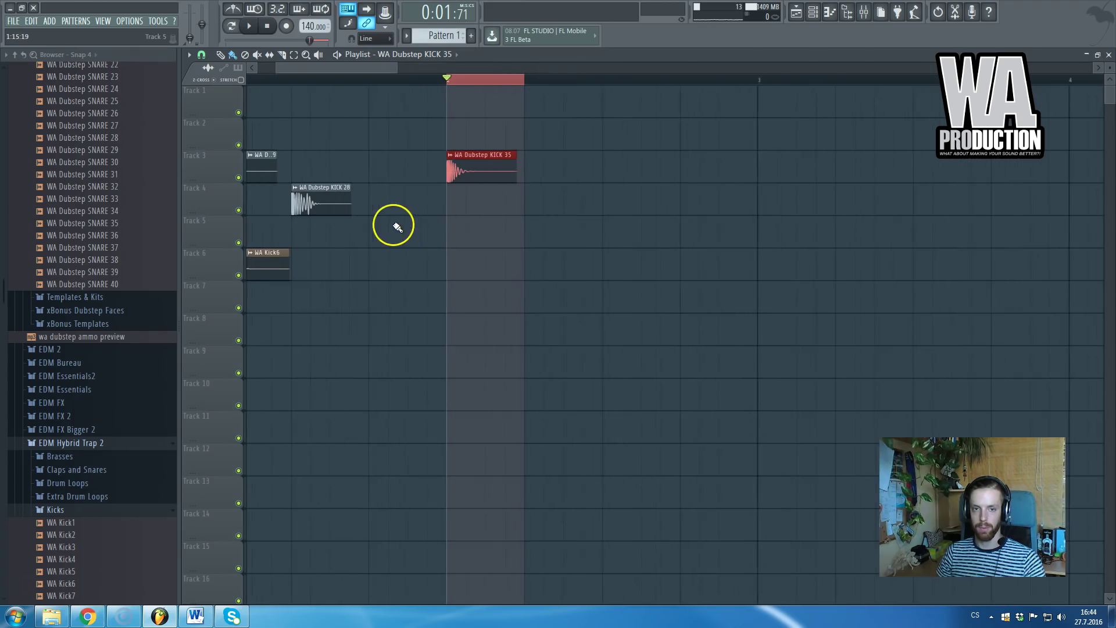
key("space")
key("space")
- Try different Pogo amounts on the WA Dubstep KICK 35 sample, auditioning the changes, and close its settings
double_click(483, 169)
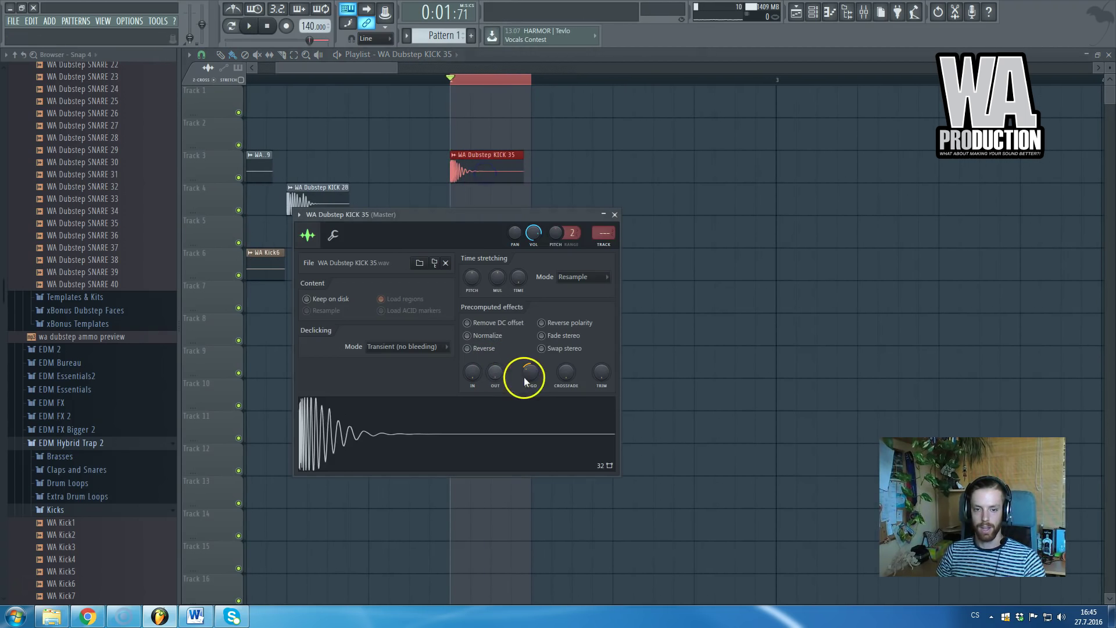
left_click_drag(525, 377, 529, 366)
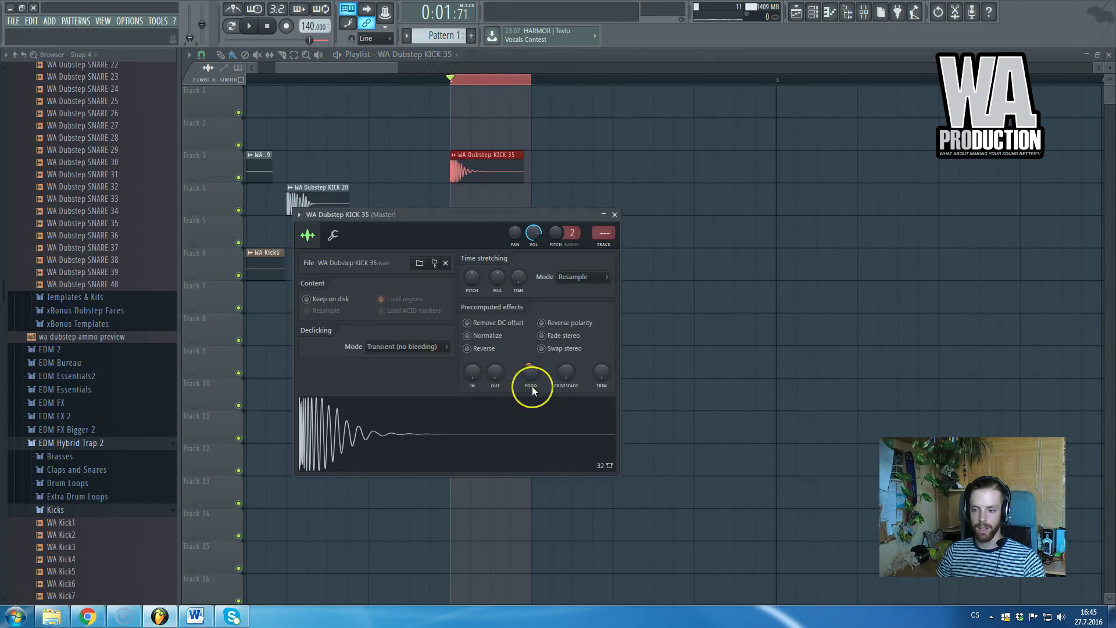
key("space")
key("space")
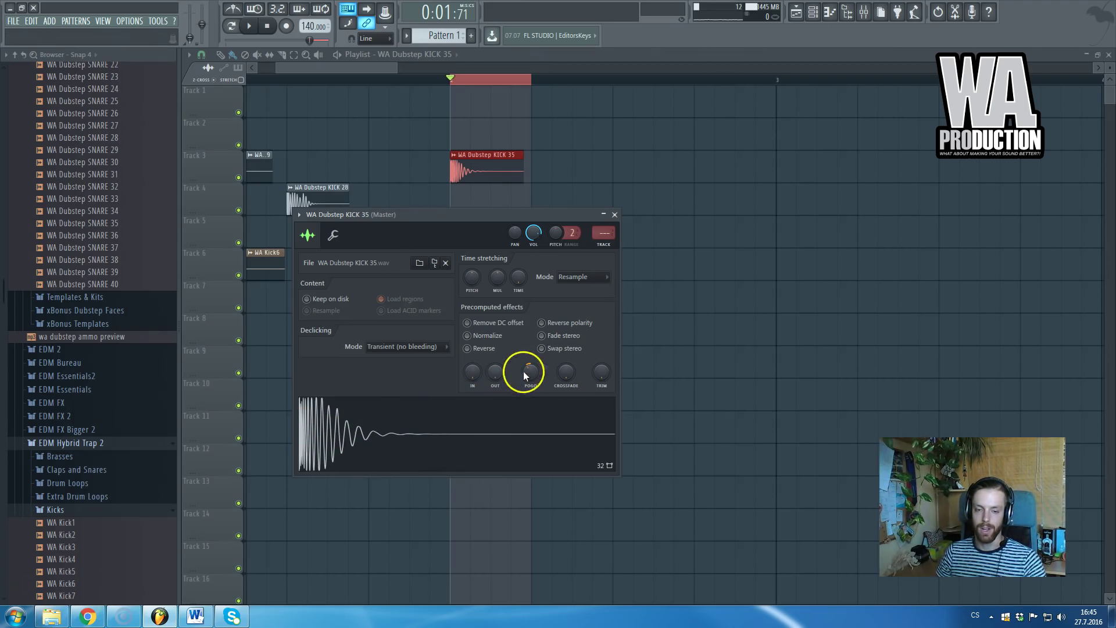
key("space")
mouse_move(530, 373)
left_mouse_down()
mouse_move(541, 327)
mouse_move(528, 388)
left_mouse_up()
key("space")
key("space")
key("space")
scroll(530, 375, "down", 1)
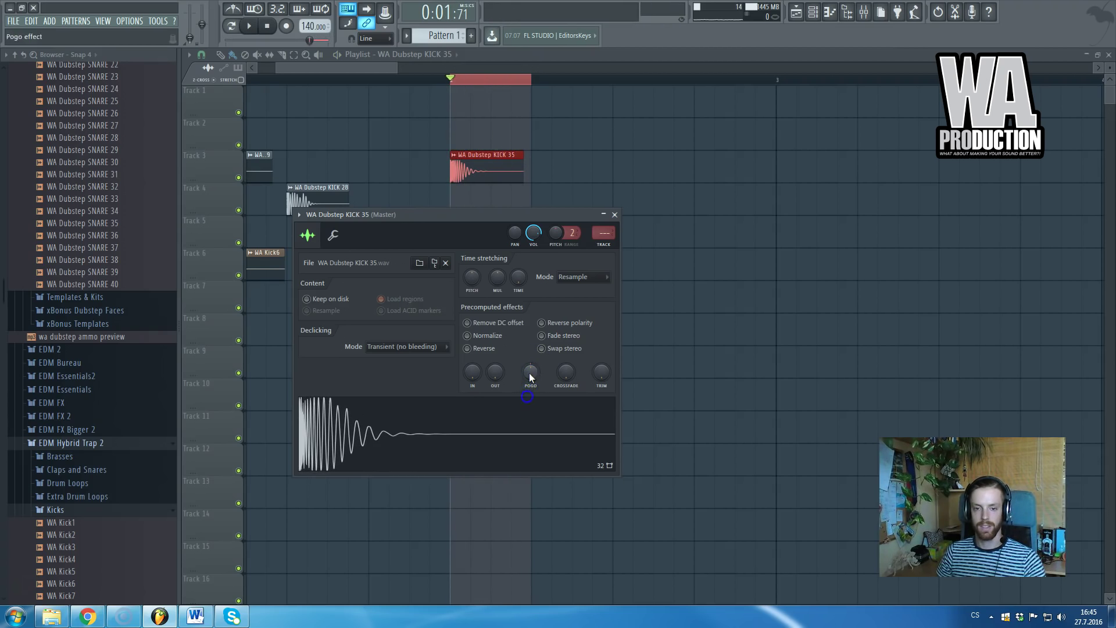
left_click(615, 217)
- Clear the time selection and move WA Kick3 and WA Kick6 to beats 2 and 3 of bar 2 on Tracks 5 and 6
left_click(476, 83, "ctrl")
scroll(511, 221, "up", 3)
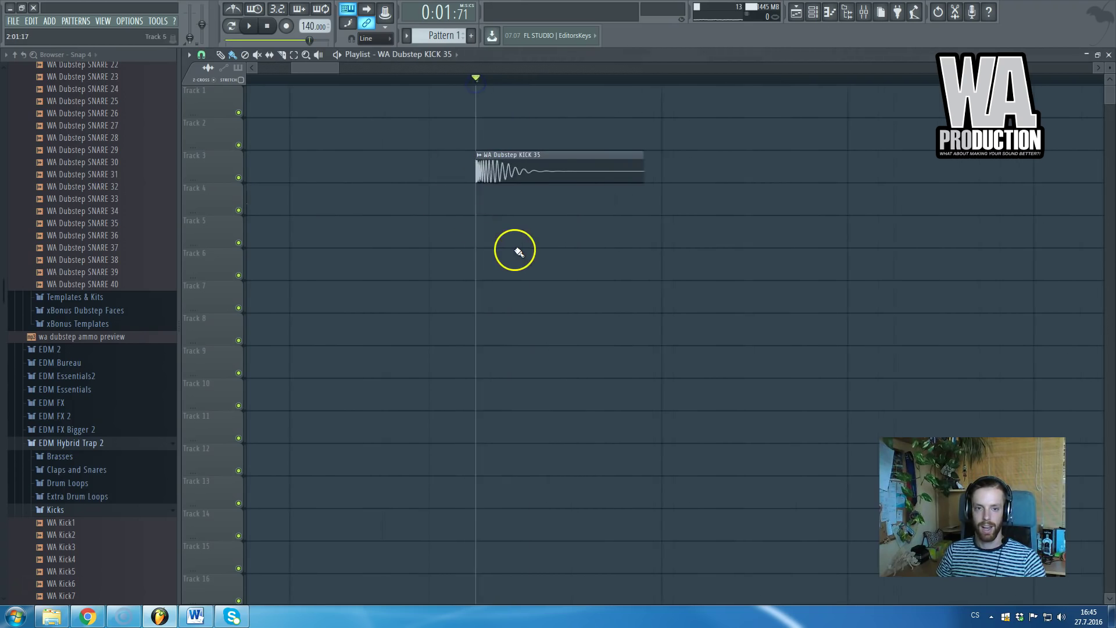
scroll(519, 252, "up", 1)
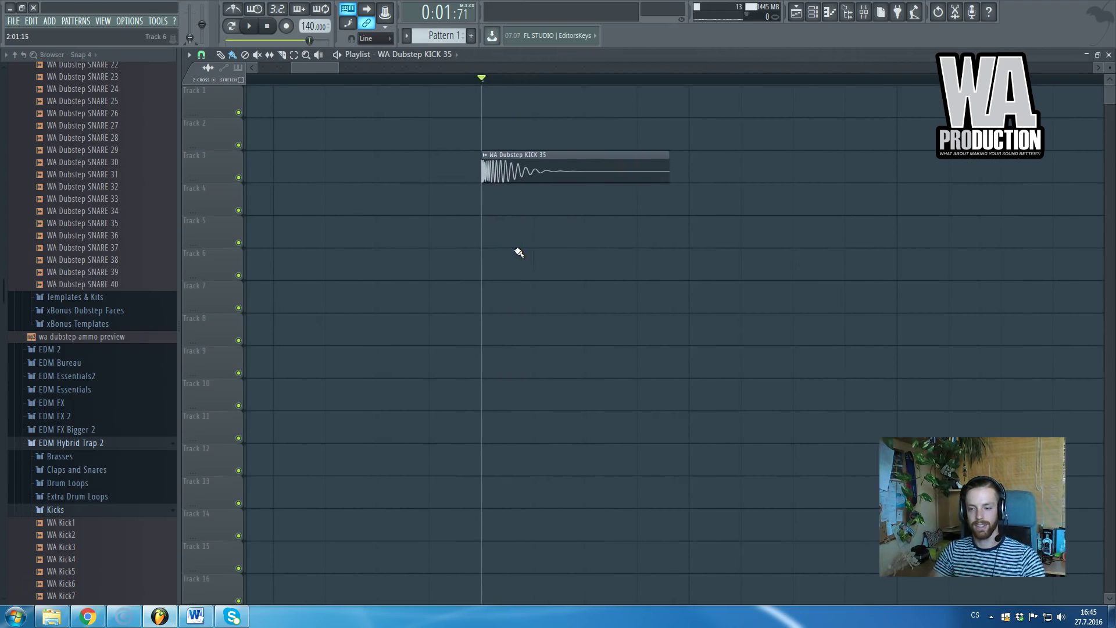
scroll(597, 210, "down", 5)
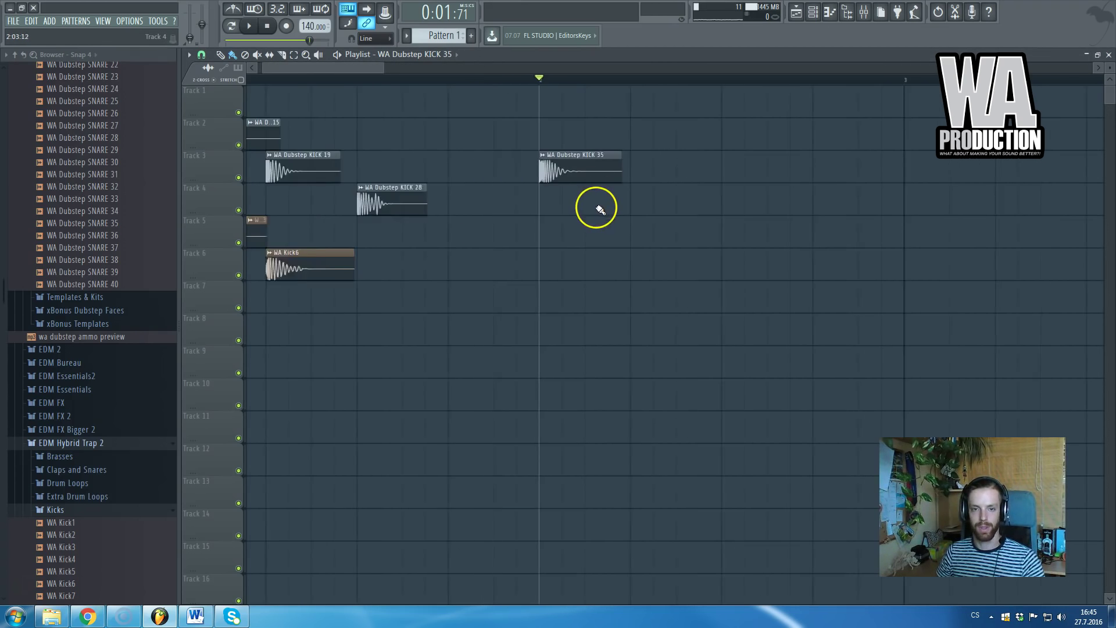
left_click_drag(341, 69, 335, 70)
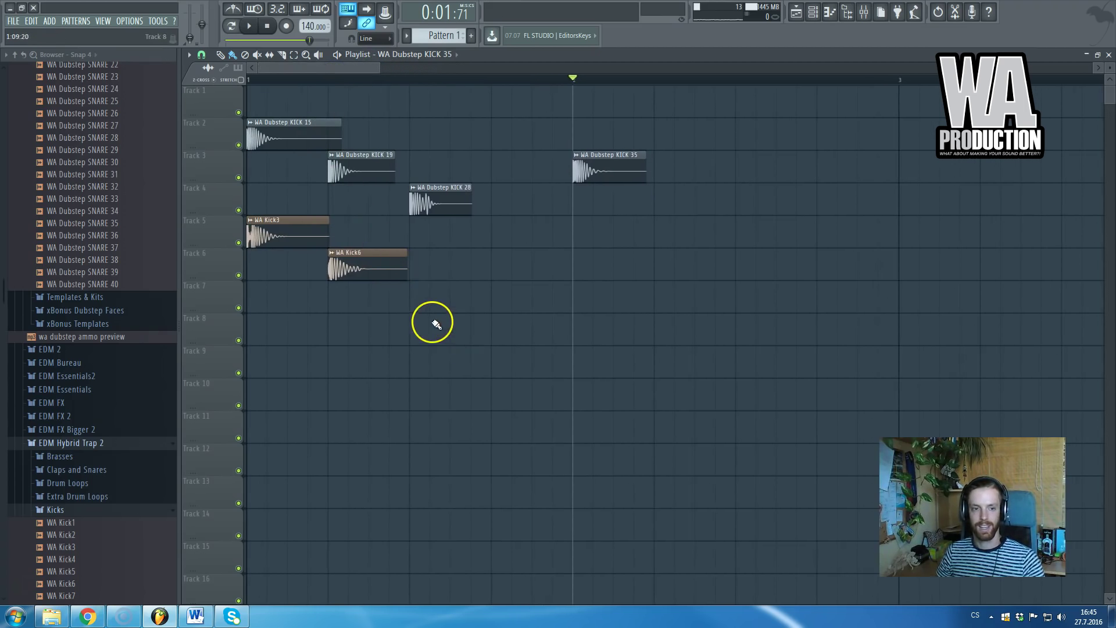
left_click_drag(411, 311, 683, 251)
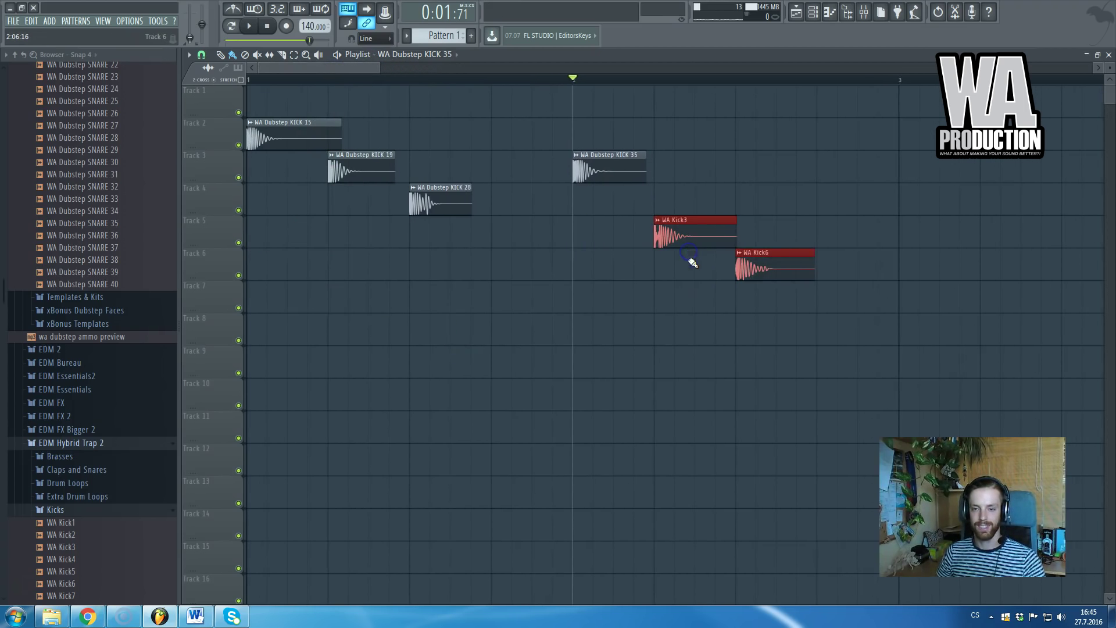
left_click(705, 330)
right_click(722, 339)
- Fine-tune the Pogo effect in the WA Dubstep KICK 35 sample settings and close them
scroll(583, 232, "up", 3)
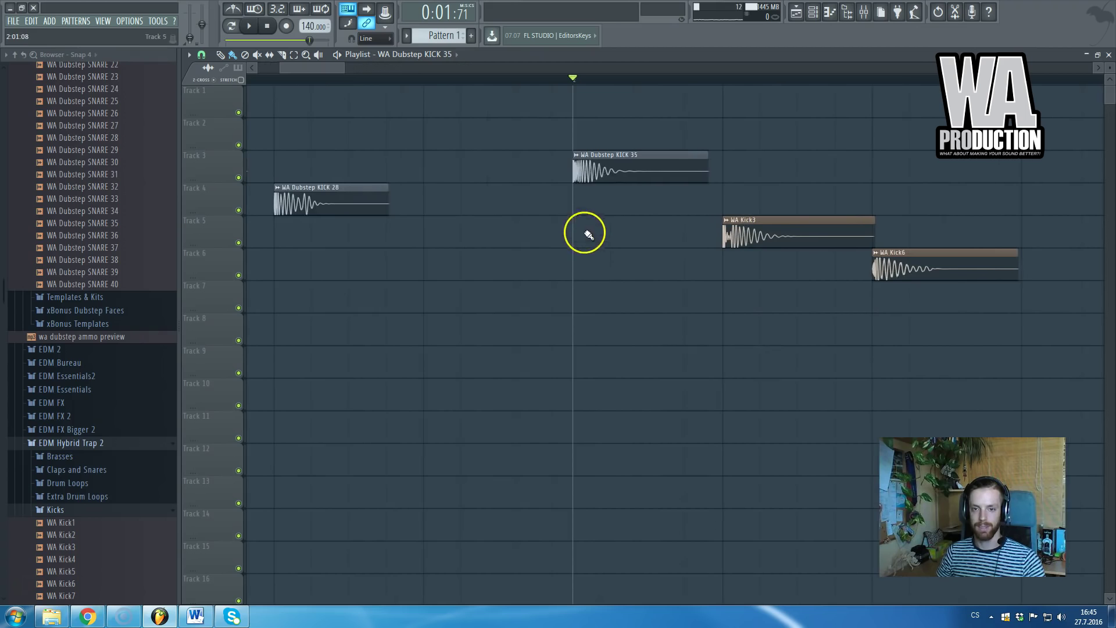
double_click(588, 179)
left_click_drag(521, 374, 525, 378)
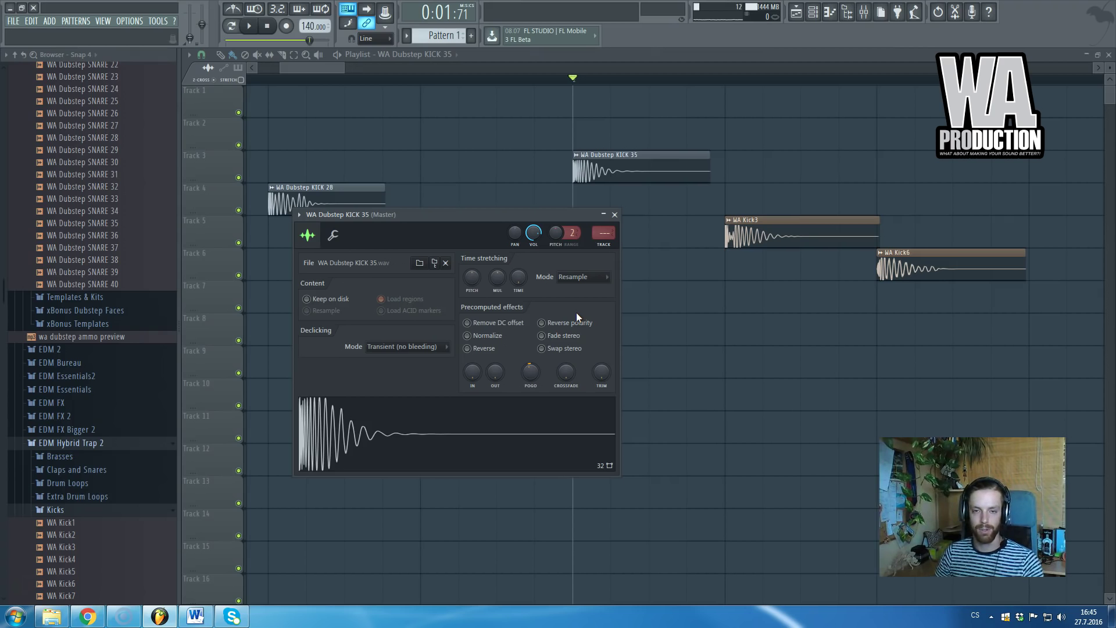
left_click(518, 231)
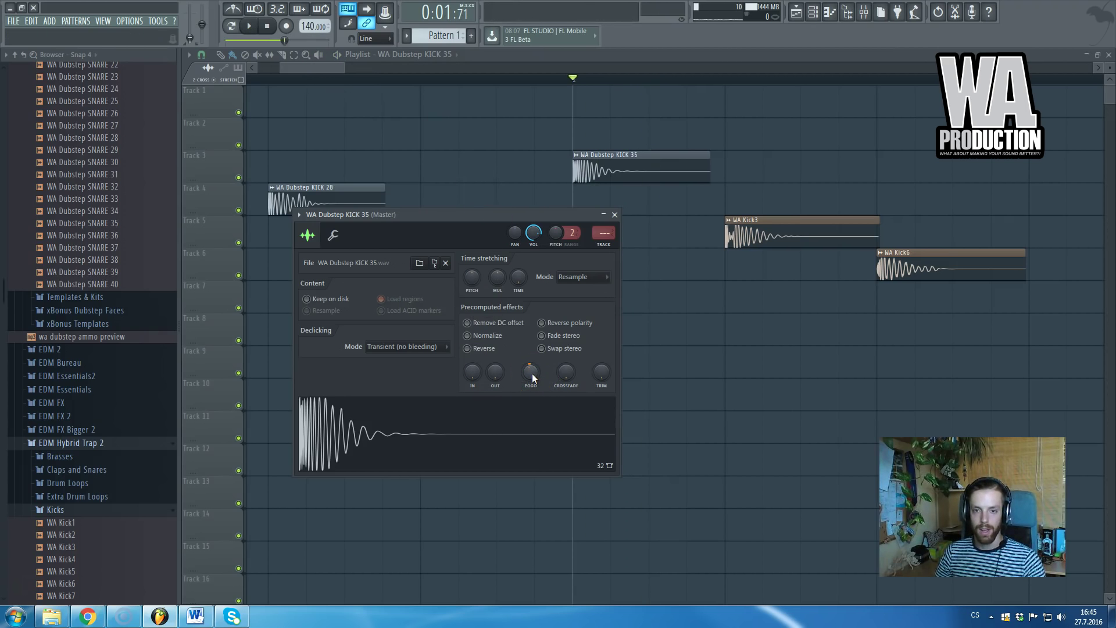
right_click(560, 215)
scroll(562, 212, "down", 3)
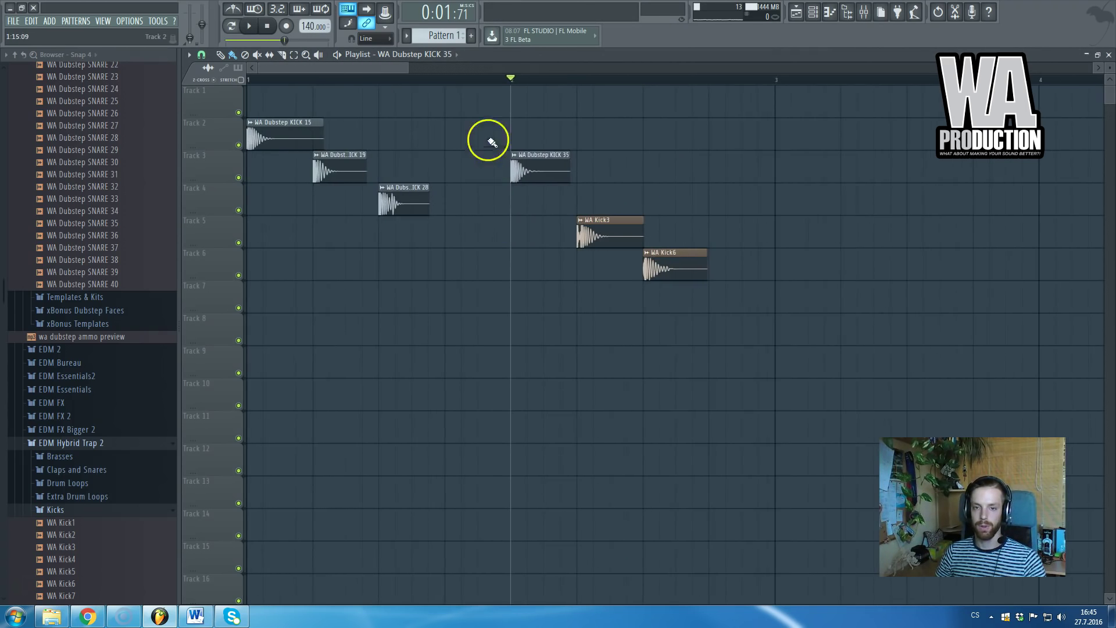
- Set the playback position to the start of the WA Kick3 clip and remove any stray clip from the playlist
left_click(576, 83)
scroll(628, 186, "down", 2)
right_click(595, 237)
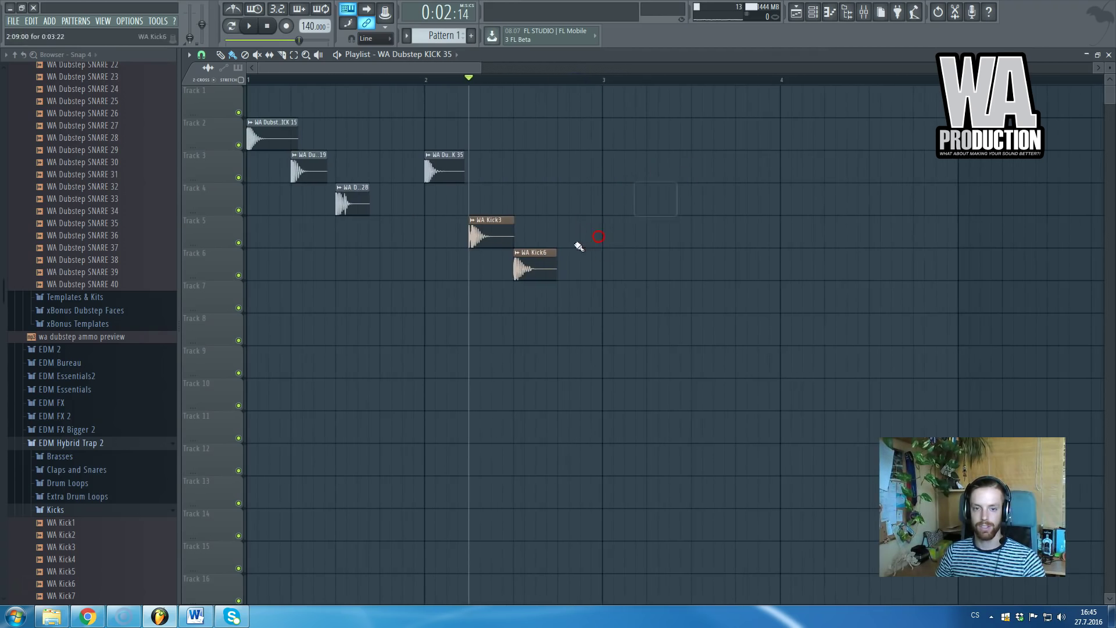
scroll(465, 253, "up", 4)
mouse_move(582, 236)
left_mouse_down()
mouse_move(606, 236)
mouse_move(591, 247)
left_mouse_up()
- Open the WA Dubstep KICK 35 sample settings and bring up the mixer
double_click(495, 176)
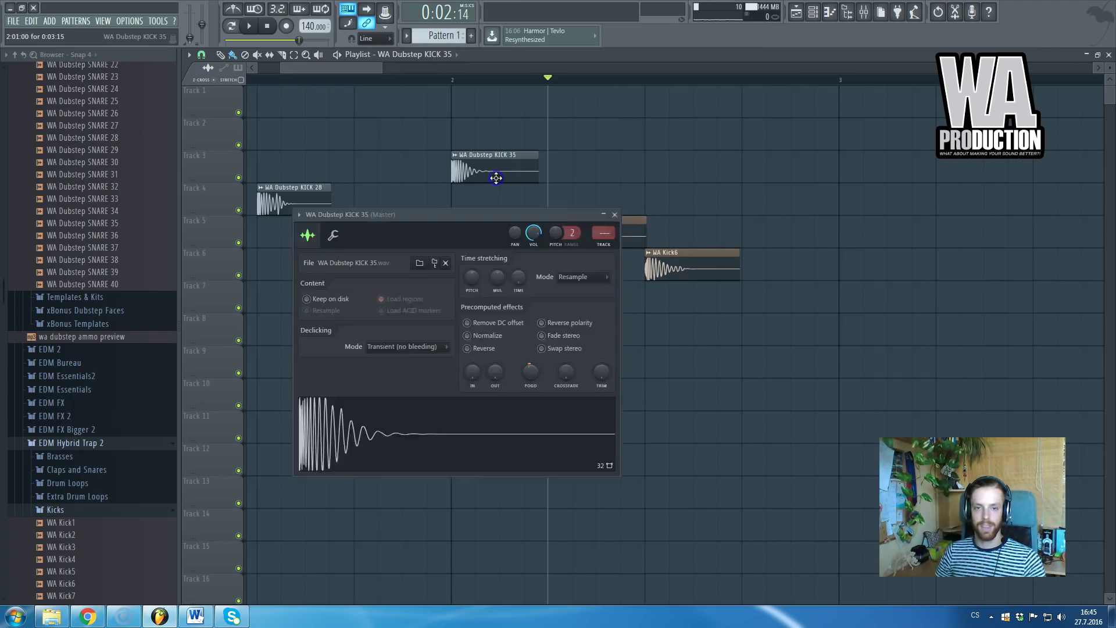
left_click(497, 177)
double_click(509, 169)
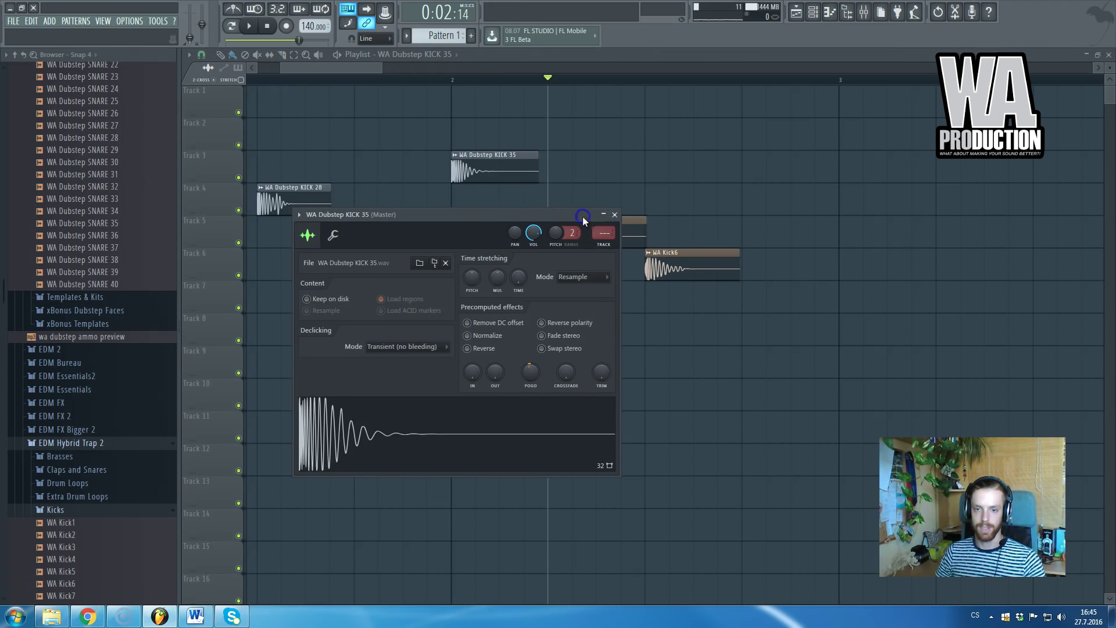
left_click(865, 13)
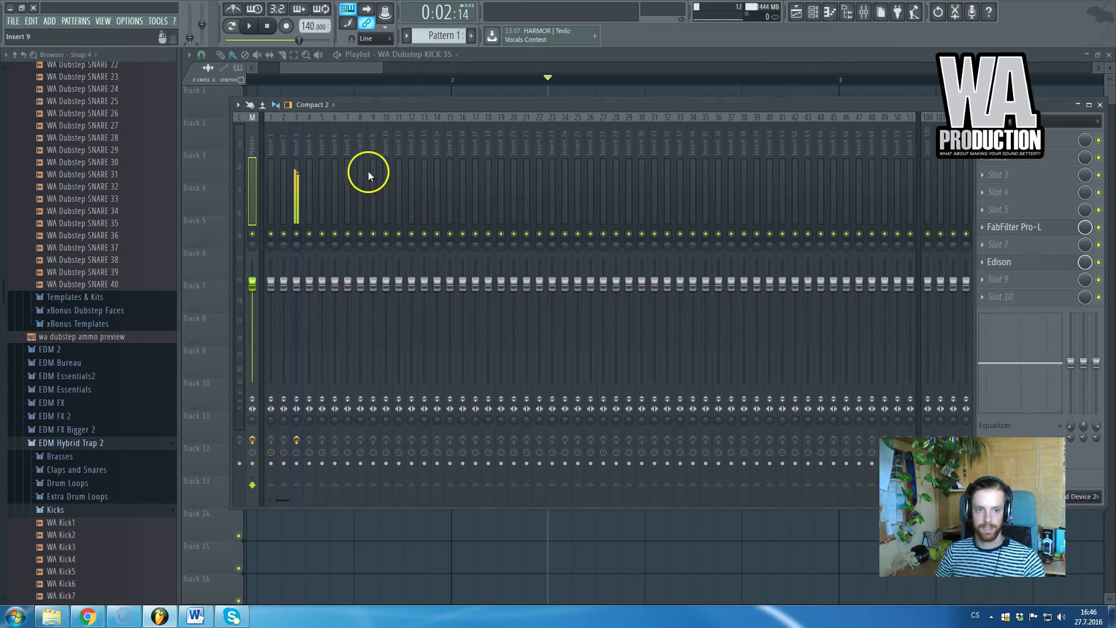
- Route the WA Kick3 sample to mixer track 1, close its settings and return to the playlist
left_click(344, 74)
key("F5")
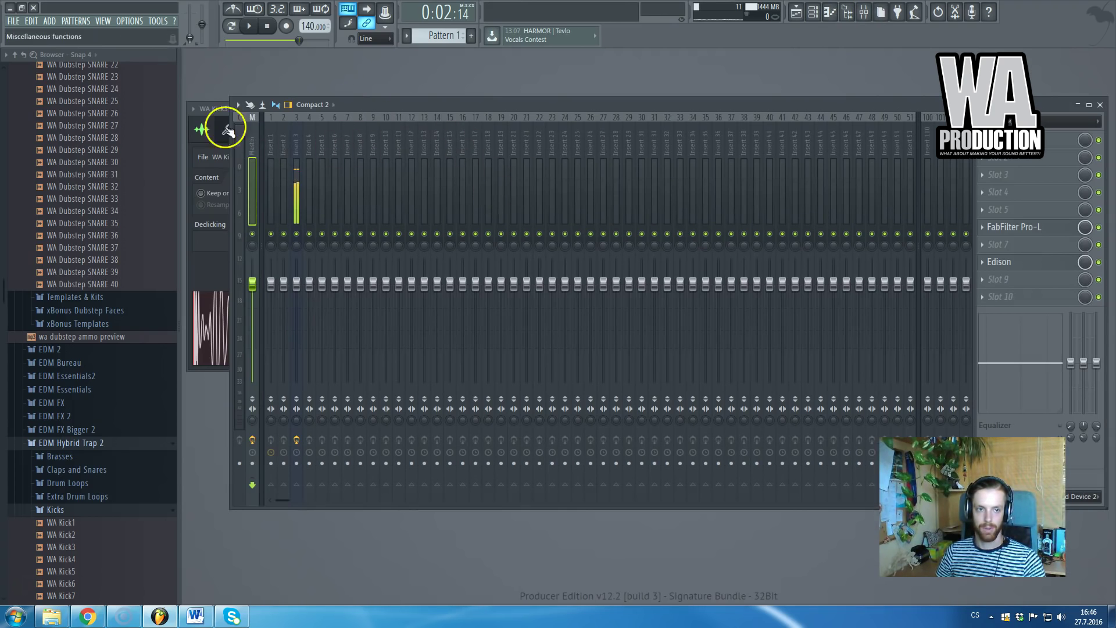
left_click(225, 127)
left_click(498, 127)
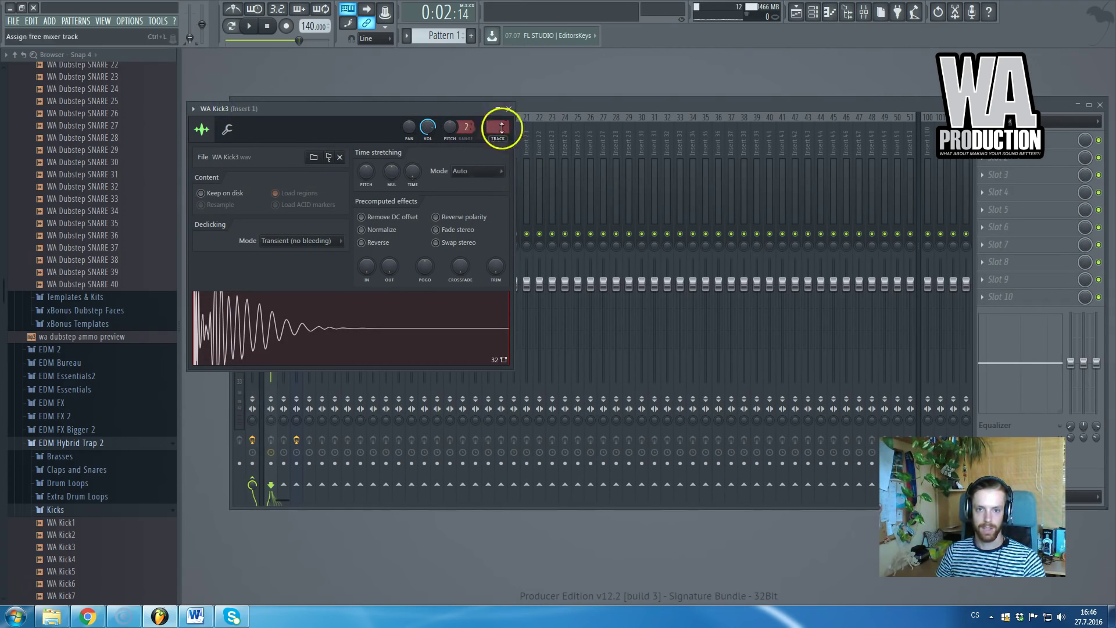
left_click(509, 109)
left_click(455, 37)
key("F5")
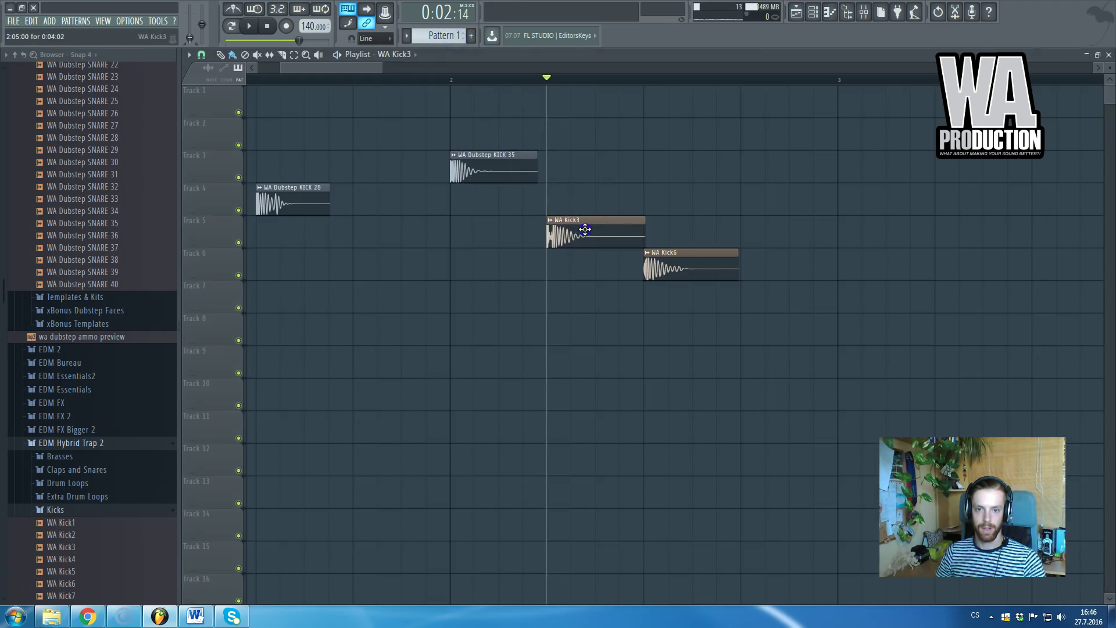
- Audition WA Kick3 from its sample settings and move its clip to the start of bar 2 on Track 5
double_click(564, 231)
left_click(327, 335)
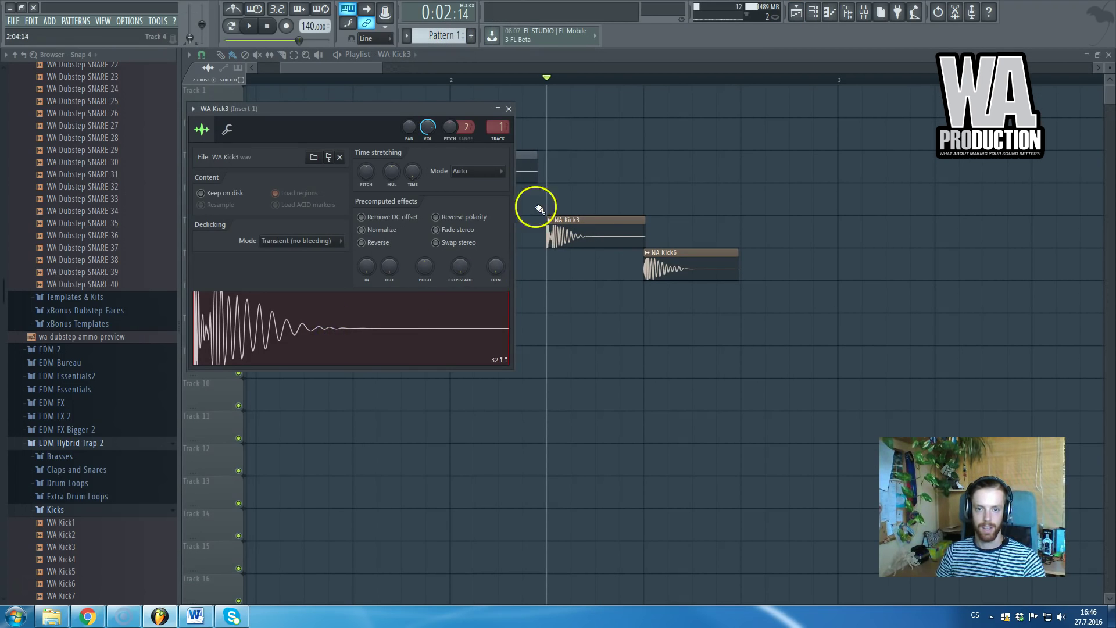
left_click(593, 203)
right_click(595, 204)
left_click_drag(598, 233, 510, 243)
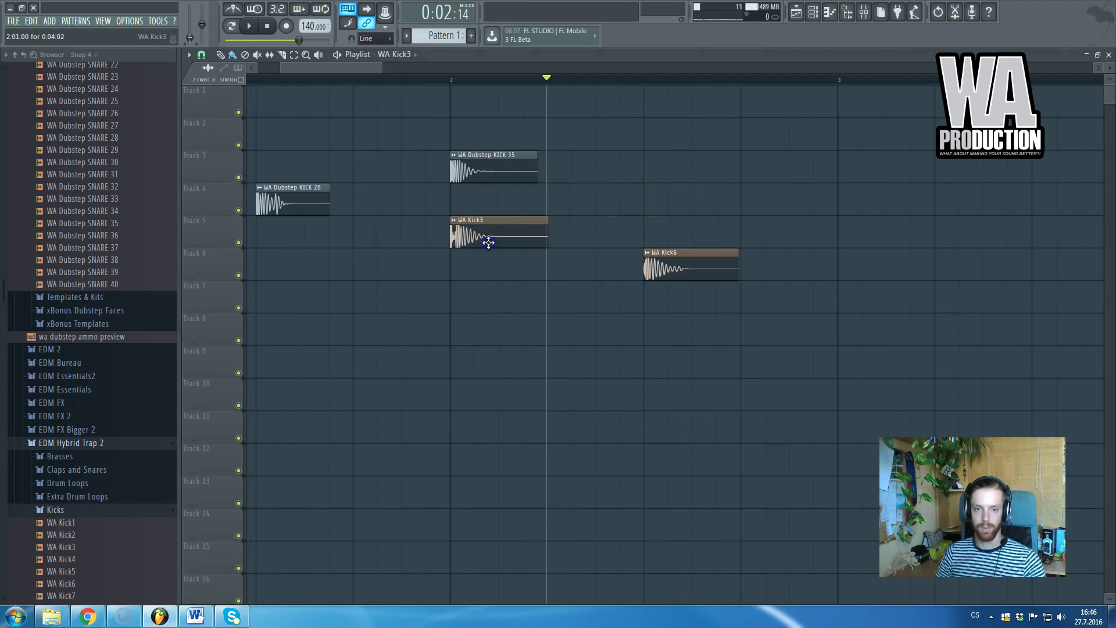
- Reopen the WA Kick3 sample settings, play its waveform again and close the settings
double_click(488, 243)
left_click_drag(341, 331, 310, 334)
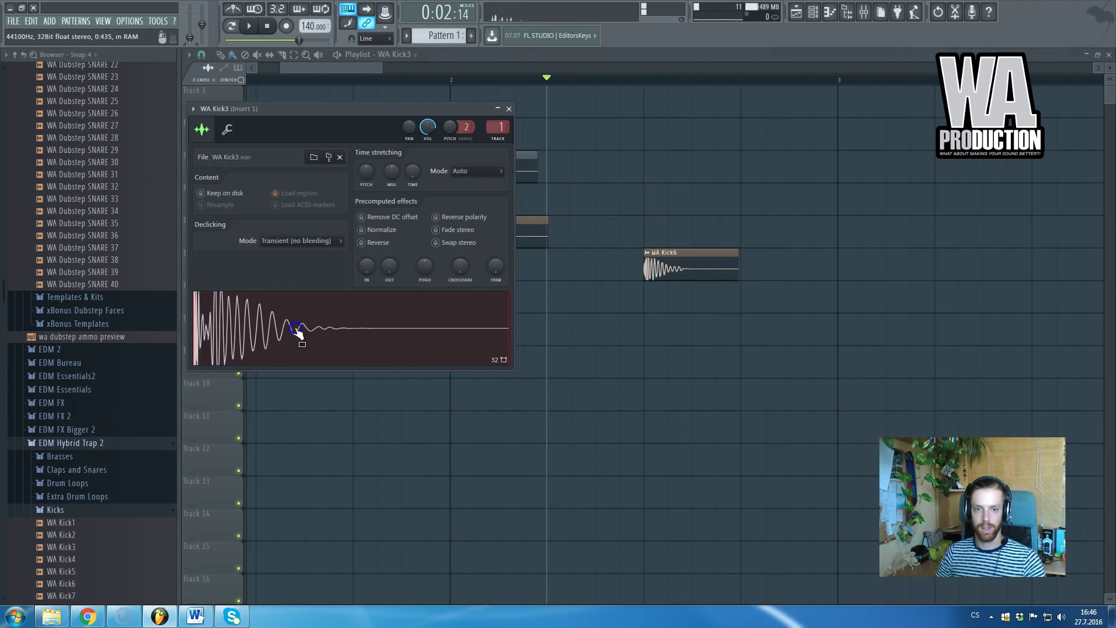
left_click(510, 110)
left_click(625, 208)
right_click(647, 214)
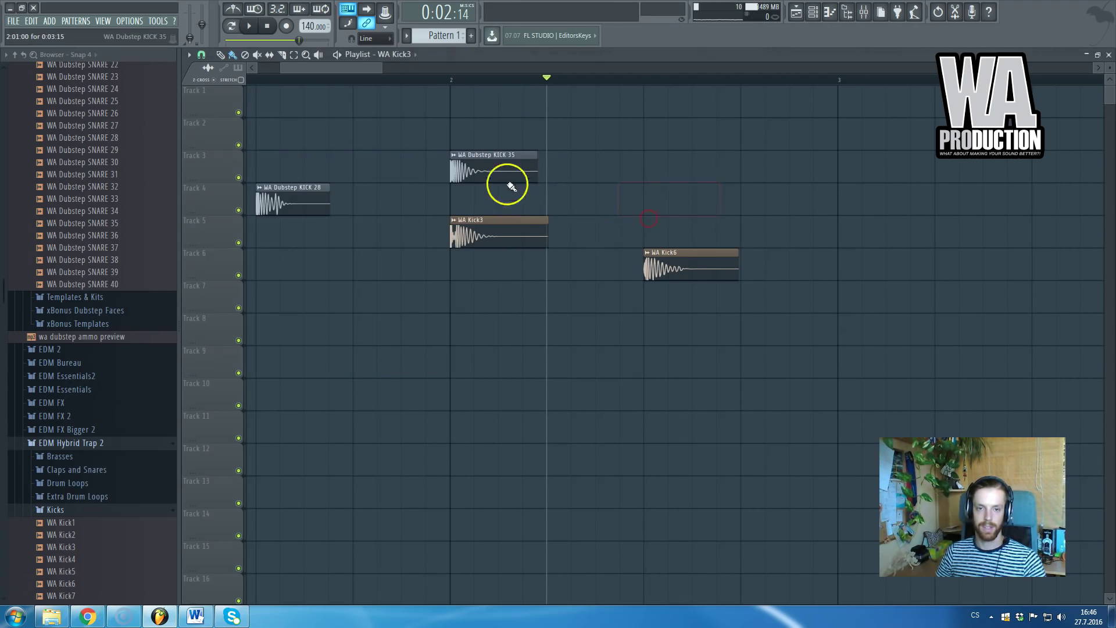
- Route the WA Dubstep KICK 35 sample to mixer track 2 and reopen its sample settings
double_click(502, 170)
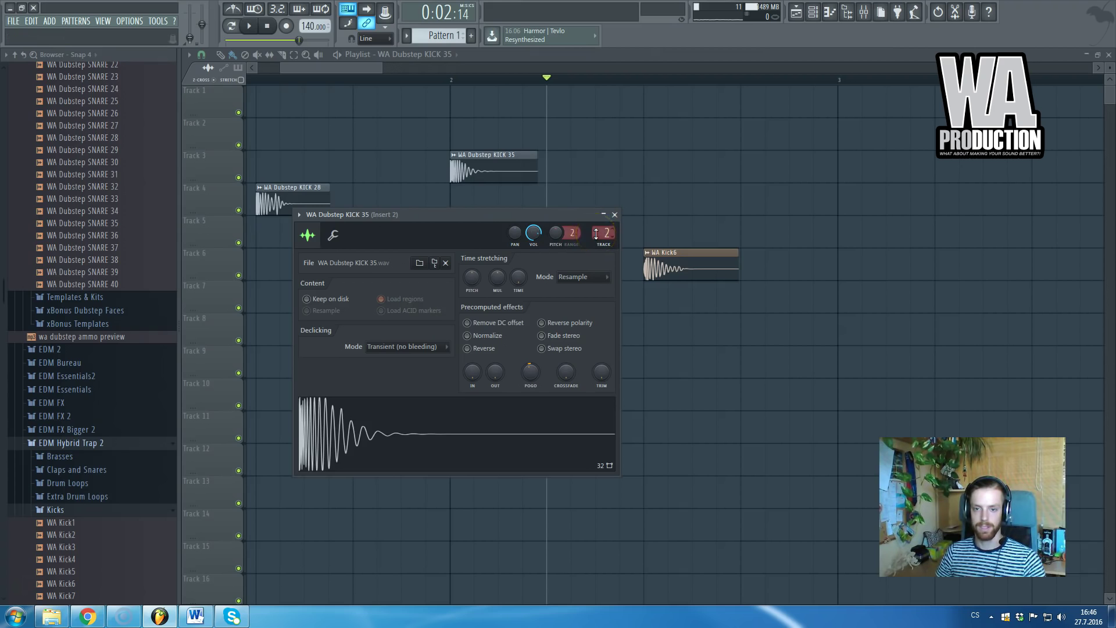
left_click(615, 215)
double_click(482, 168)
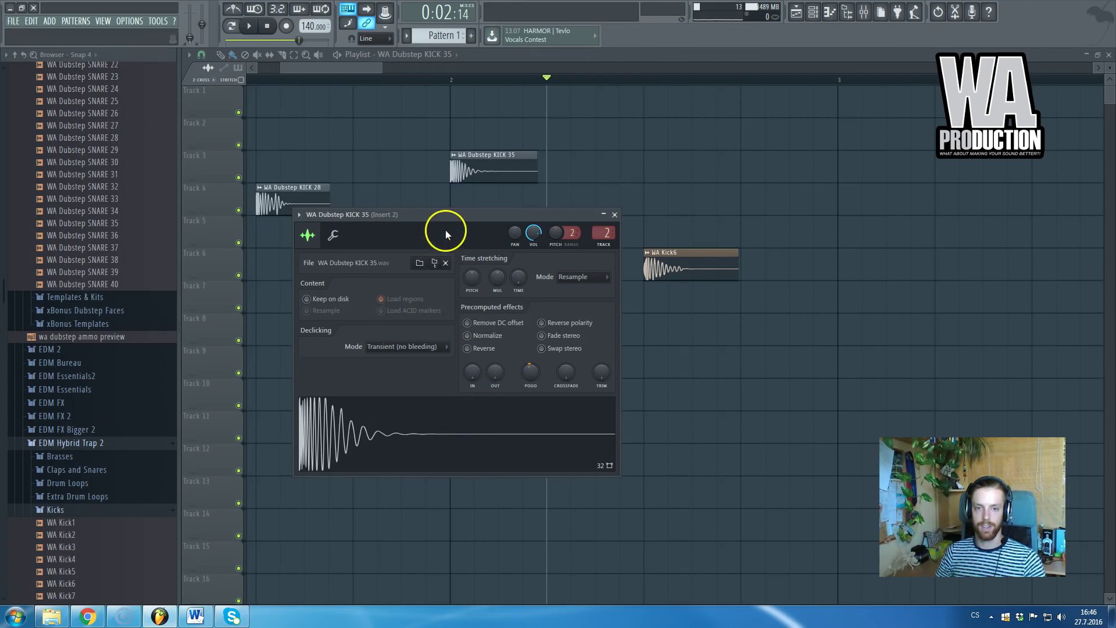
left_click(461, 172)
double_click(461, 172)
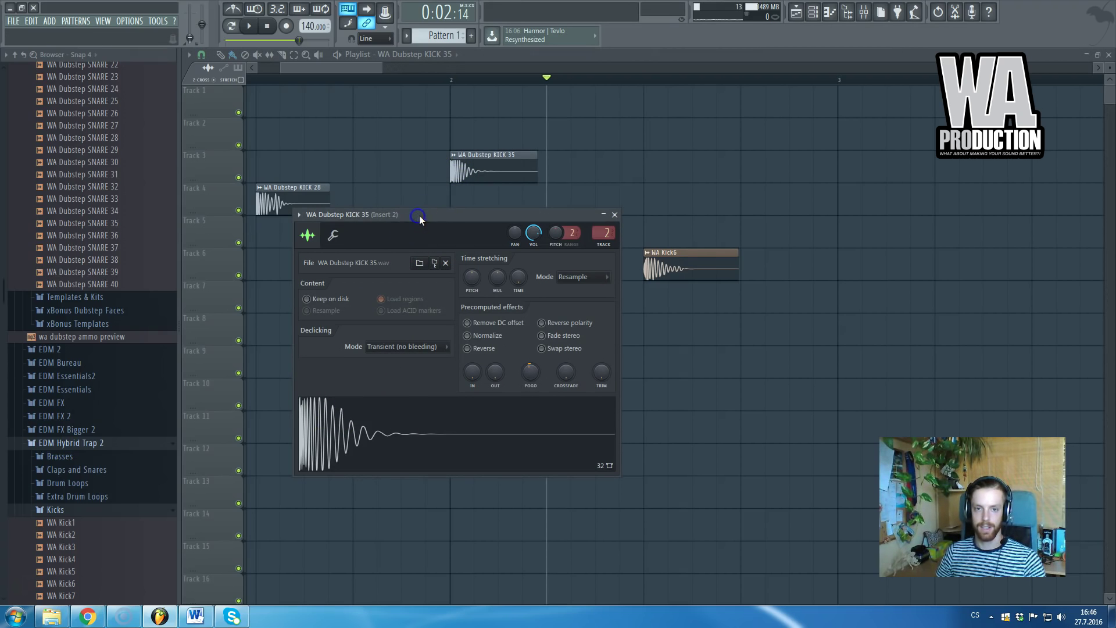
- Close the sample settings and move the WA Dubstep KICK 15, 19 and 28 clips together from bar 1 to start past the middle of bar 2
left_click_drag(415, 214, 341, 223)
key("Escape")
left_click_drag(366, 68, 232, 85)
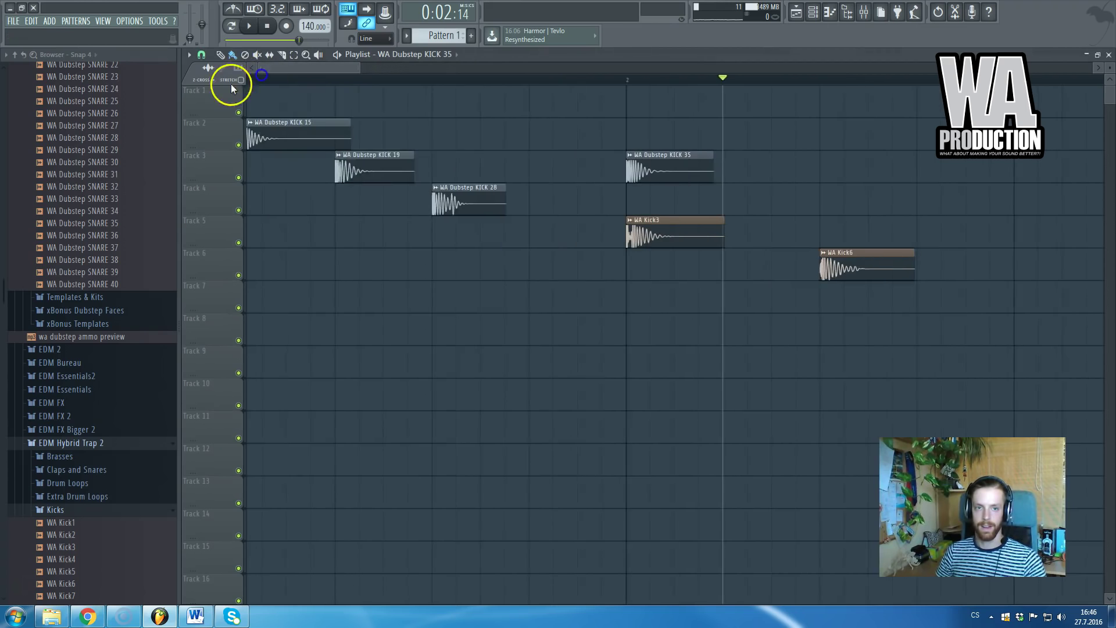
left_click_drag(533, 248, 914, 142)
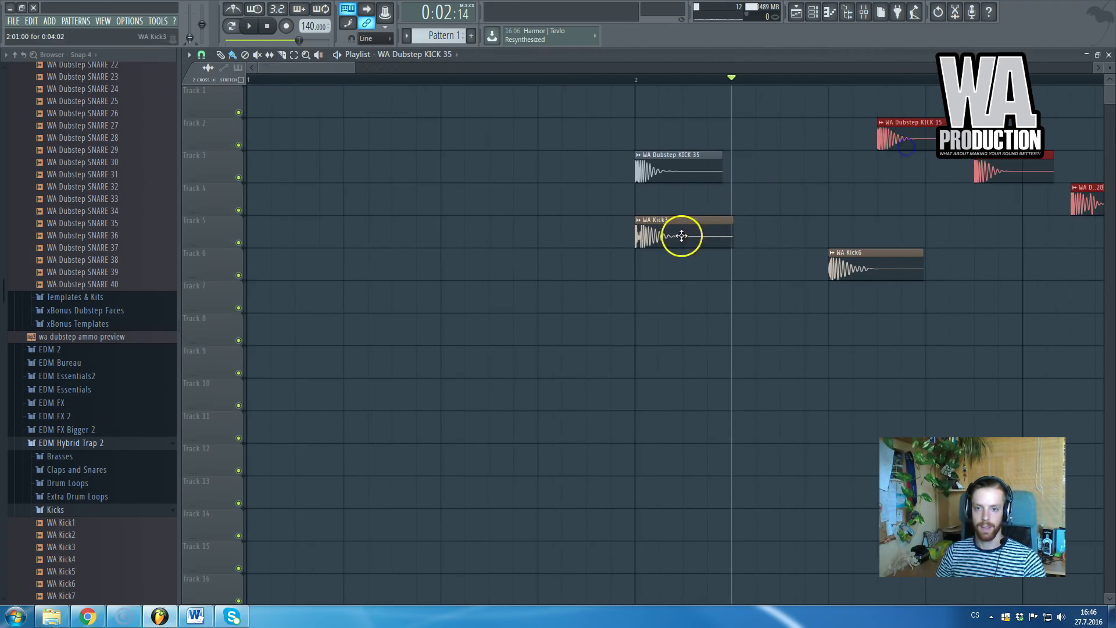
- Select the WA Dubstep KICK 35 and WA Kick3 clips and move them together to the start of bar 1
scroll(660, 215, "up", 3)
scroll(613, 174, "up", 4)
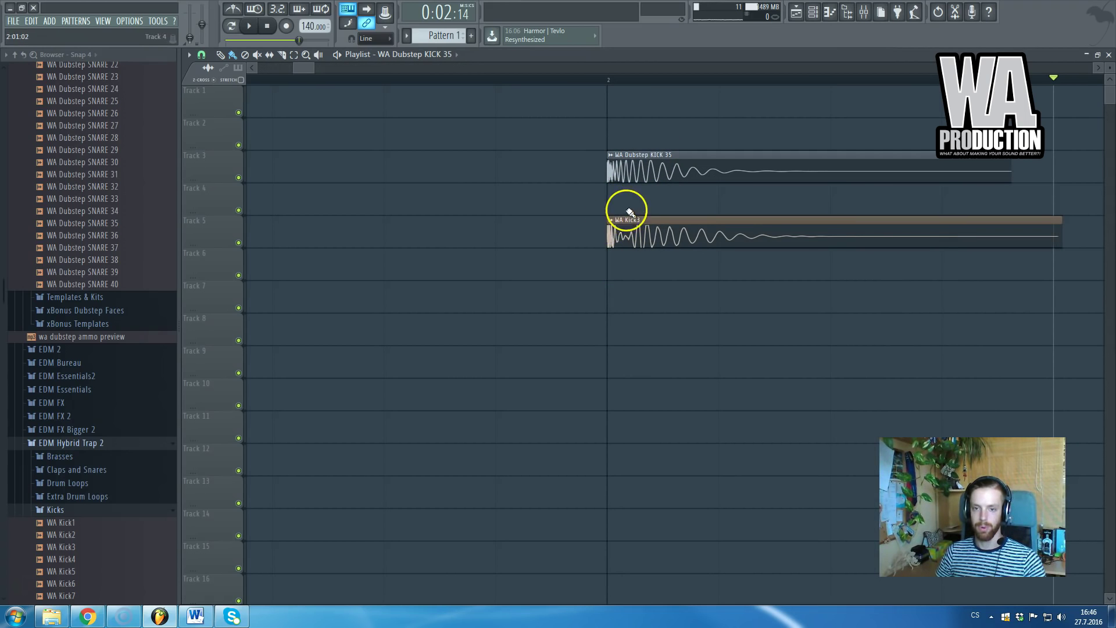
scroll(685, 241, "down", 3)
left_click_drag(686, 278, 662, 135)
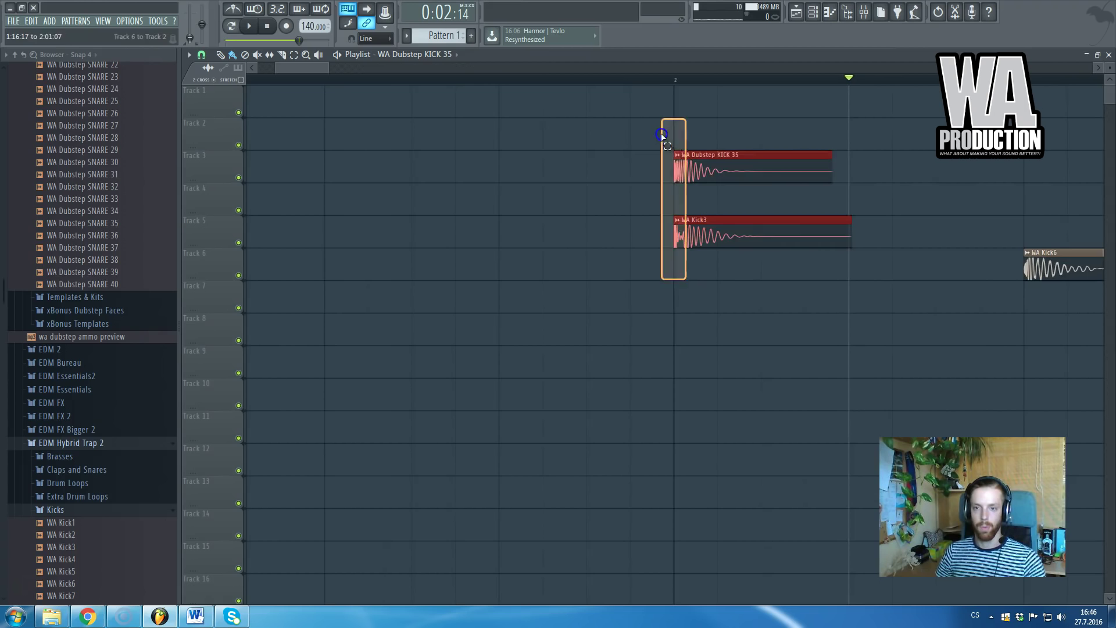
left_click_drag(773, 174, 167, 176)
scroll(264, 221, "down", 5)
scroll(264, 222, "up", 4)
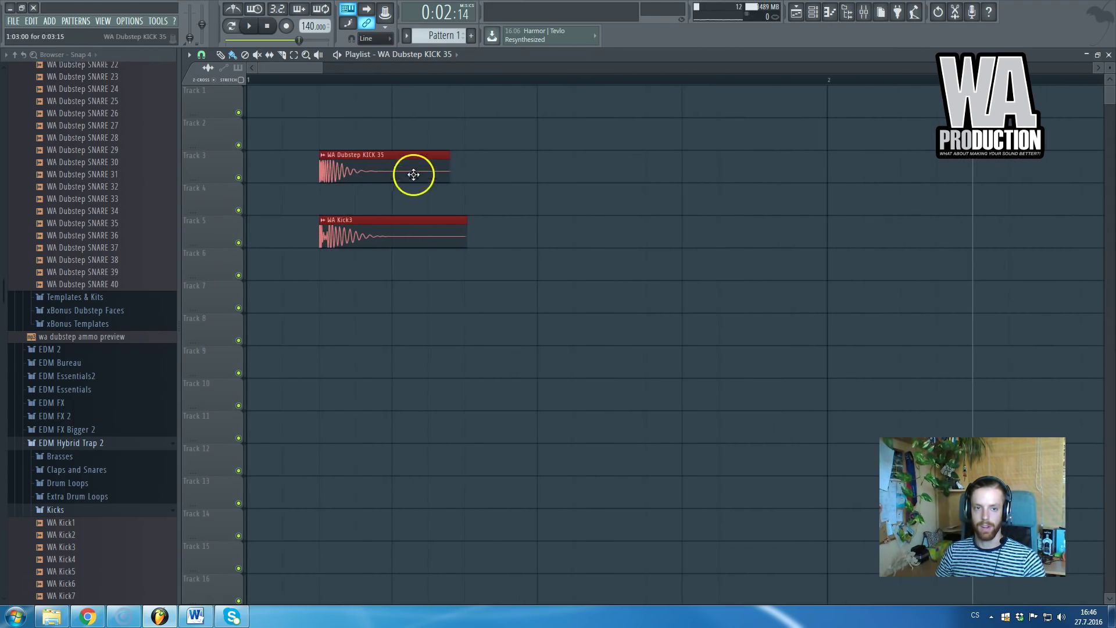
left_click_drag(413, 175, 180, 178)
- Select mixer inserts 1 to 3 and route the selected channels to this track, then check inserts 1 and 2
left_click(1108, 55)
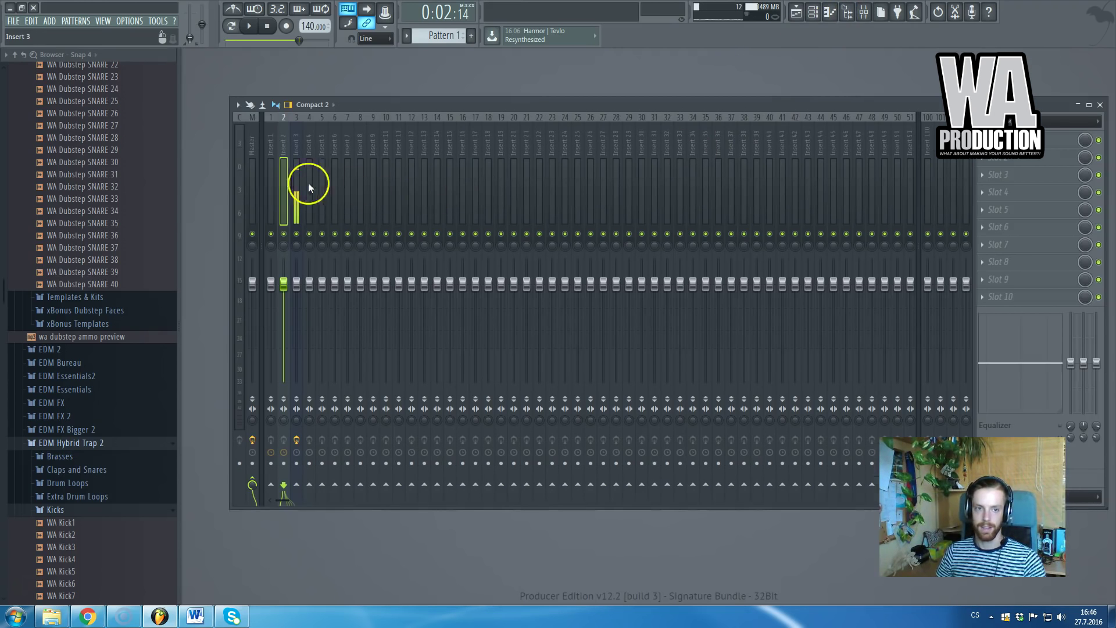
left_click(297, 166)
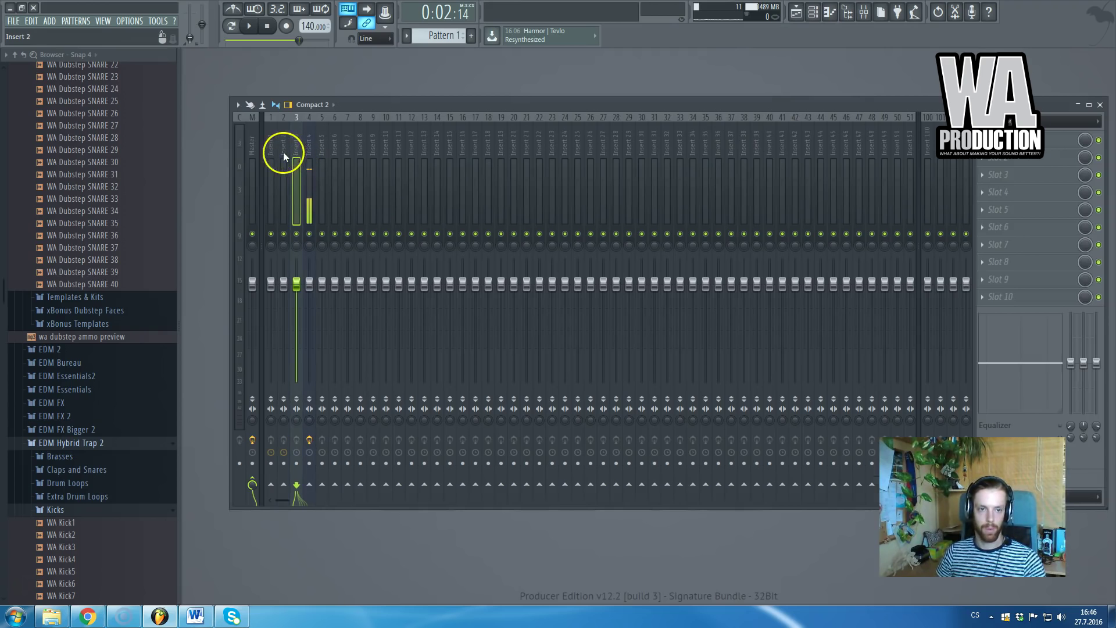
left_click_drag(271, 149, 291, 147)
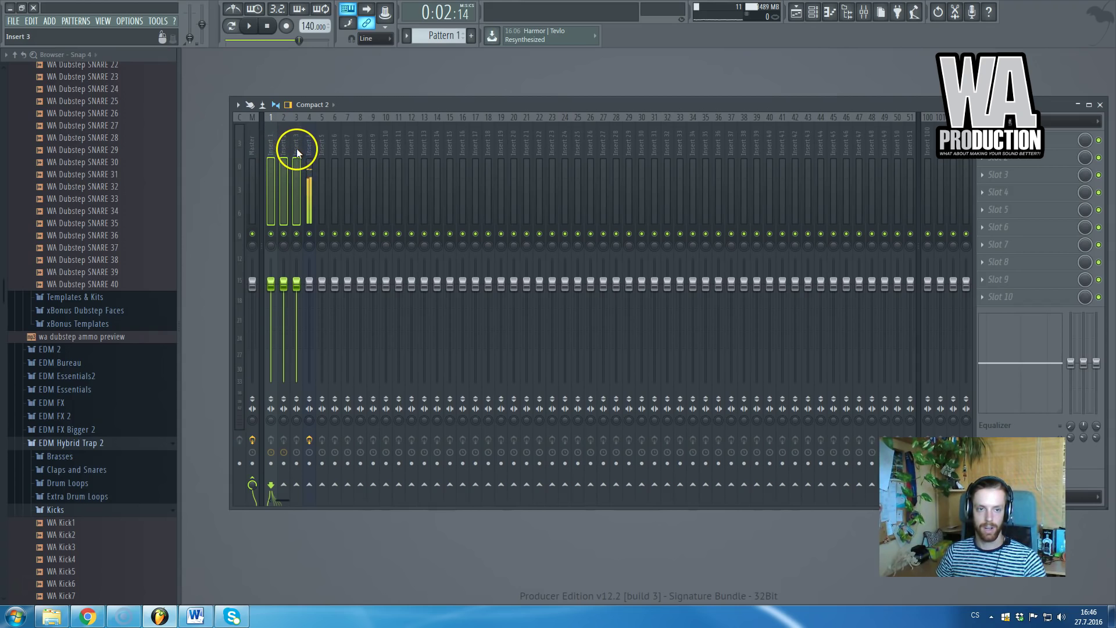
right_click(296, 148)
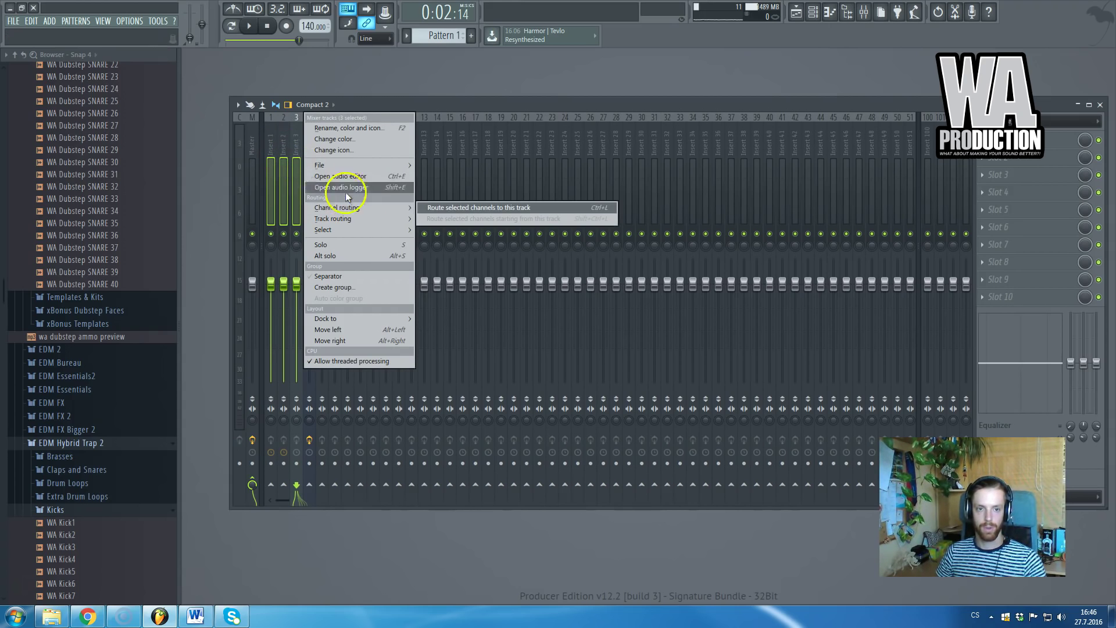
left_click(442, 207)
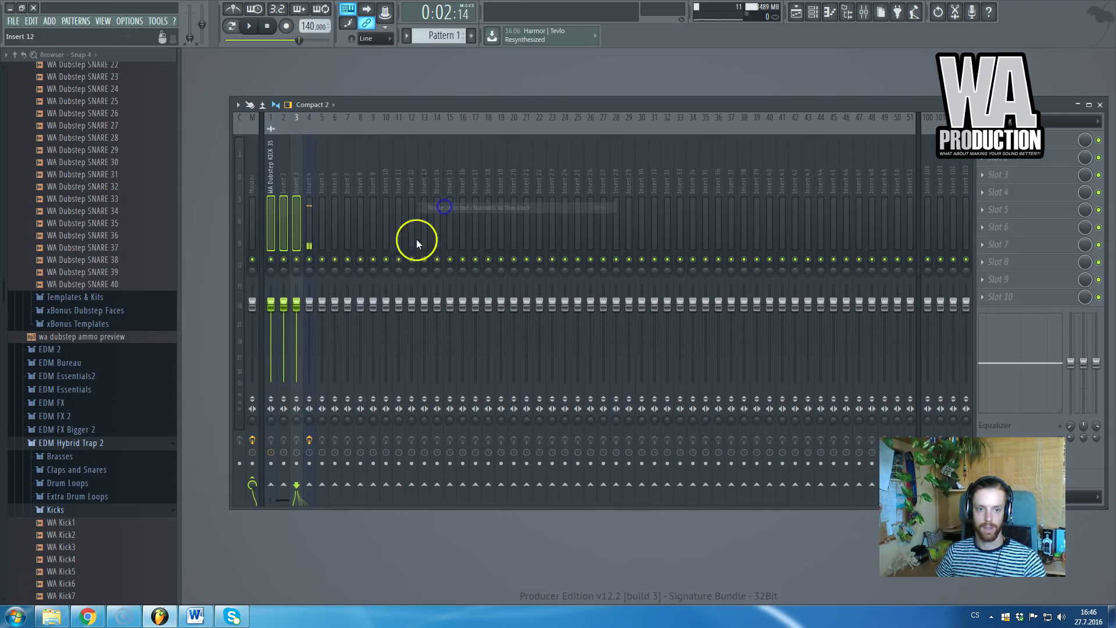
left_click(275, 192)
left_click(282, 186)
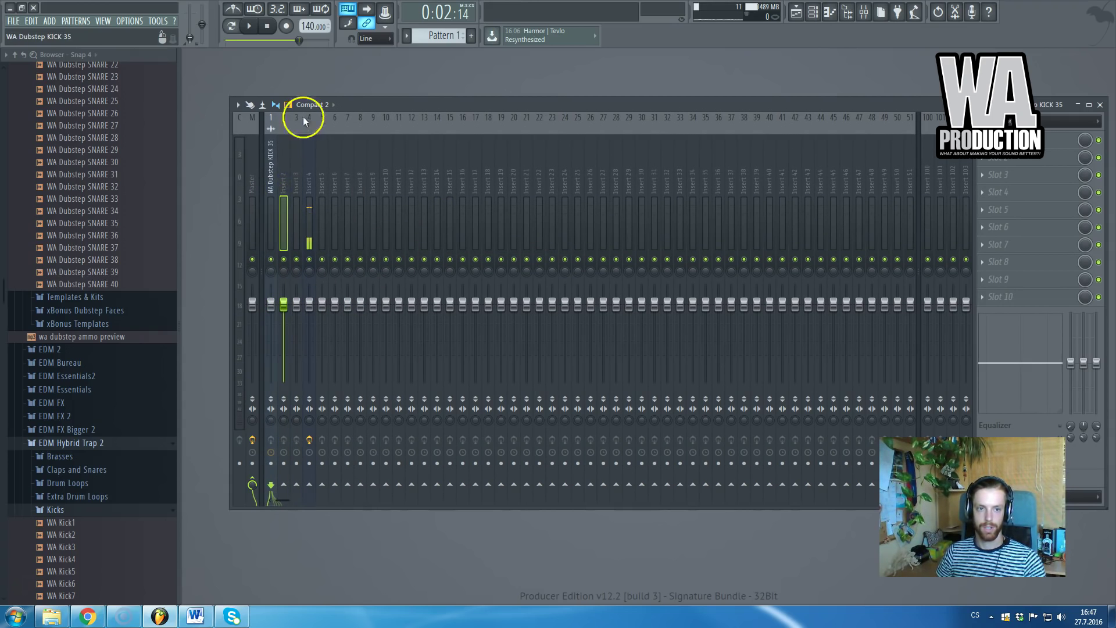
- Return to the playlist, check WA Kick3's mixer track, and set the WA Dubstep KICK 35 sample's mixer track to 2
right_click(349, 105)
key("F5")
key("F5")
key("F5")
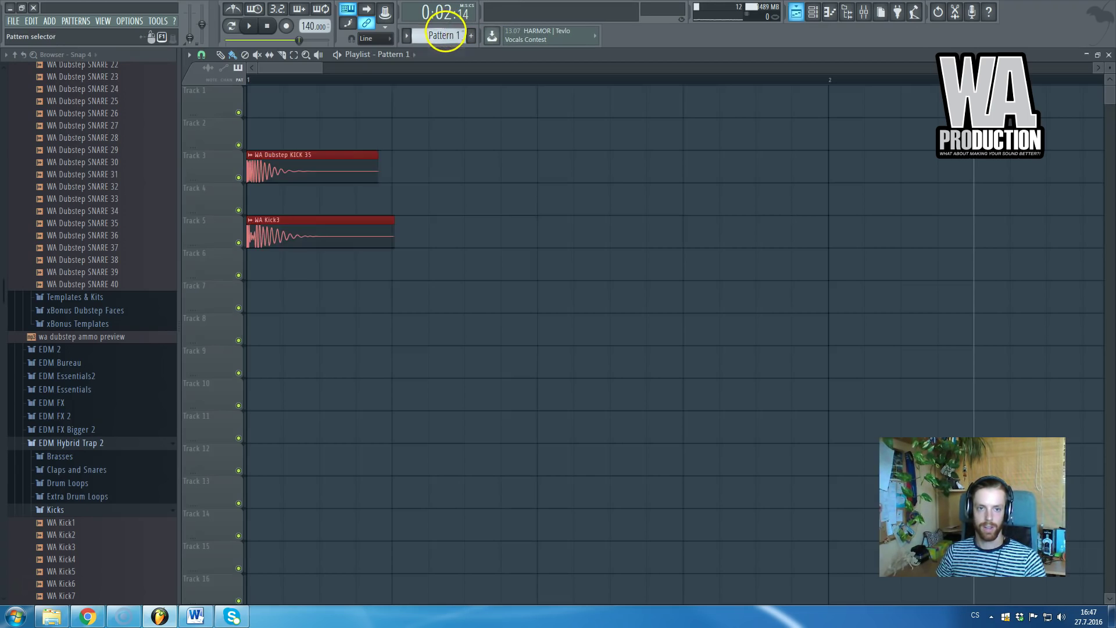
double_click(279, 236)
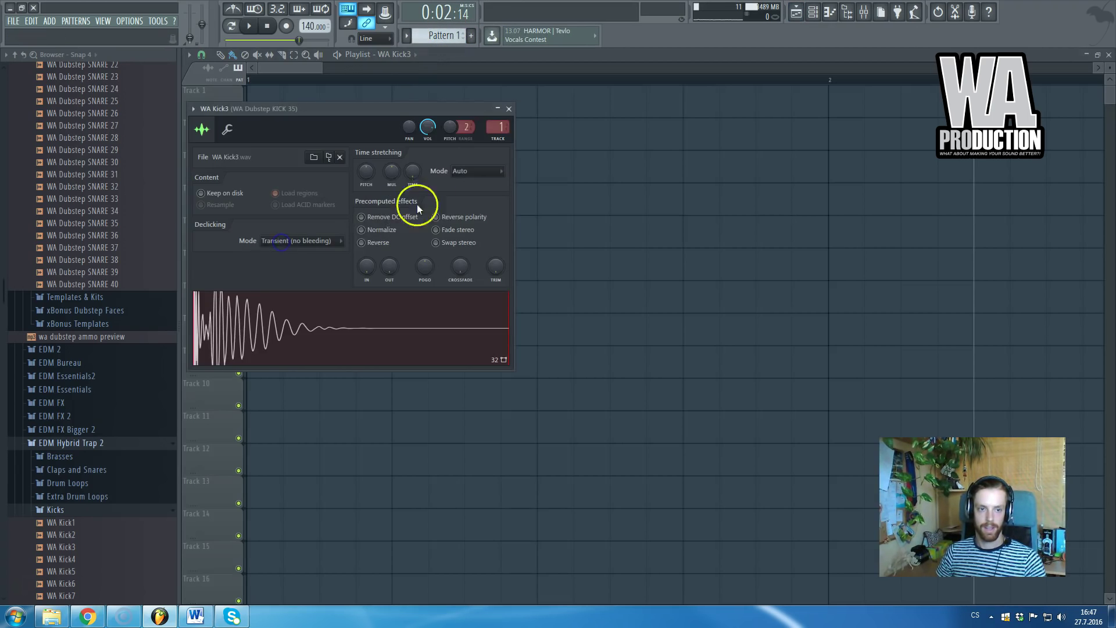
left_click(435, 106)
double_click(334, 168)
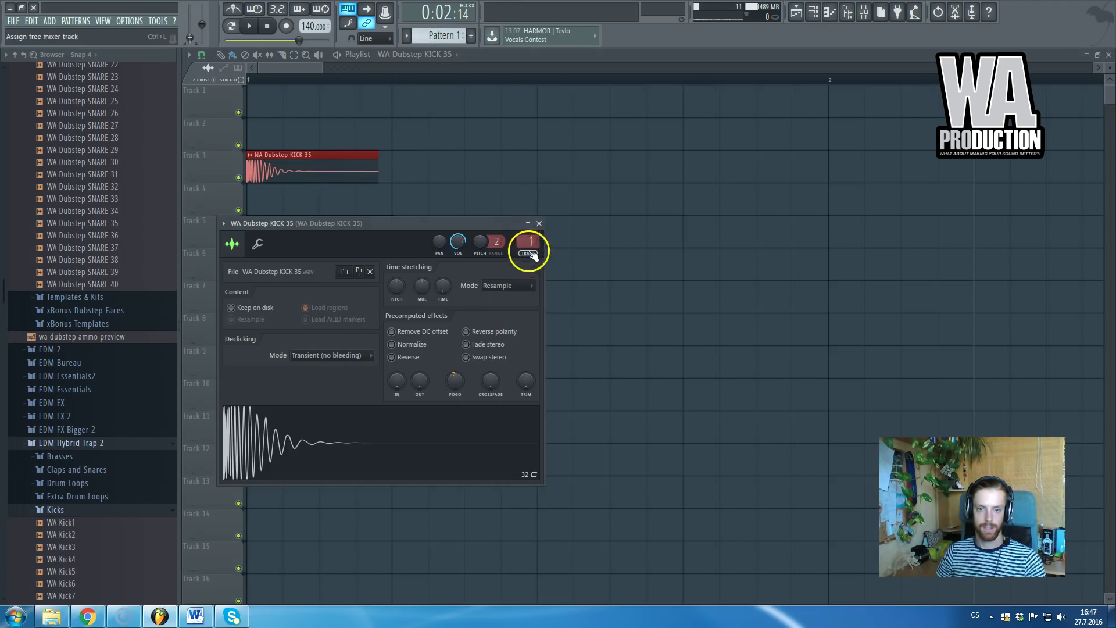
left_click(508, 233)
left_click(519, 68)
key("F5")
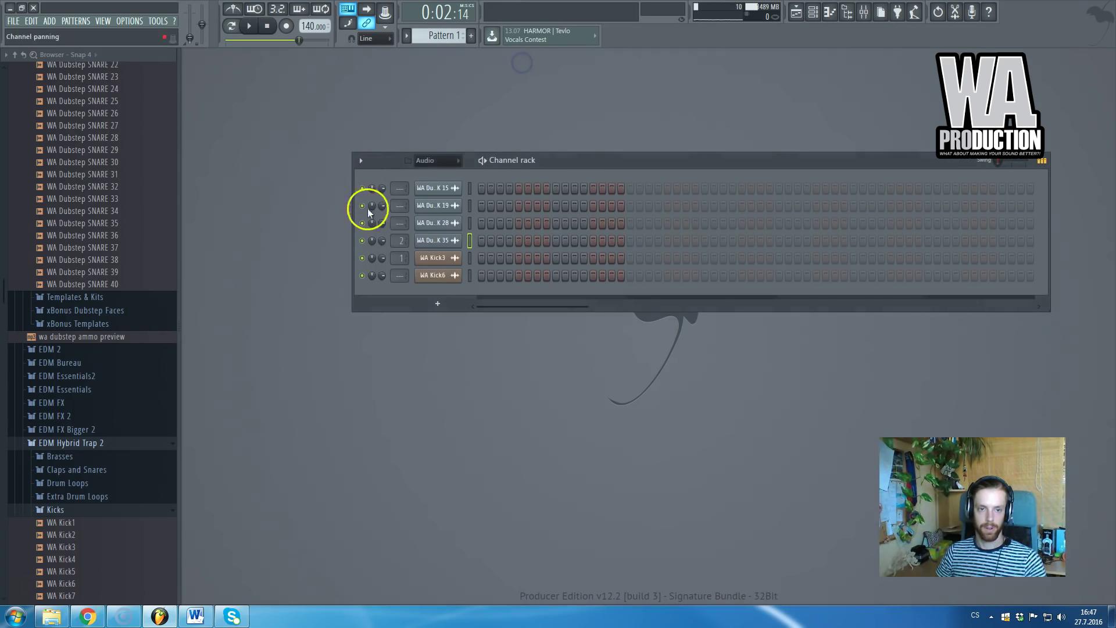
- Select mixer tracks 1 to 3 and route the selected tracks to Insert 3 only
left_click(862, 12)
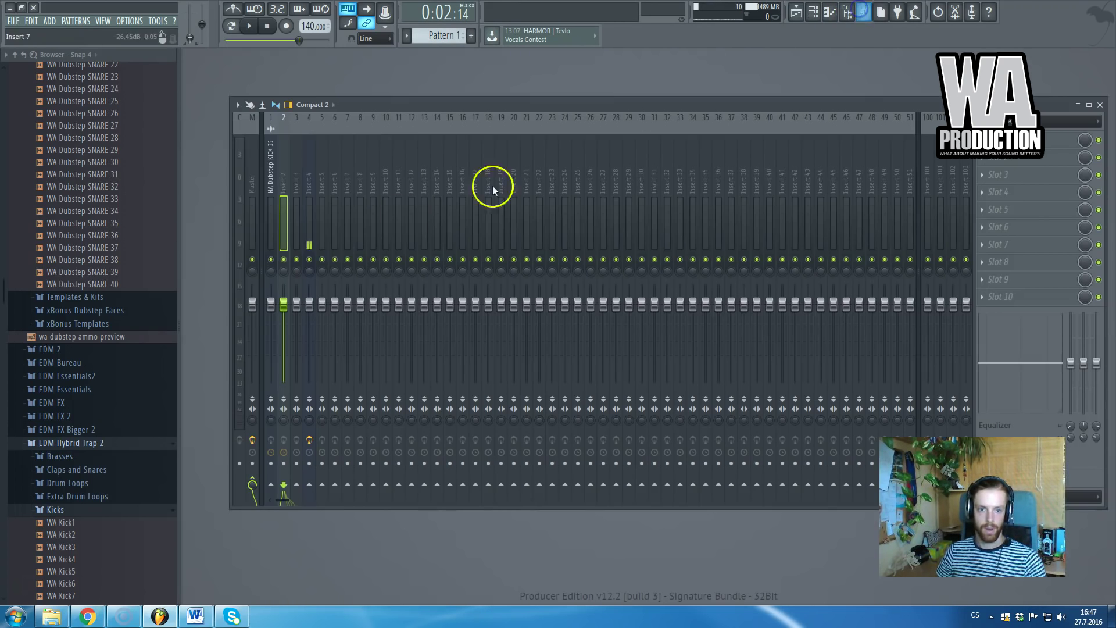
left_click_drag(274, 179, 277, 183)
left_click(284, 181, "ctrl")
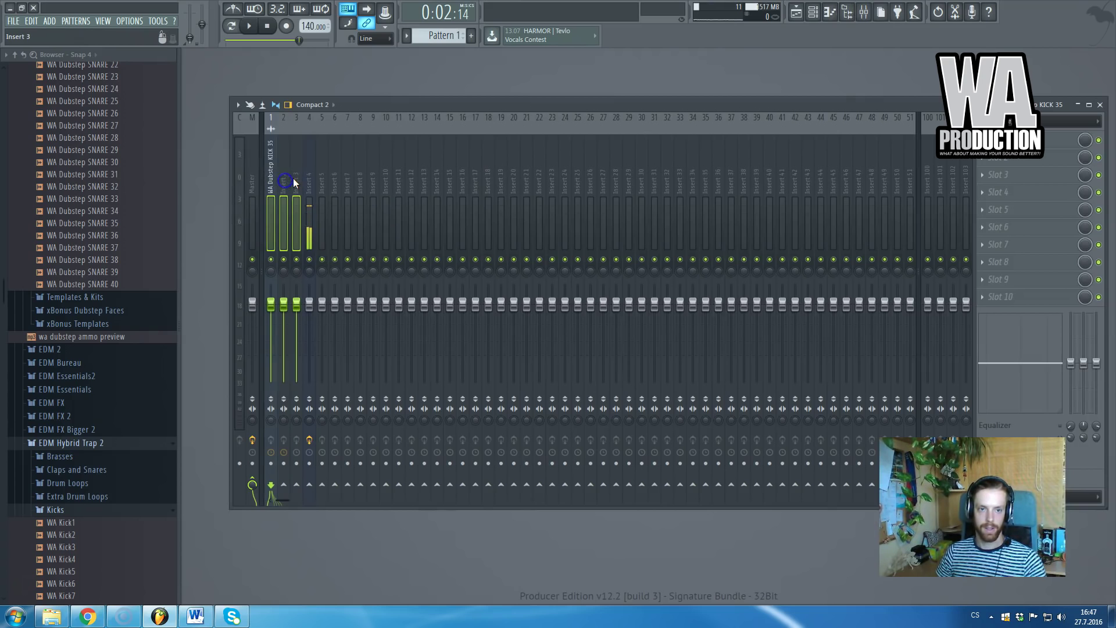
left_click(293, 178, "ctrl")
right_click(297, 178)
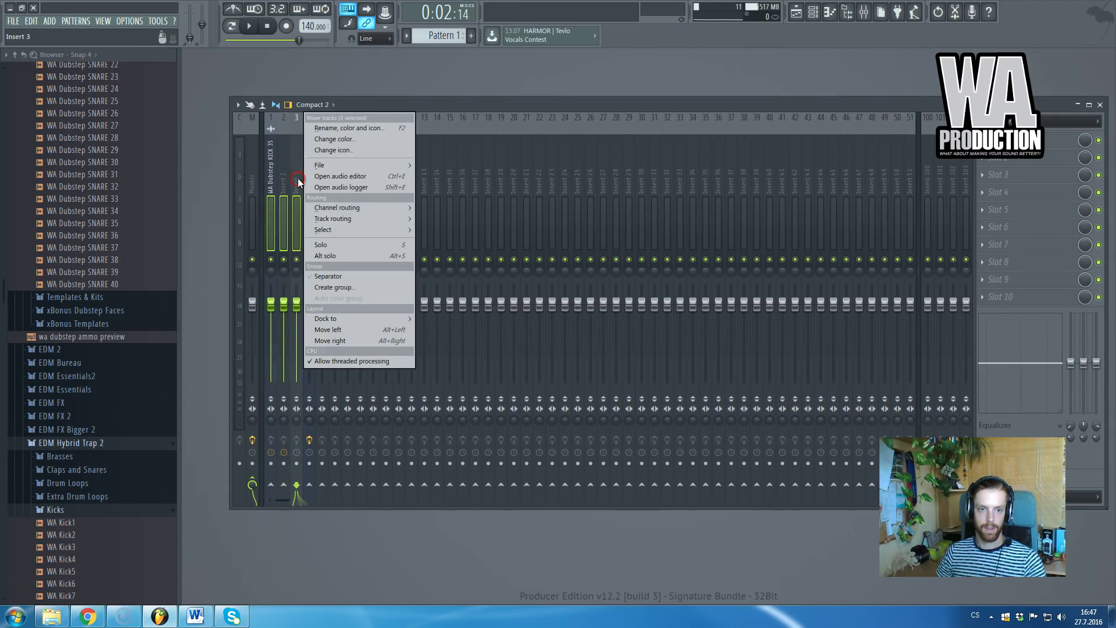
mouse_move(334, 210)
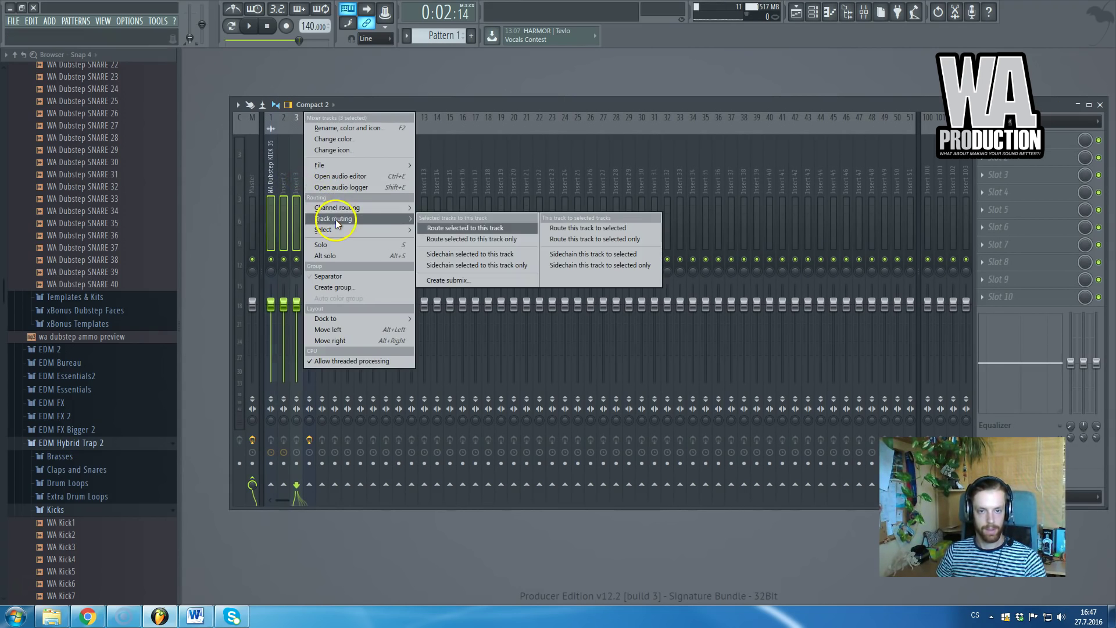
left_click(450, 238)
- Examine the output routing of mixer tracks 1, 2 and 3 one after another
left_click(267, 177)
left_click(277, 177)
left_click(268, 180)
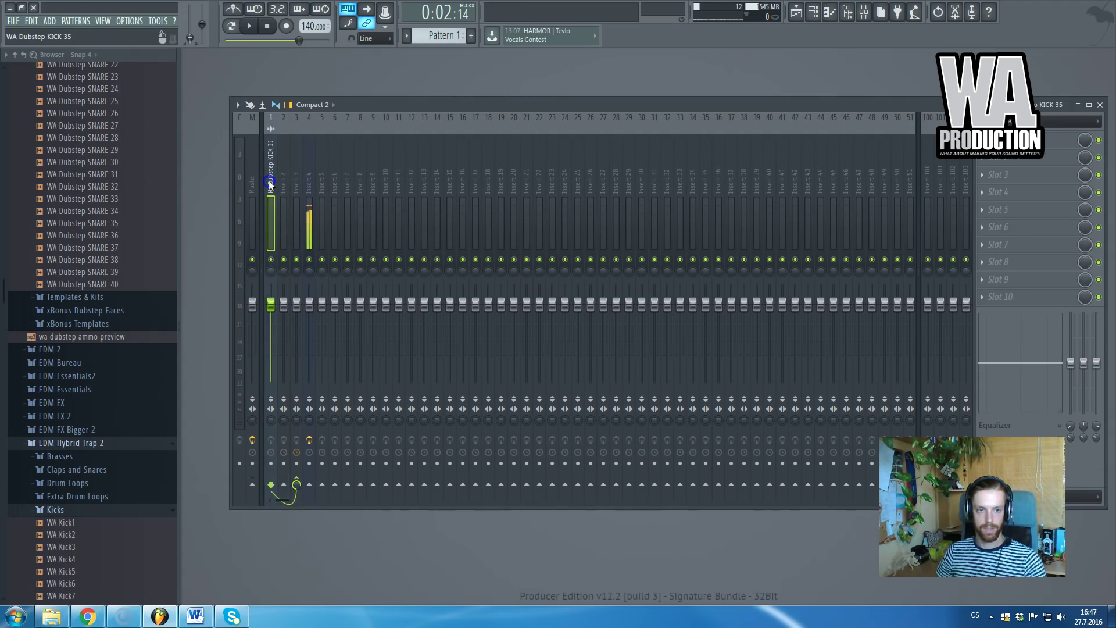
left_click(280, 181)
left_click(298, 181)
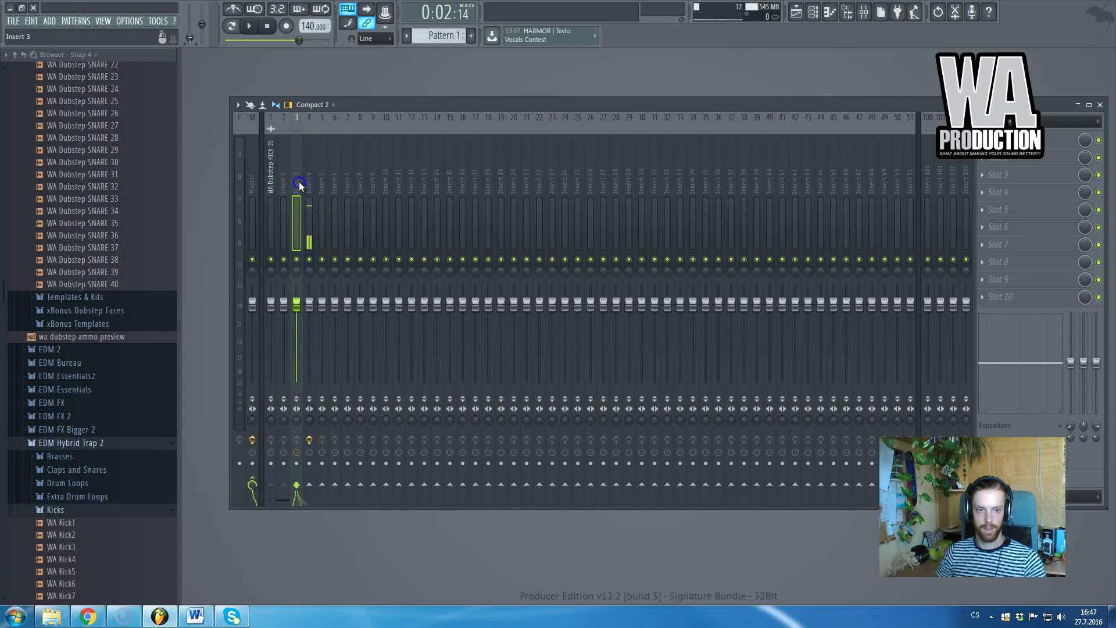
left_click(252, 242)
left_click(268, 183)
left_click(285, 183)
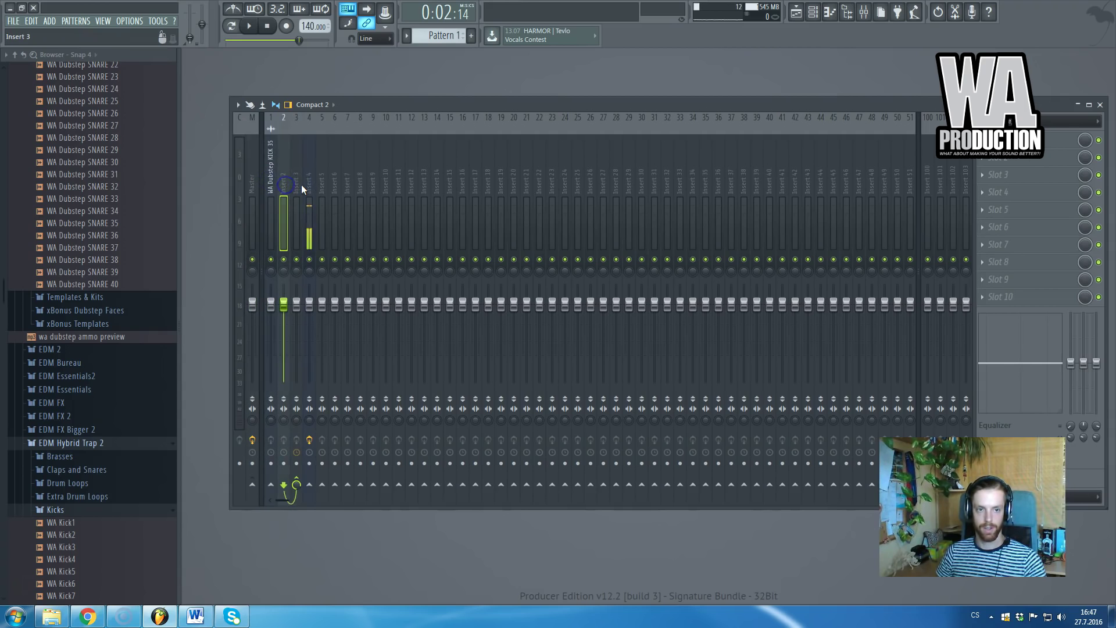
left_click(300, 184)
left_click(285, 184)
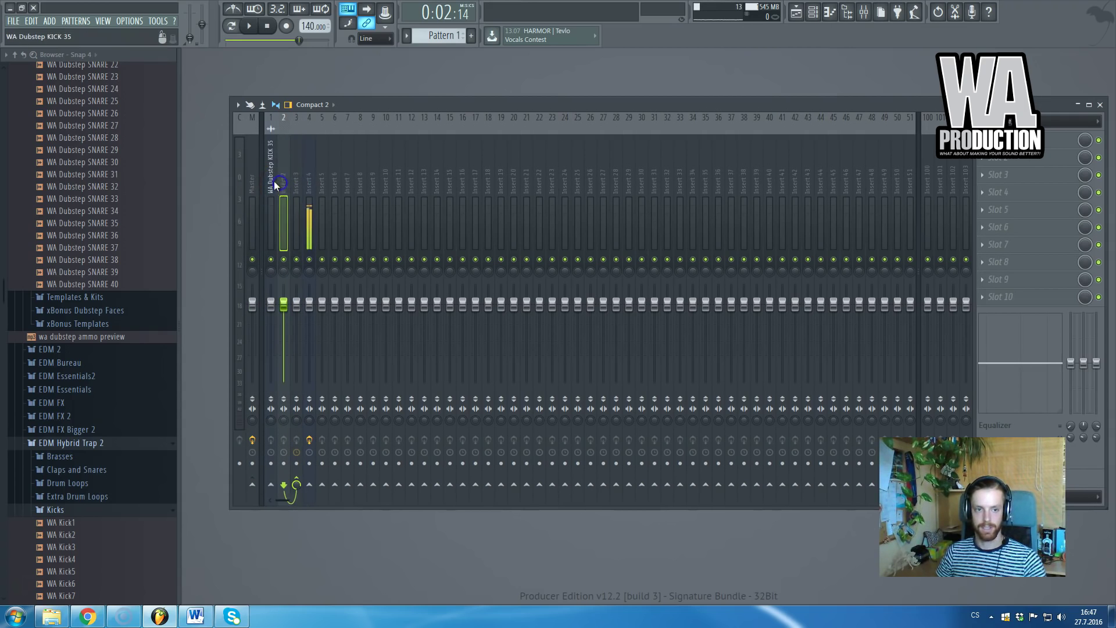
left_click(270, 182)
left_click(283, 185)
left_click(285, 494)
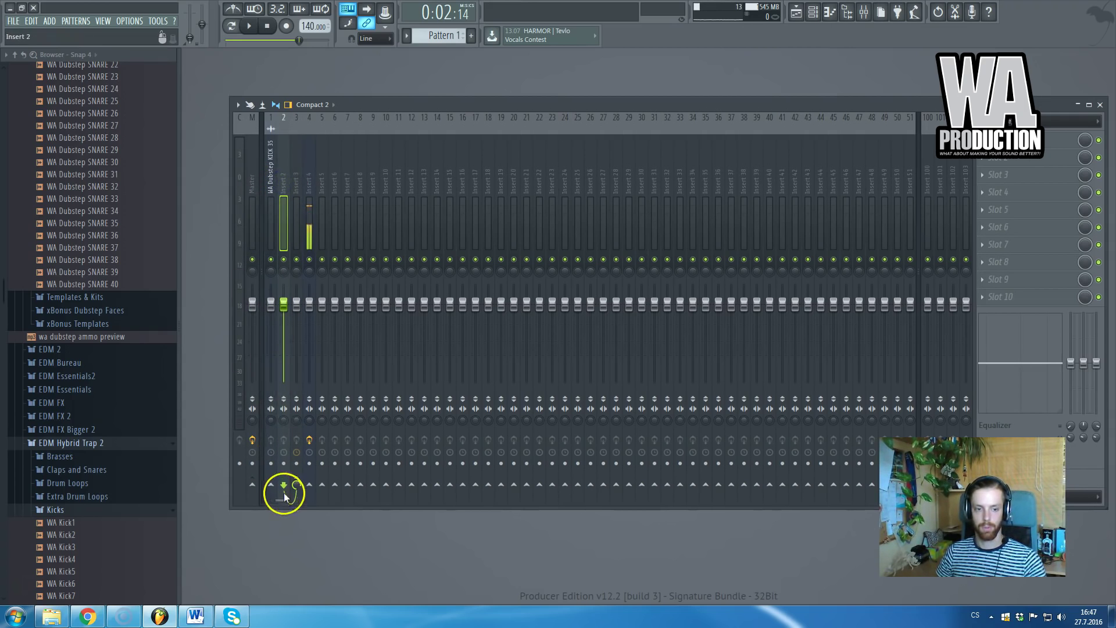
- Make a playlist time selection over the first beat of bar 1 and play both kicks with the mixer shown
key("F5")
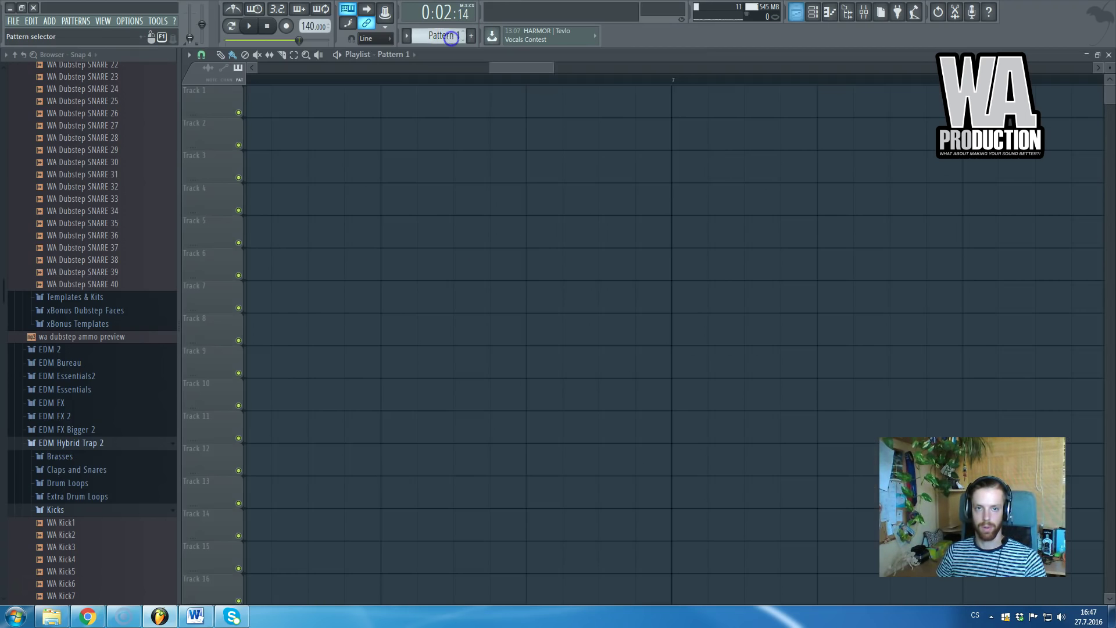
left_click_drag(506, 68, 105, 108)
scroll(333, 131, "down", 3)
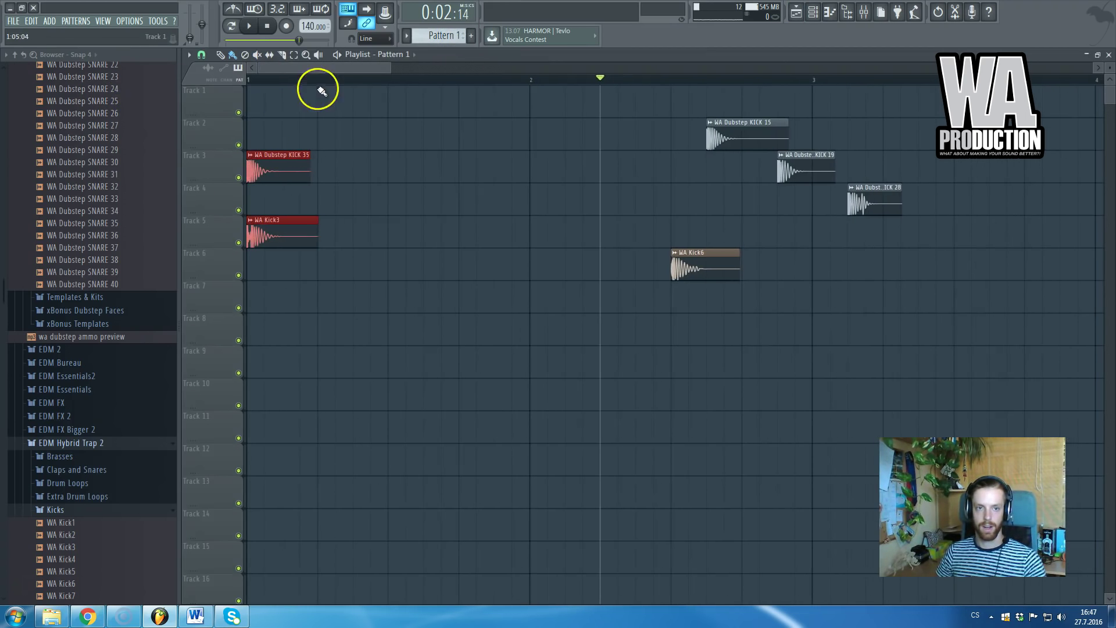
left_click_drag(317, 82, 200, 99)
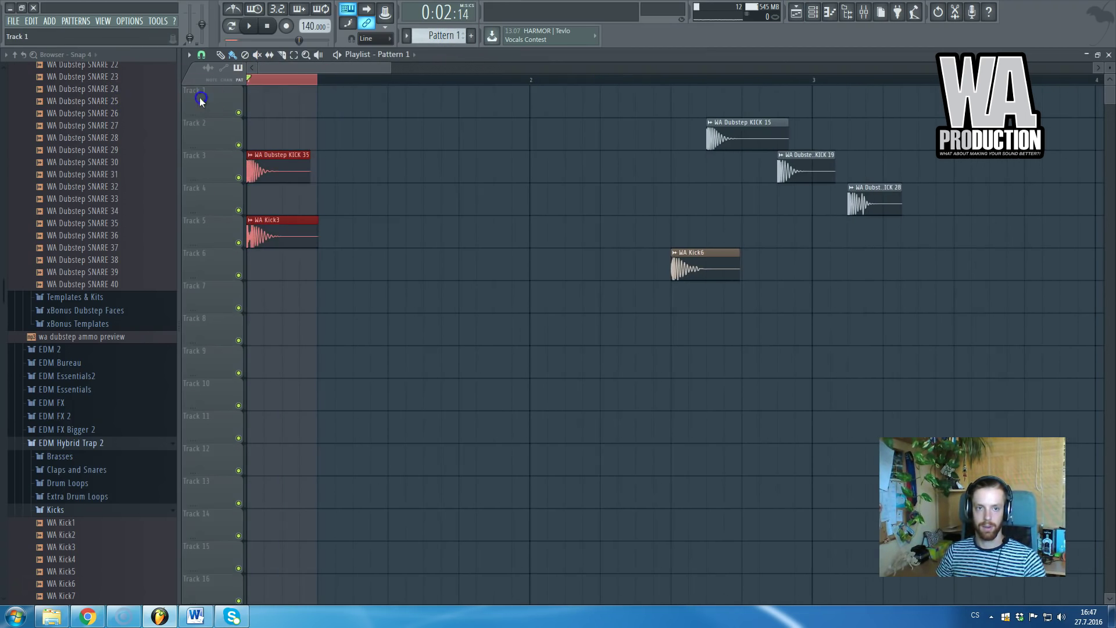
left_click(864, 12)
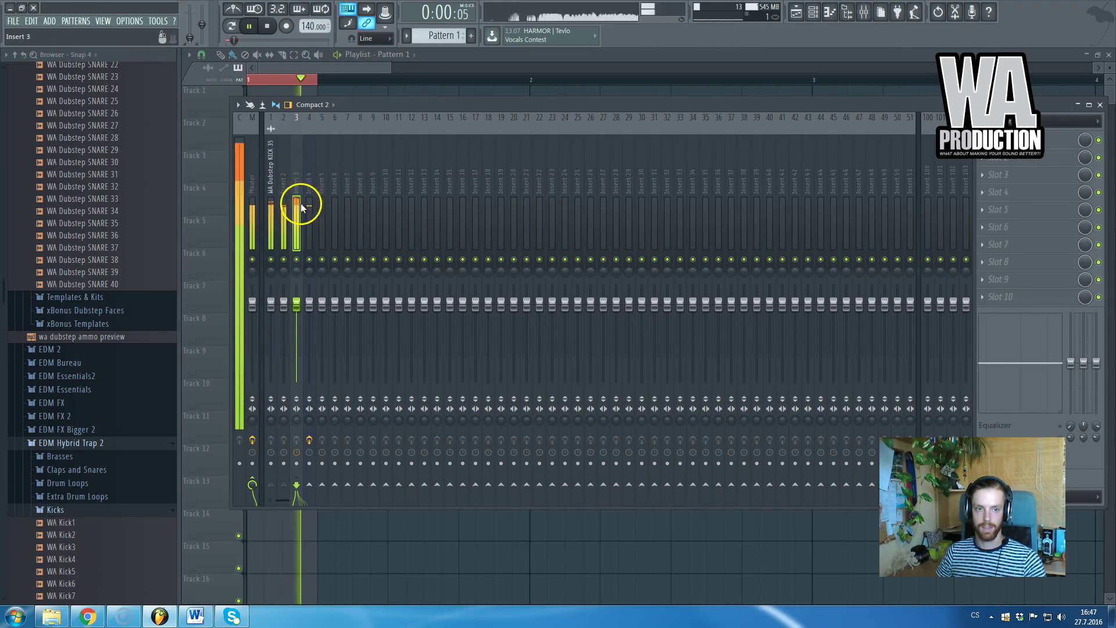
- Solo mixer track 1 and play the selected beat to hear it alone
left_click(271, 218)
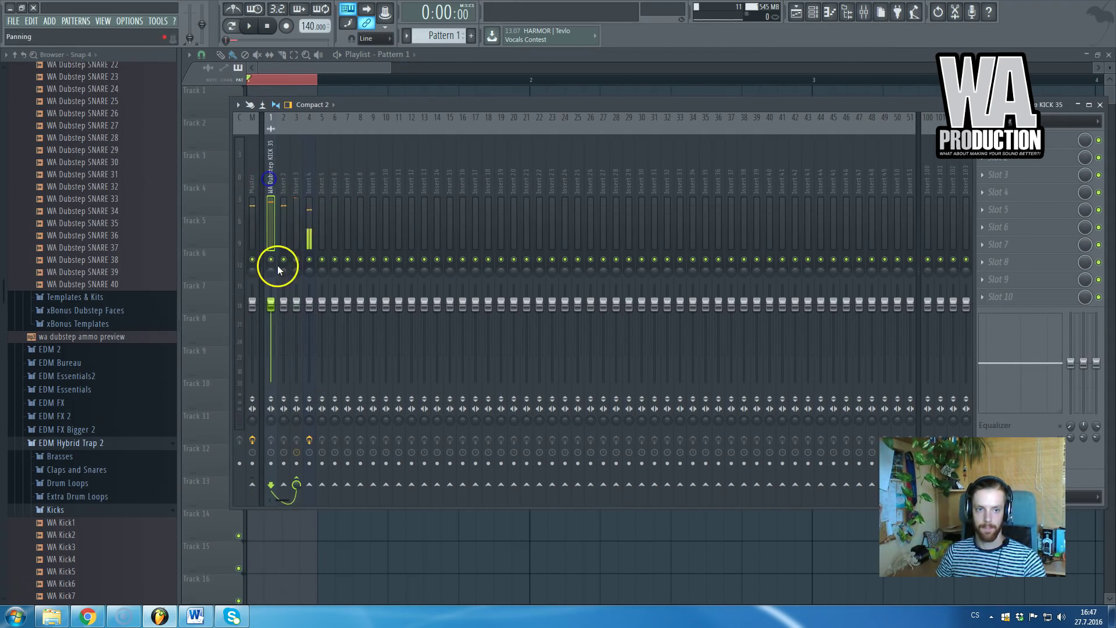
right_click(271, 261)
key("space")
key("space")
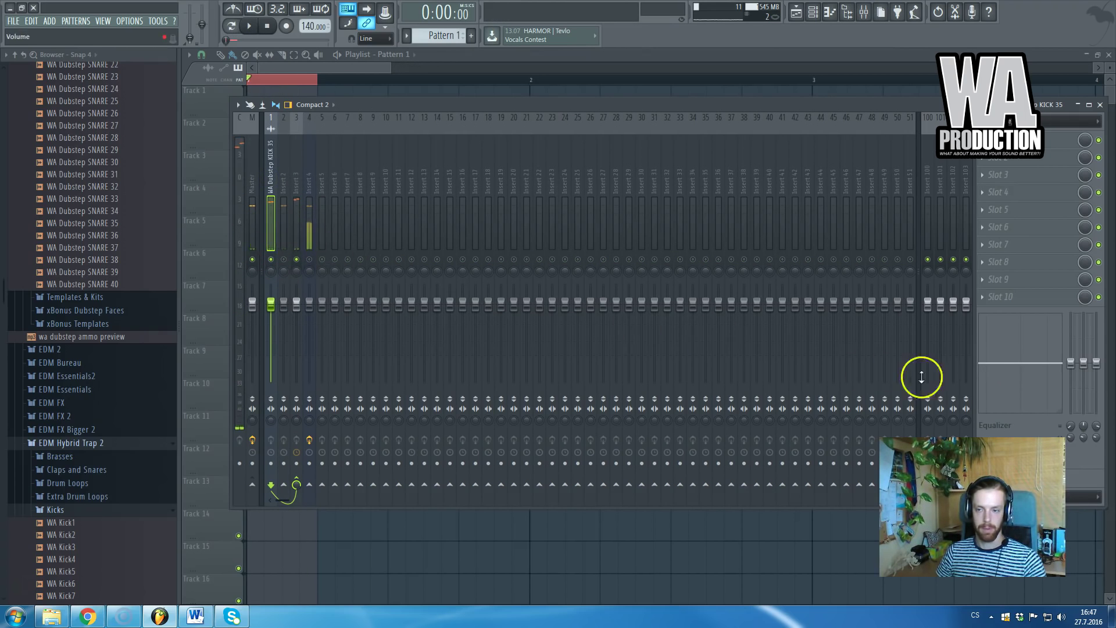
- Raise the fade-out amount of the WA Dubstep KICK 35 sample in its channel settings
left_click_drag(932, 104, 915, 96)
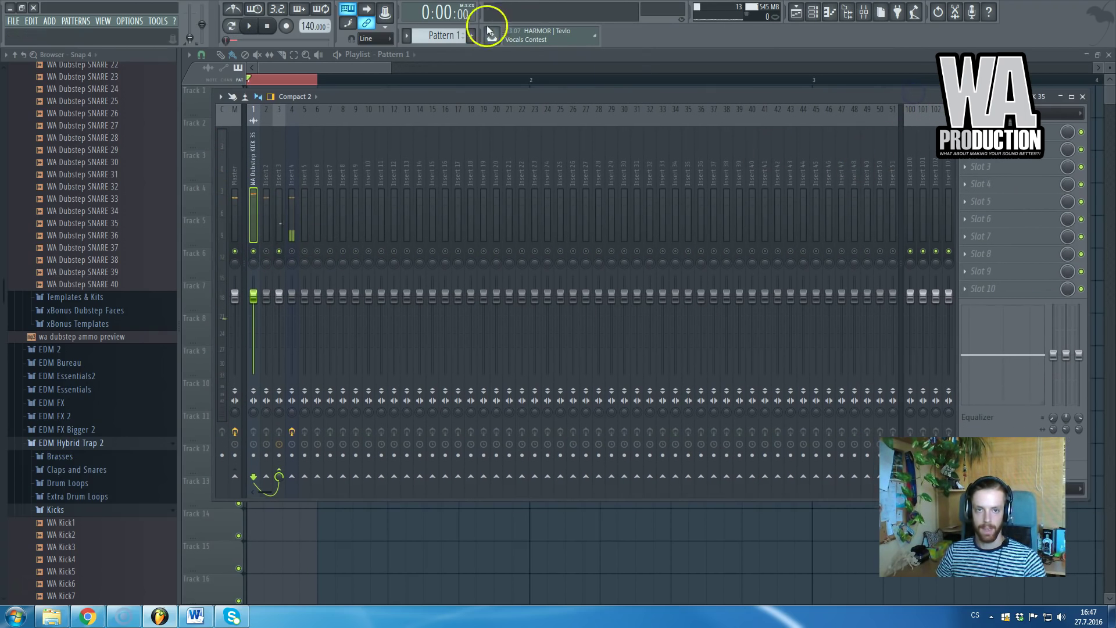
left_click_drag(389, 68, 285, 71)
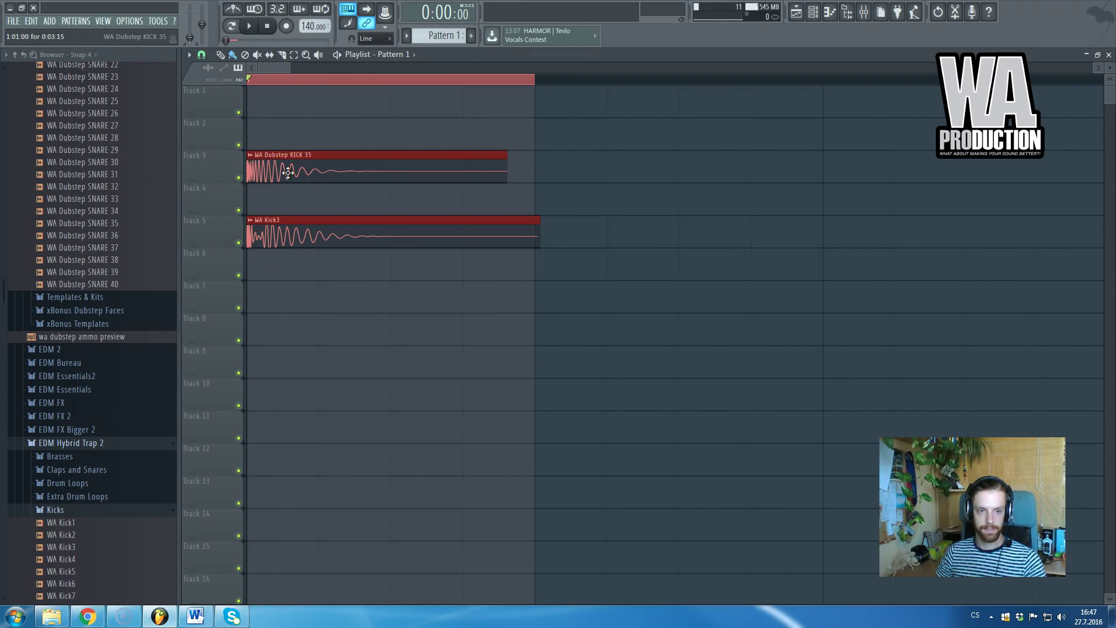
left_click(290, 211)
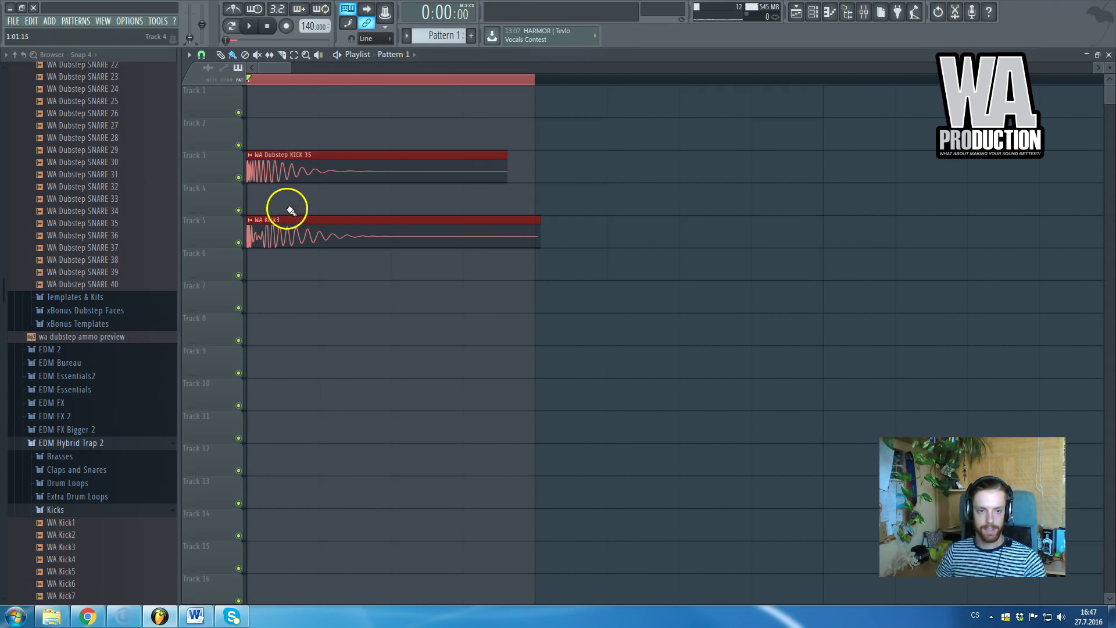
double_click(327, 172)
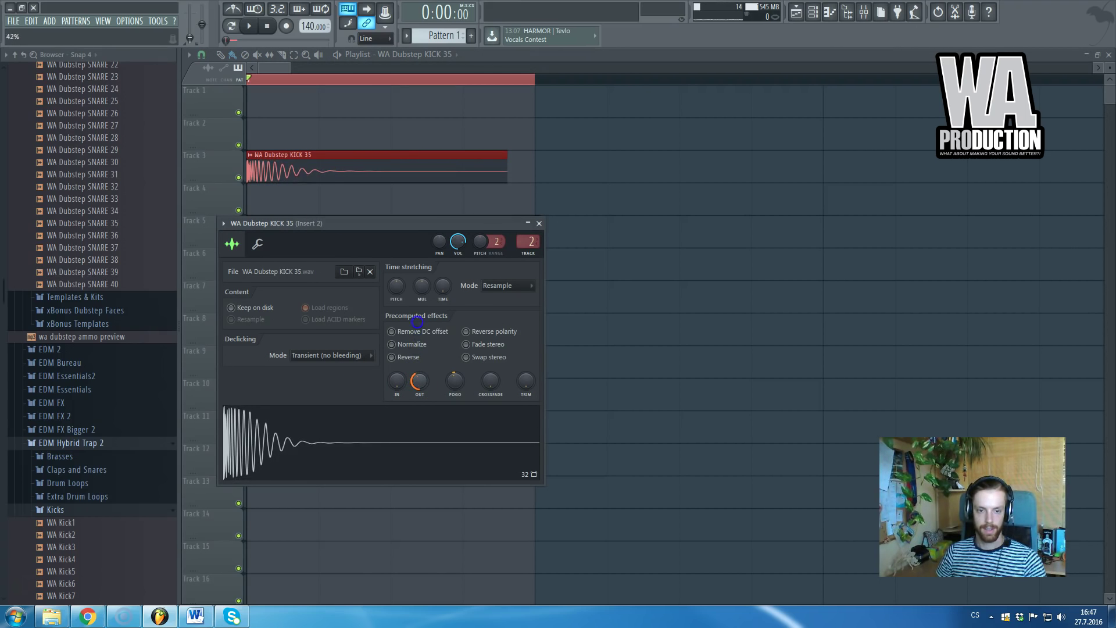
right_click(299, 227)
- Set the declicking mode of the WA Kick3 sample to Generic (bleeding) and close its channel settings
double_click(286, 243)
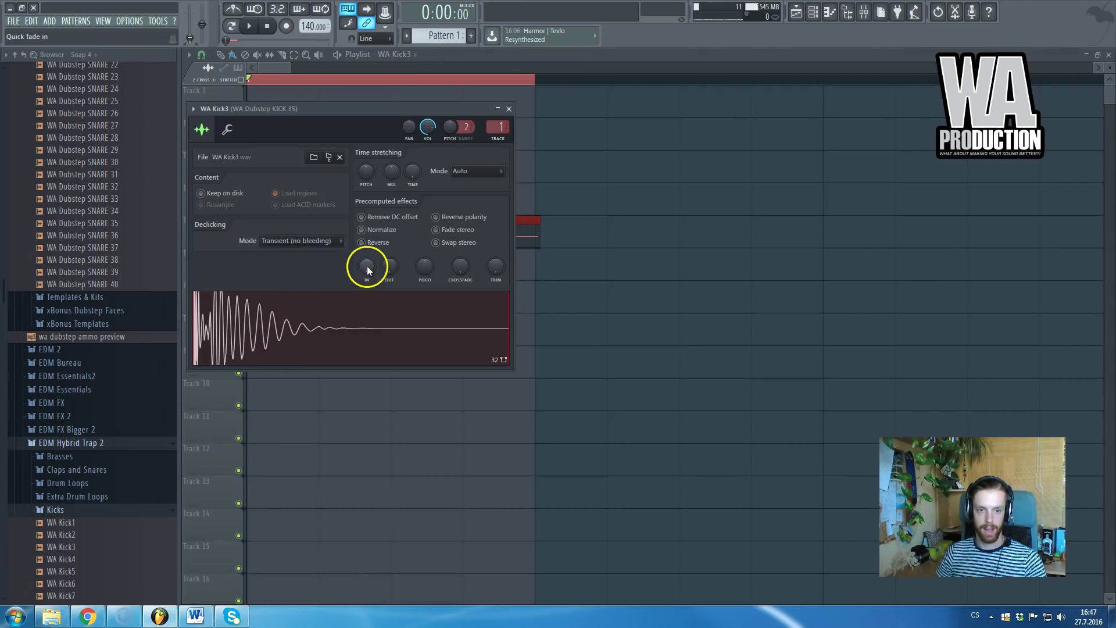
left_click(303, 240)
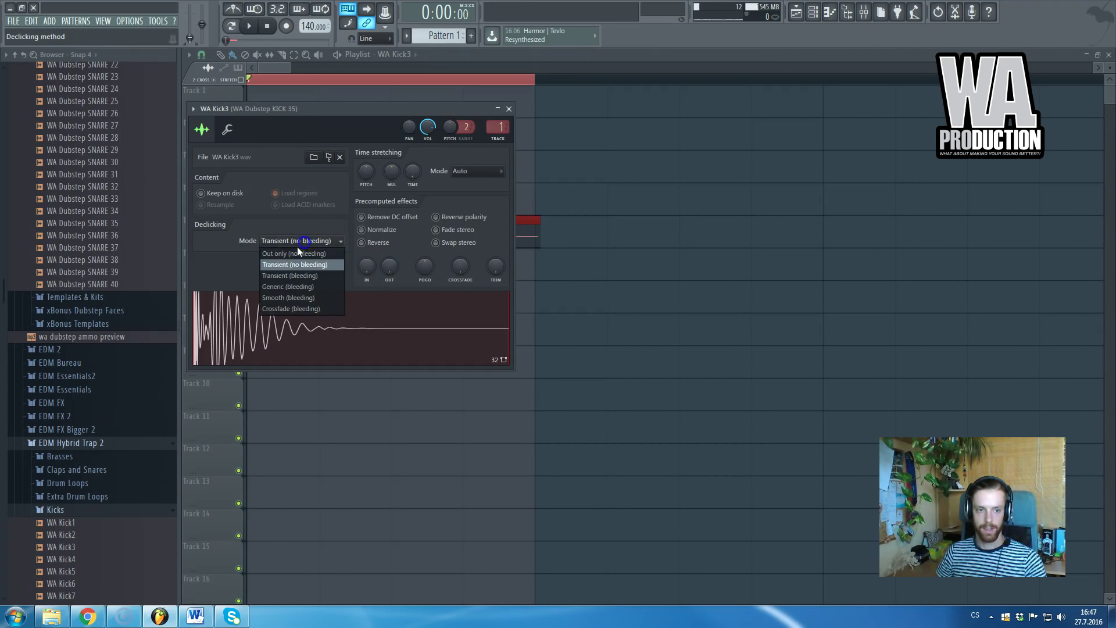
left_click(274, 286)
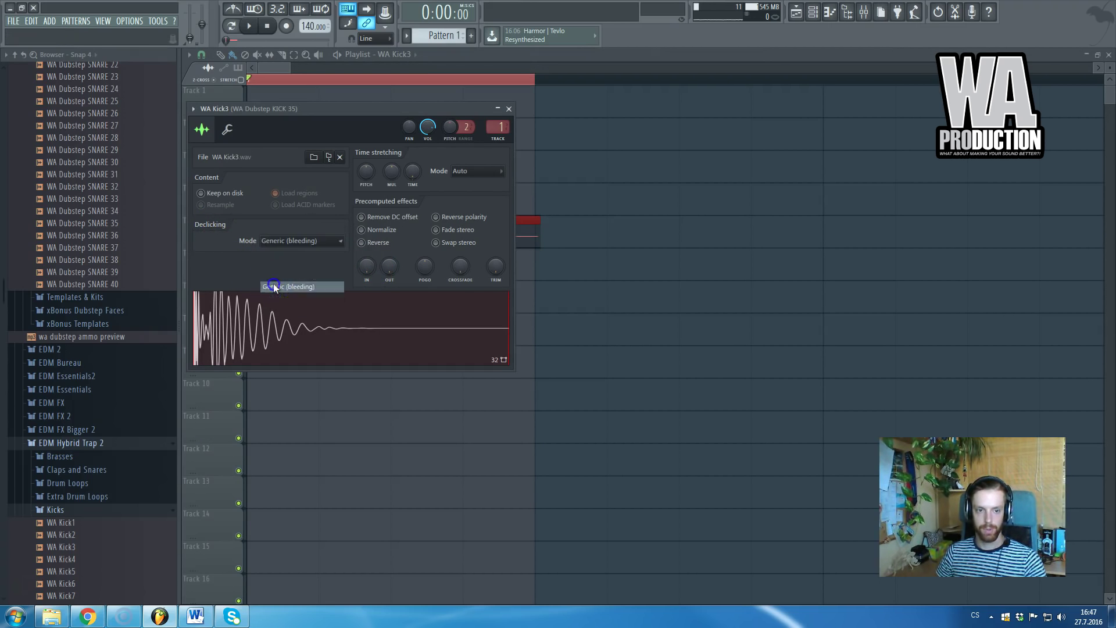
left_click(509, 109)
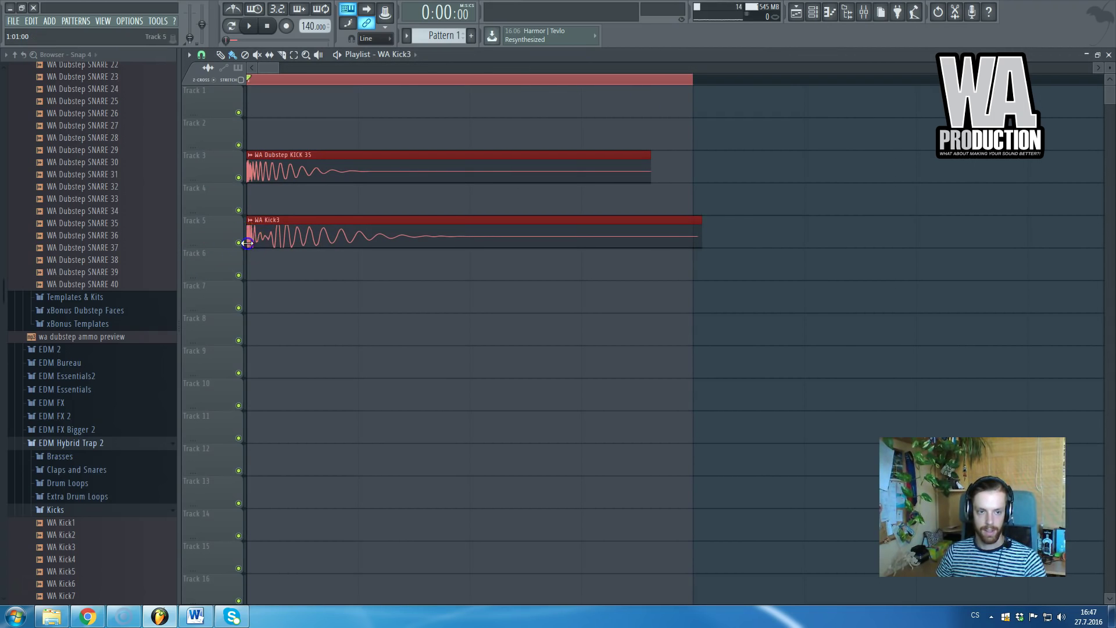
- Trim the very start of the WA Kick3 clip slightly, keeping the WA Dubstep KICK 35 clip starting exactly at bar 1
left_click(281, 199)
right_click(273, 199)
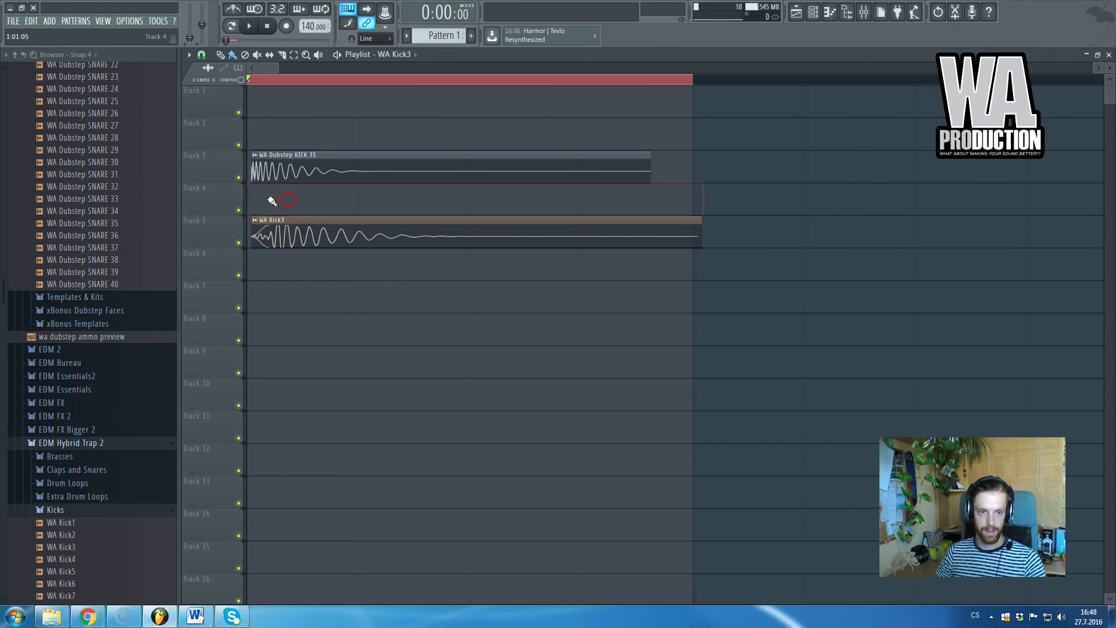
left_click_drag(252, 176, 163, 192)
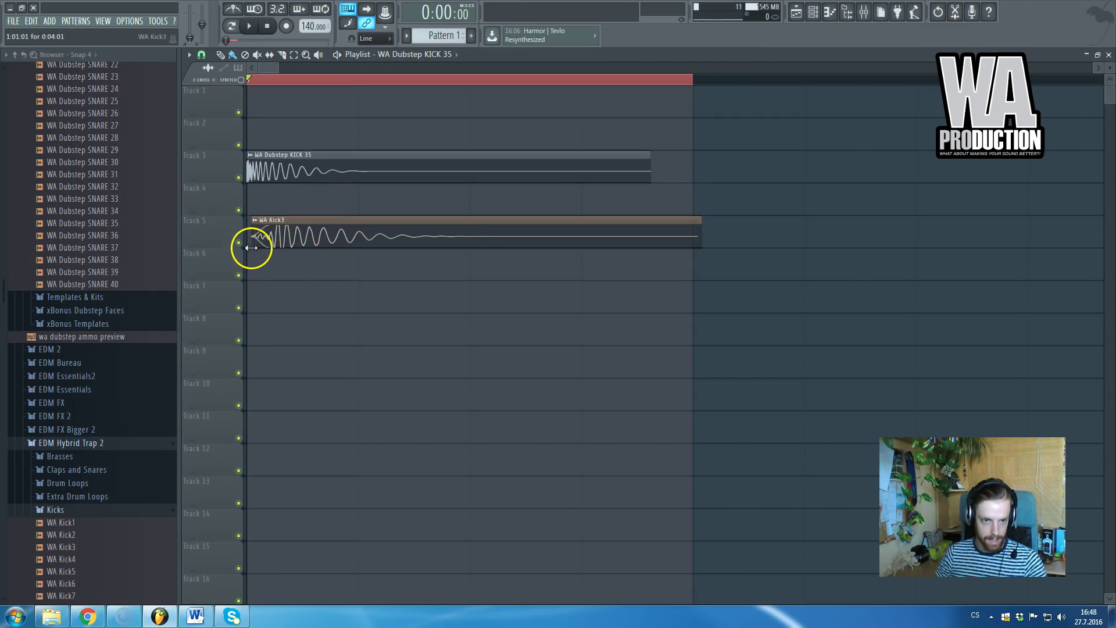
left_click_drag(246, 247, 252, 248)
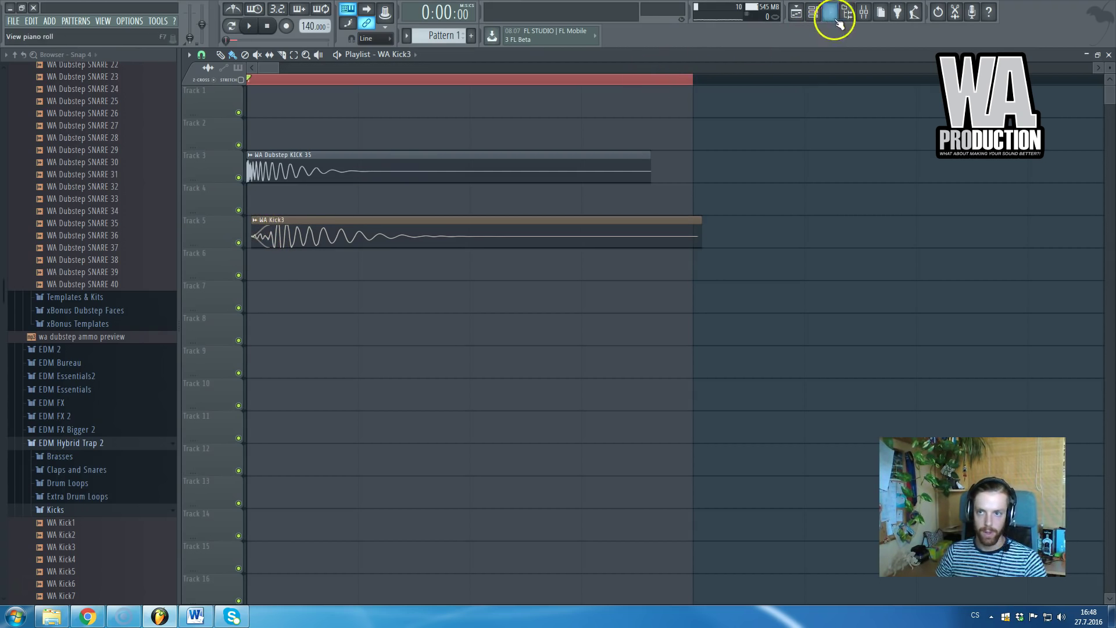
- Show the mixer, play the selected beat and enable mixer track 2 to hear both kicks together
left_click(863, 13)
left_click(577, 142)
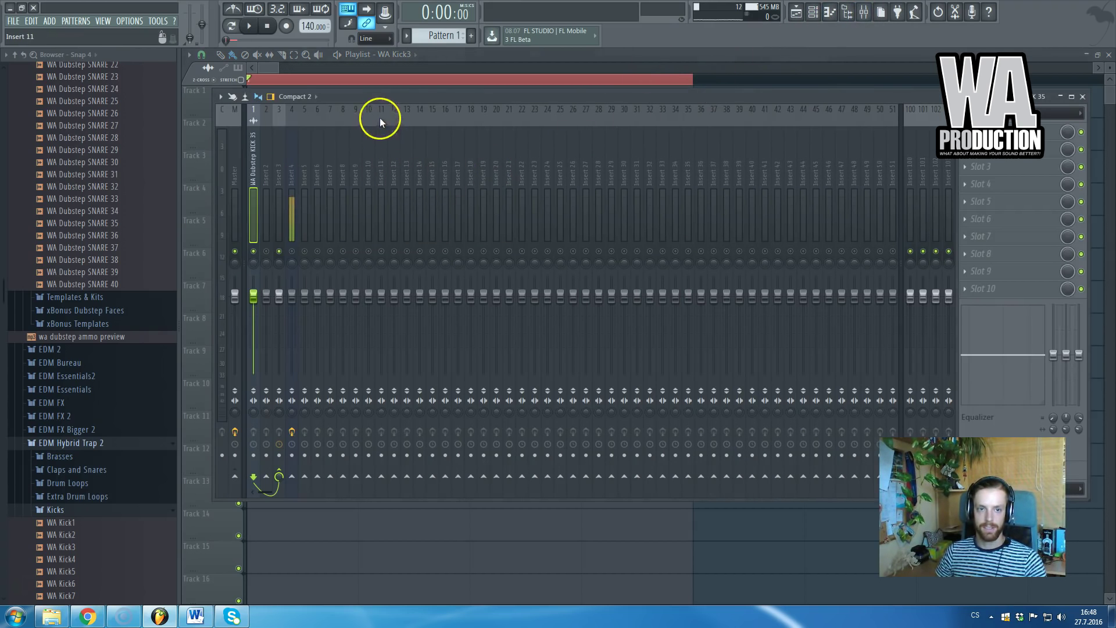
left_click(378, 93)
key("space")
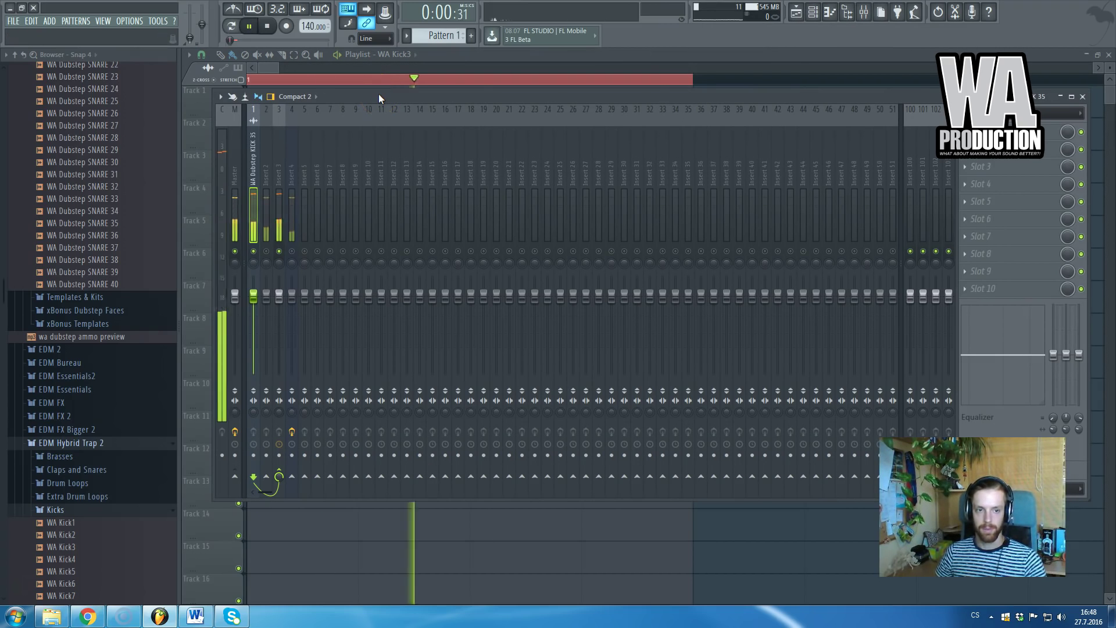
left_click(266, 252)
left_click(276, 295)
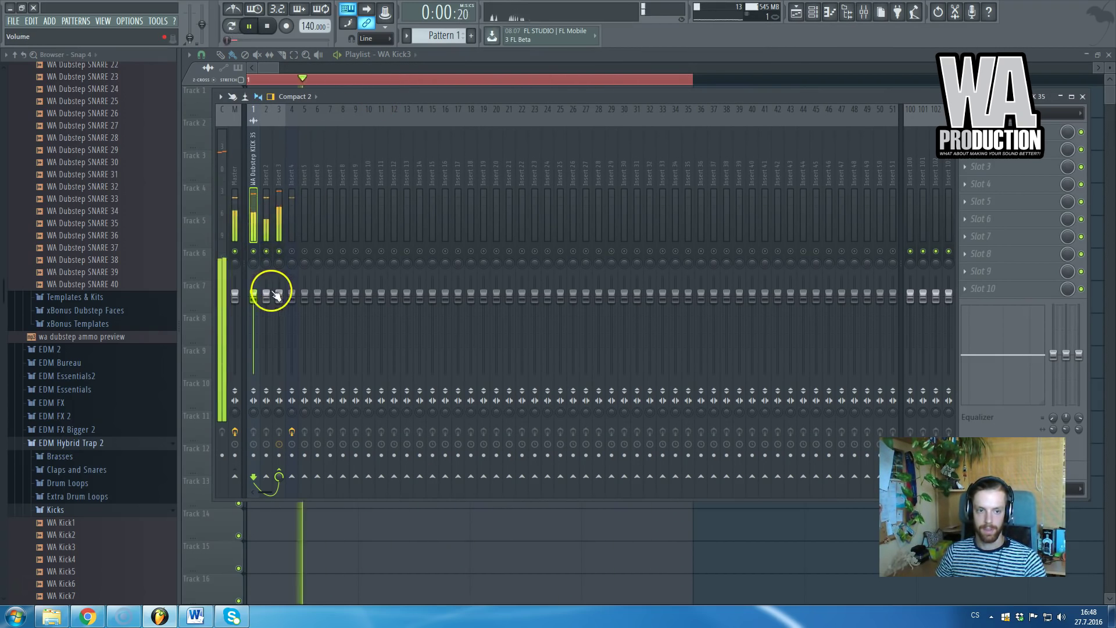
- Cut the low shelf of mixer track 2's equalizer by about 13.9 dB at about 286 Hz and play the beat
left_click(269, 293)
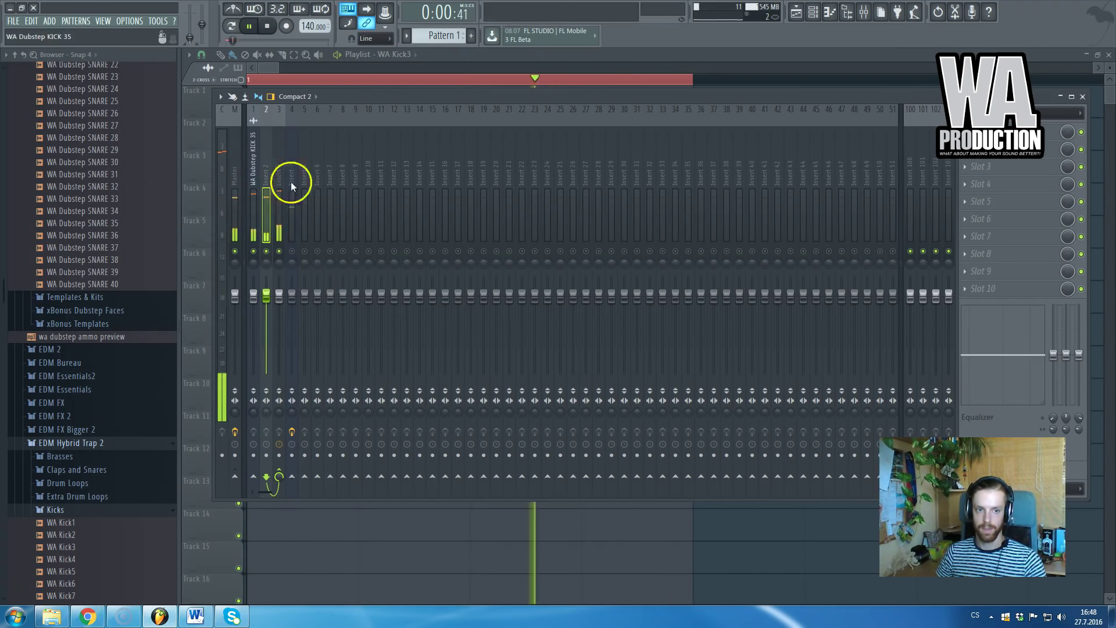
key("space")
left_click_drag(1053, 355, 1057, 399)
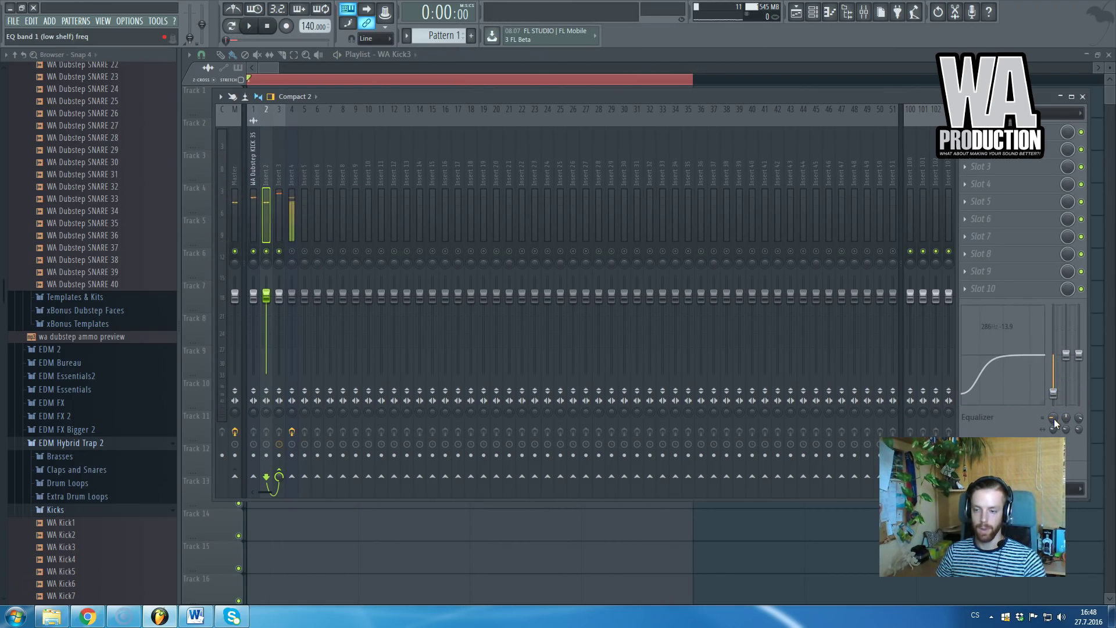
key("space")
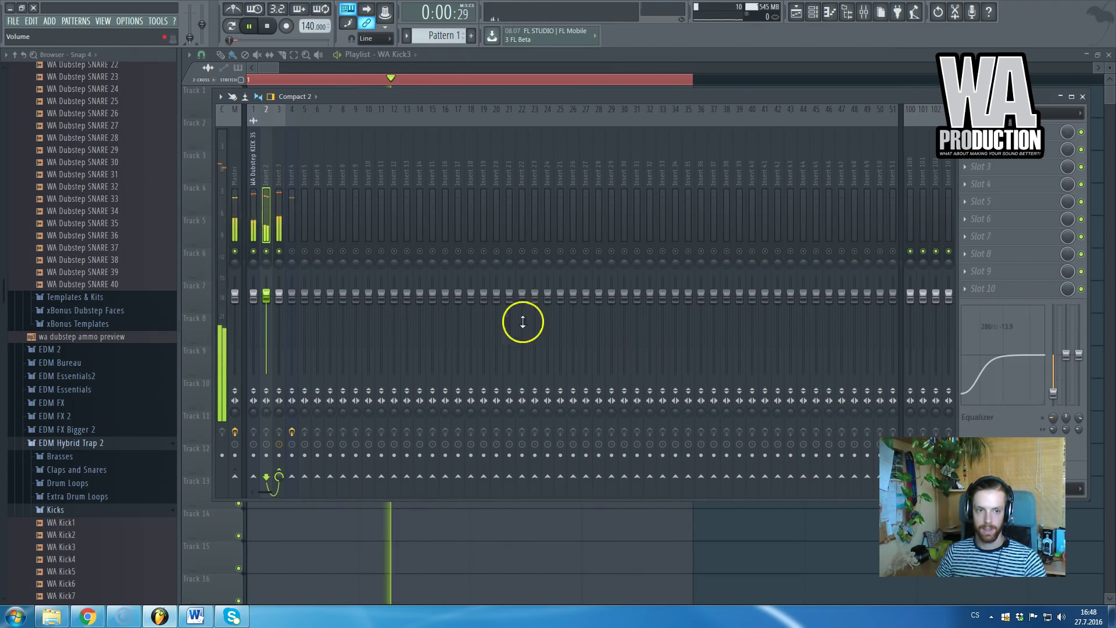
- Lower the high shelf of mixer track 1's equalizer by about 4.6 dB at about 3.2 kHz while the beat plays
left_click(256, 174)
left_click_drag(1079, 356, 1080, 376)
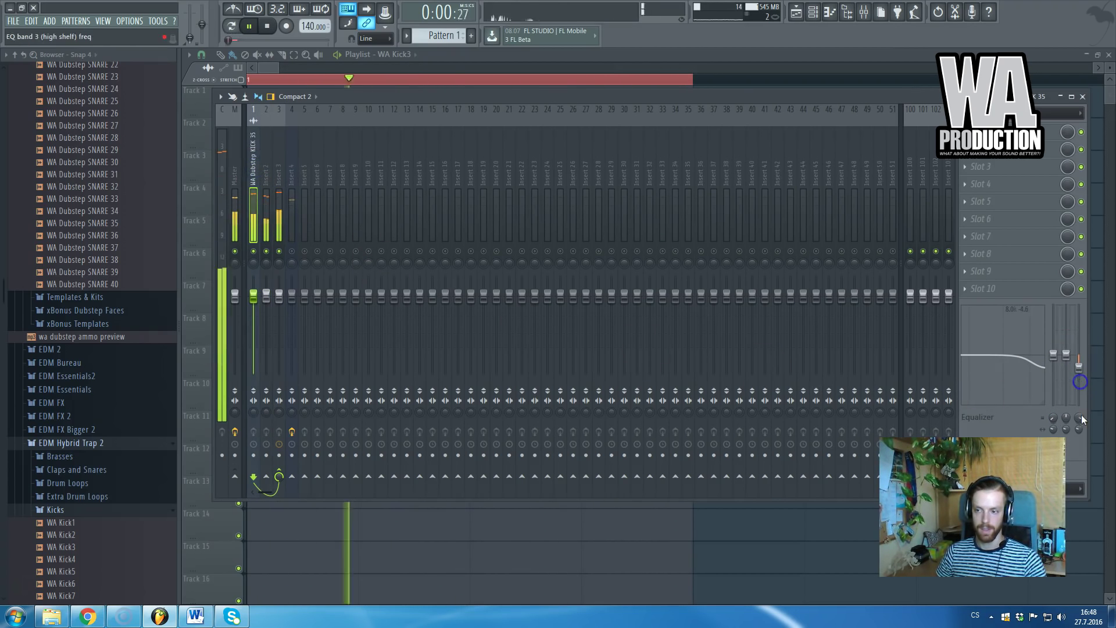
left_click_drag(1081, 417, 1081, 447)
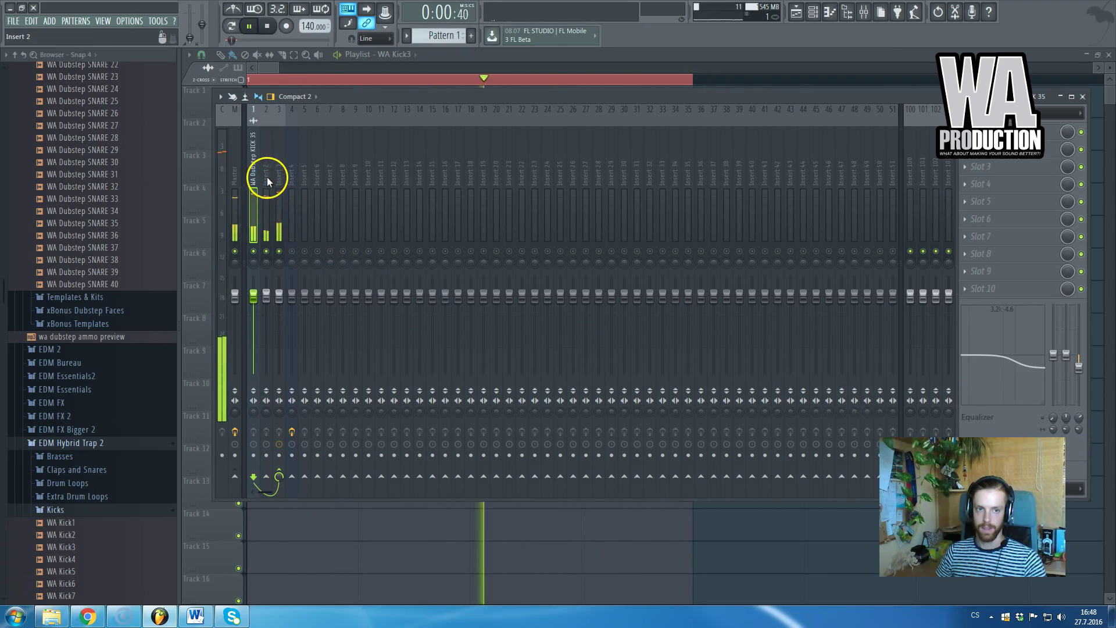
key("space")
- Load WaveShell-VST 9.2 into effect slot 6 of Insert 3 with the SSLComp Stereo plugin
left_click(279, 190)
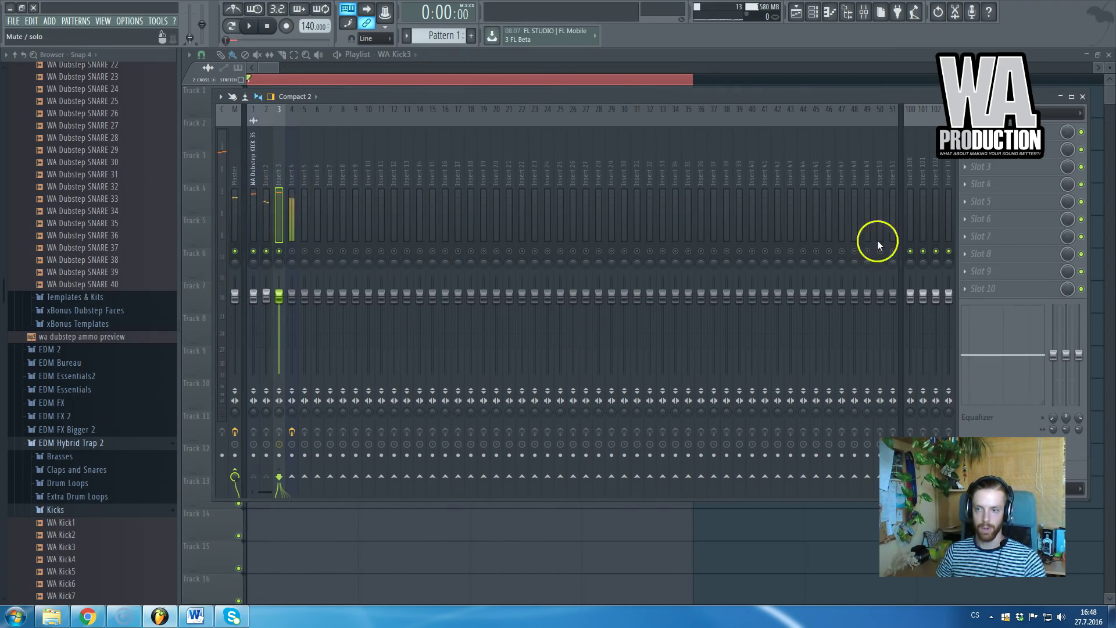
left_click(996, 216)
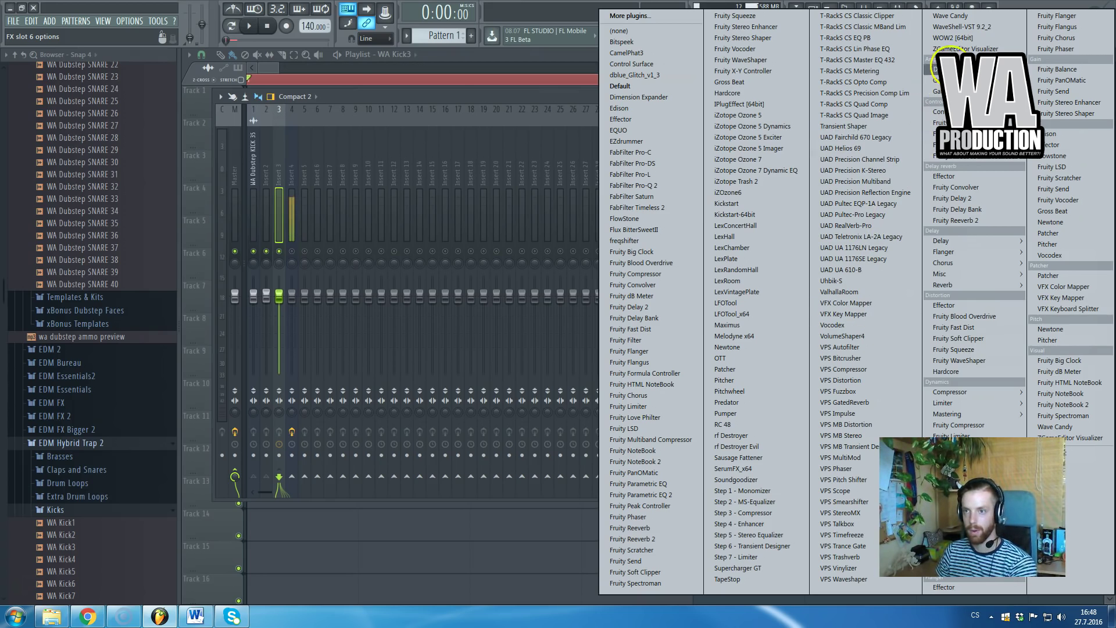
left_click(953, 29)
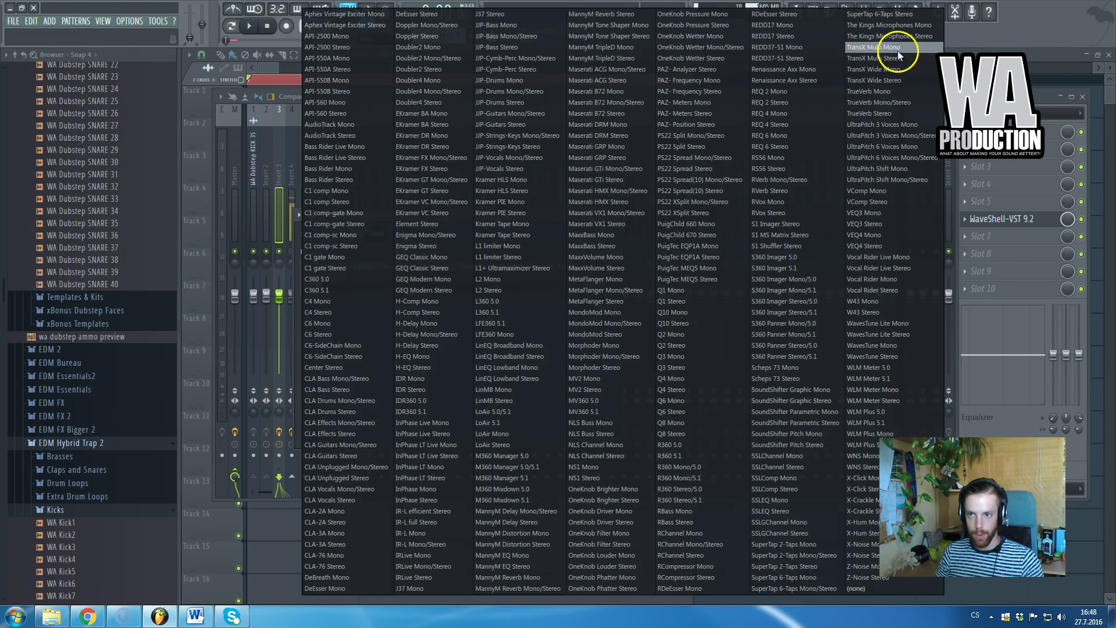
left_click(805, 488)
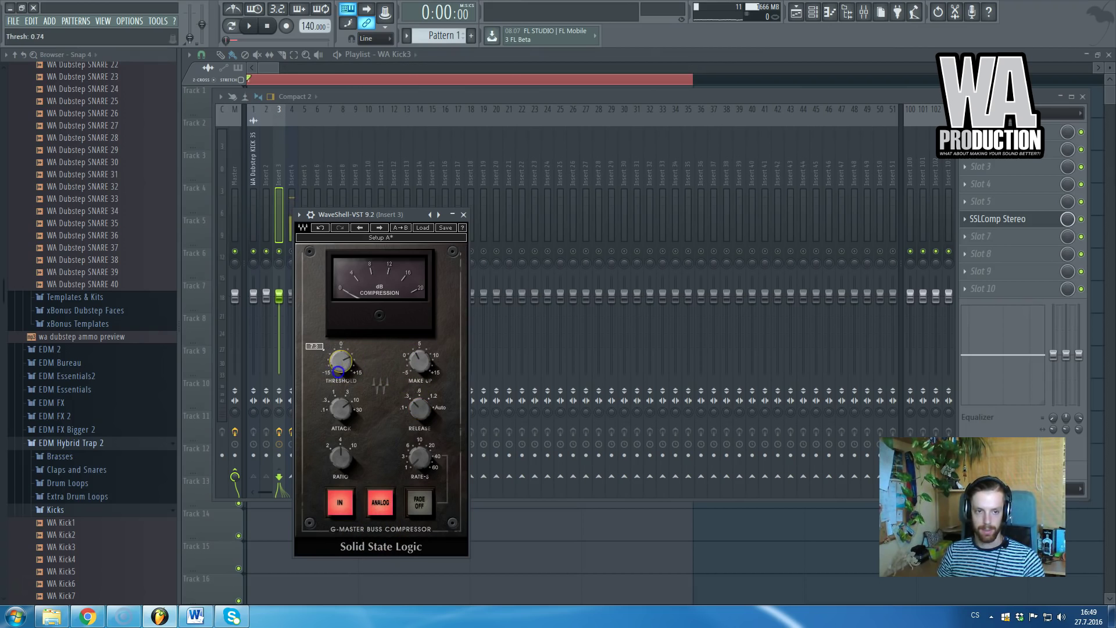
- Adjust the SSL compressor's threshold and make-up gain while the kicks play, and close the plugin
key("space")
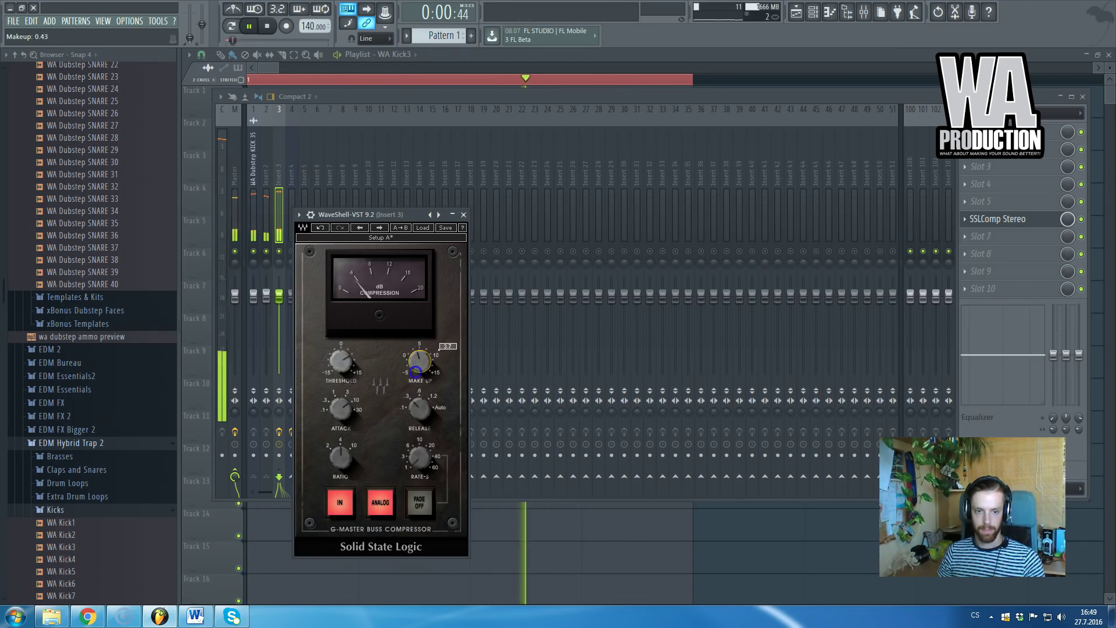
left_click(464, 215)
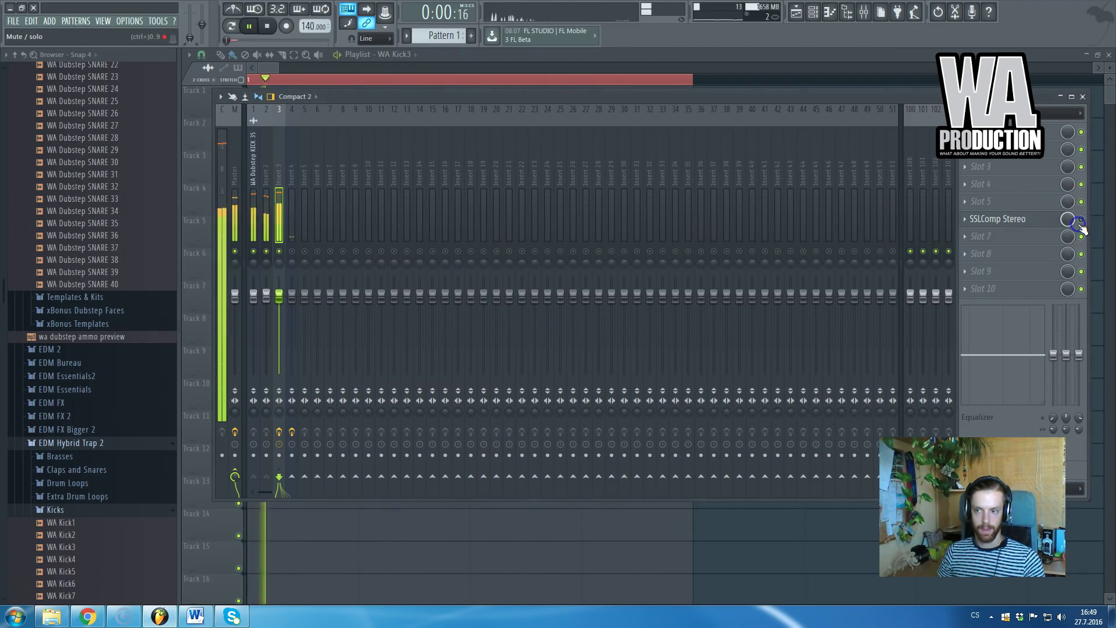
key("space")
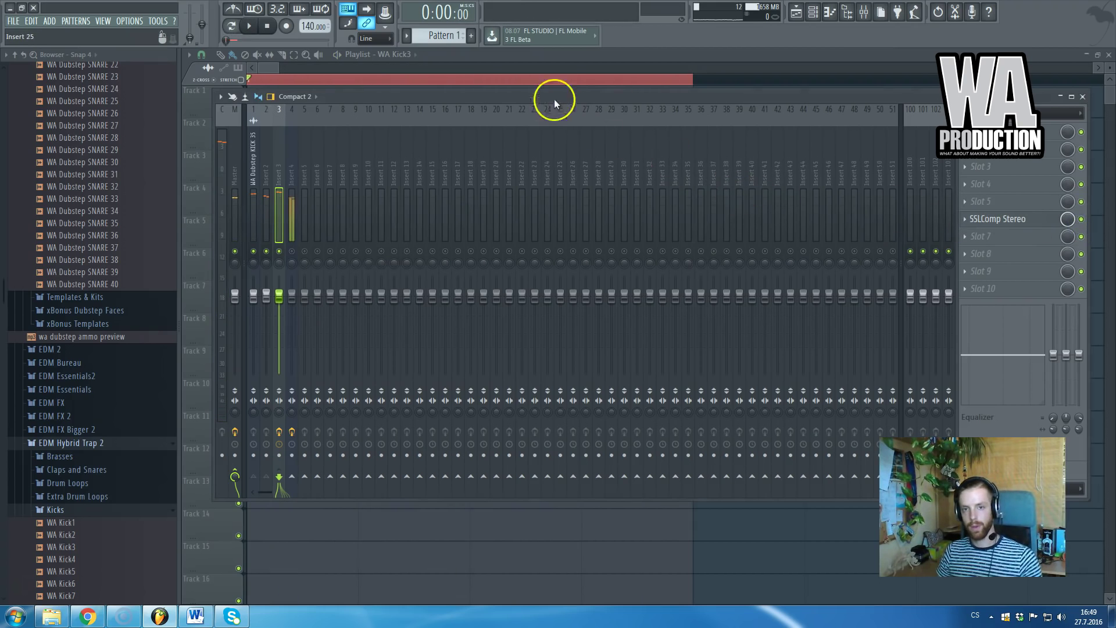
- Move the WA Dubstep KICK 15 clip to Track 3 in bar 2 of the playlist and check its channel settings
right_click(494, 57)
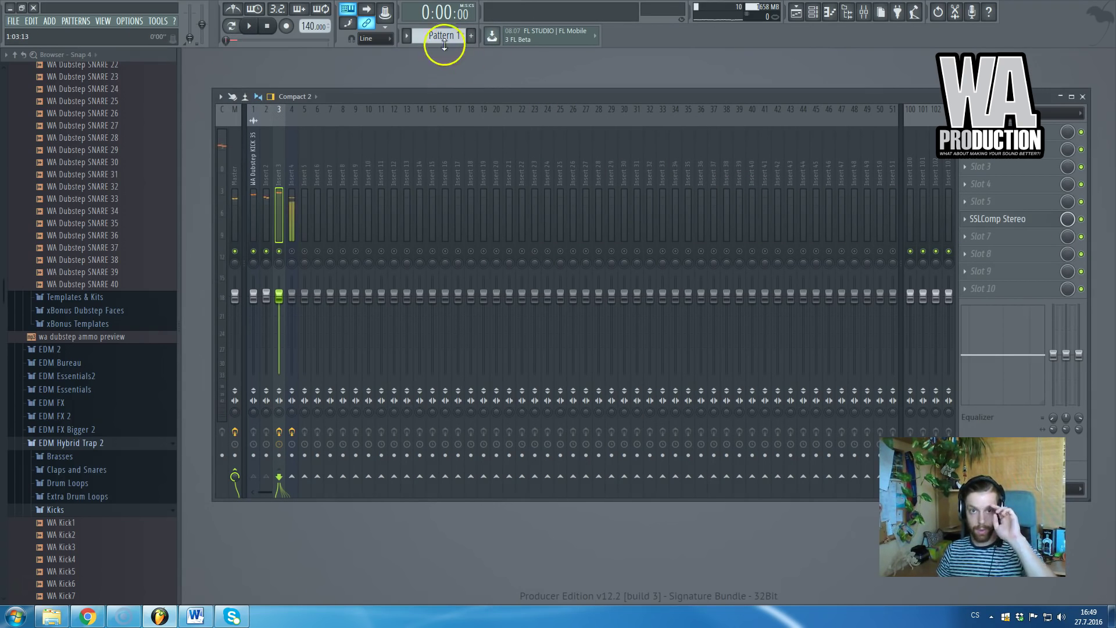
key("F5")
left_click(315, 216)
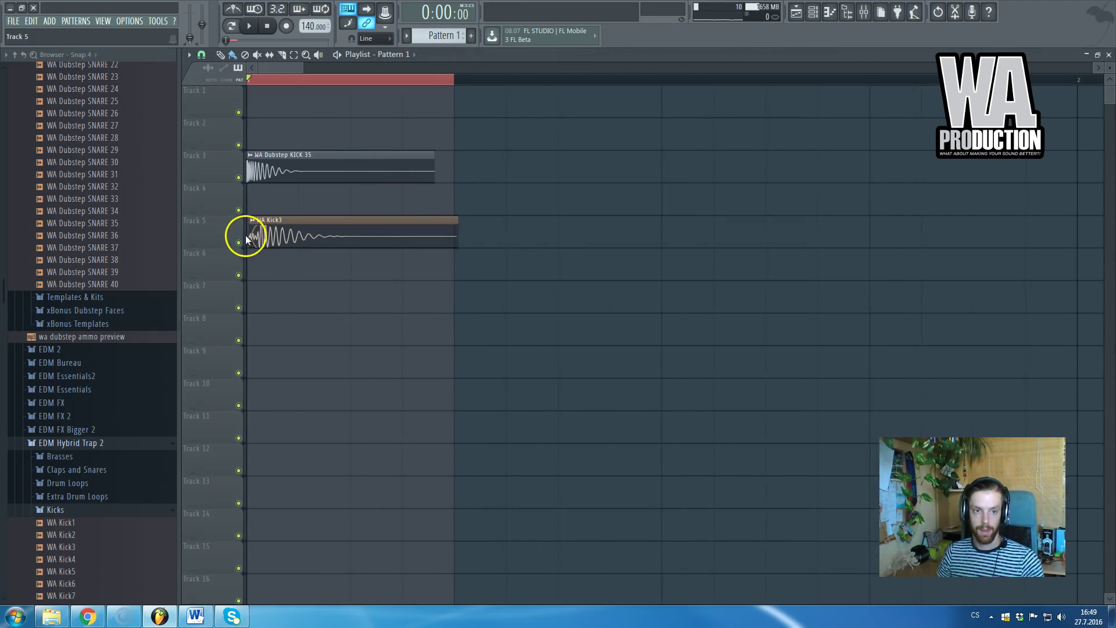
left_click(309, 279)
right_click(347, 279)
scroll(335, 283, "down", 5)
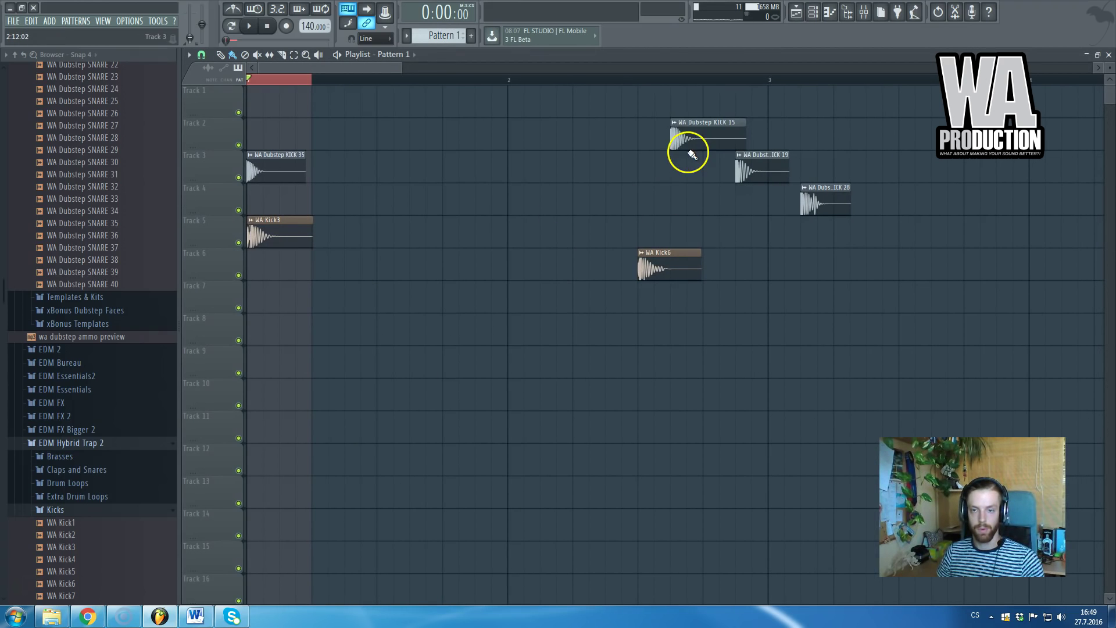
left_click_drag(692, 154, 604, 174)
double_click(609, 174)
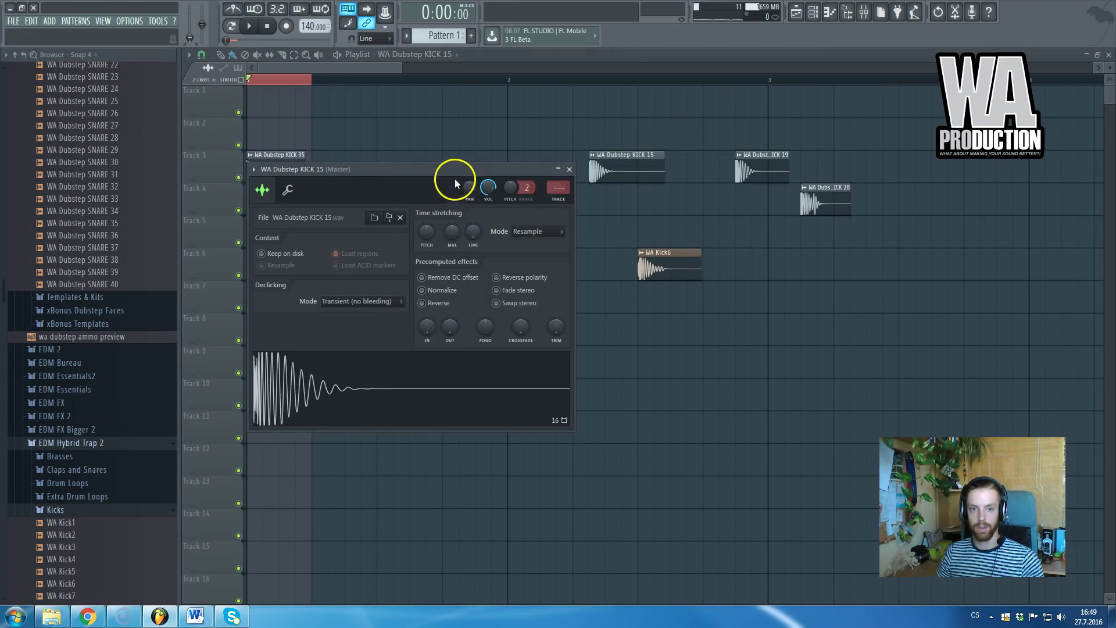
key("Escape")
- Set the declicking mode of the WA Dubstep KICK 35 sample to Crossfade (bleeding)
scroll(248, 270, "up", 5)
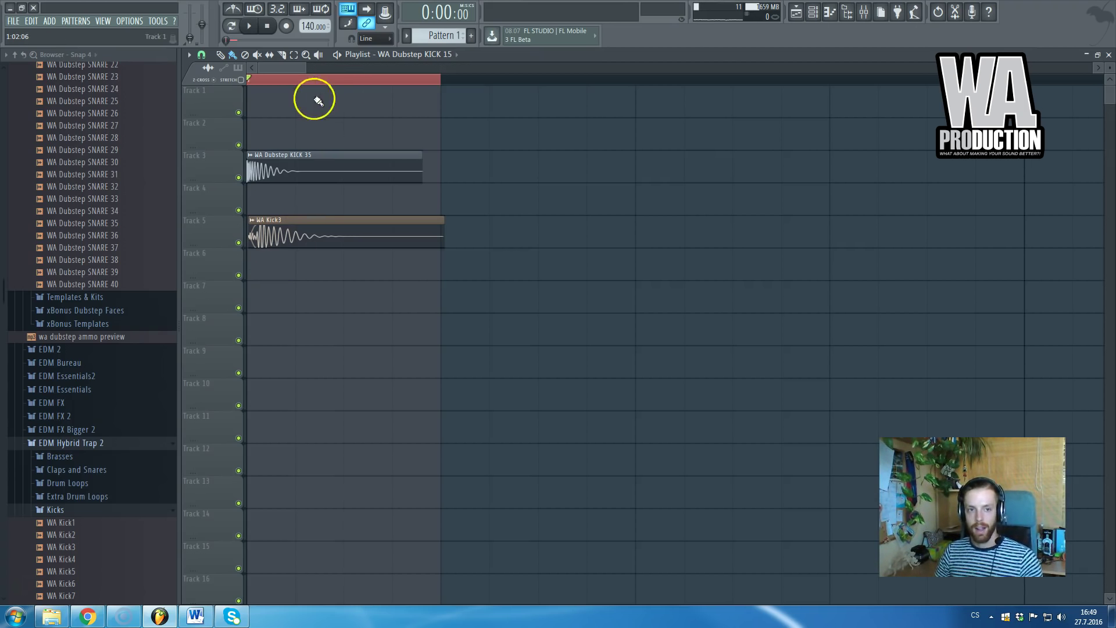
scroll(229, 275, "up", 3)
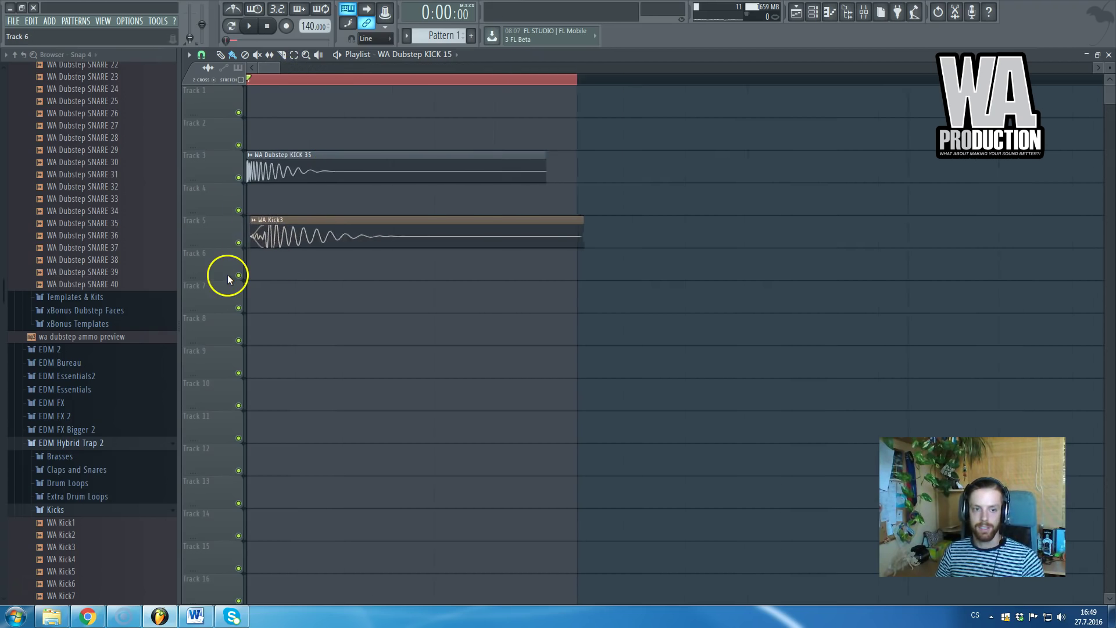
double_click(292, 178)
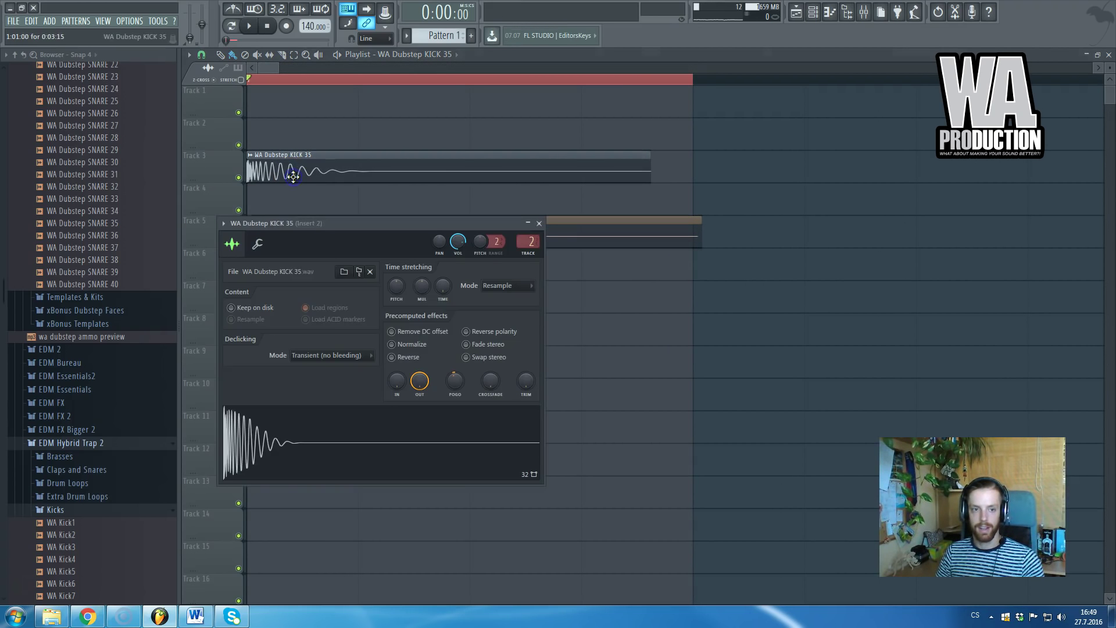
left_click(343, 355)
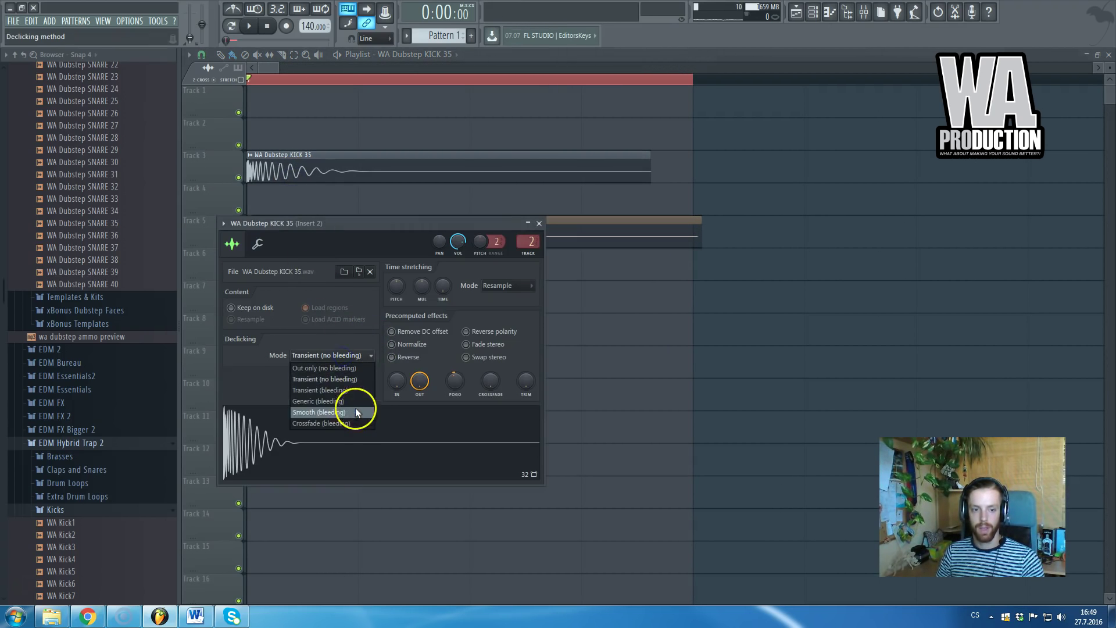
left_click(345, 423)
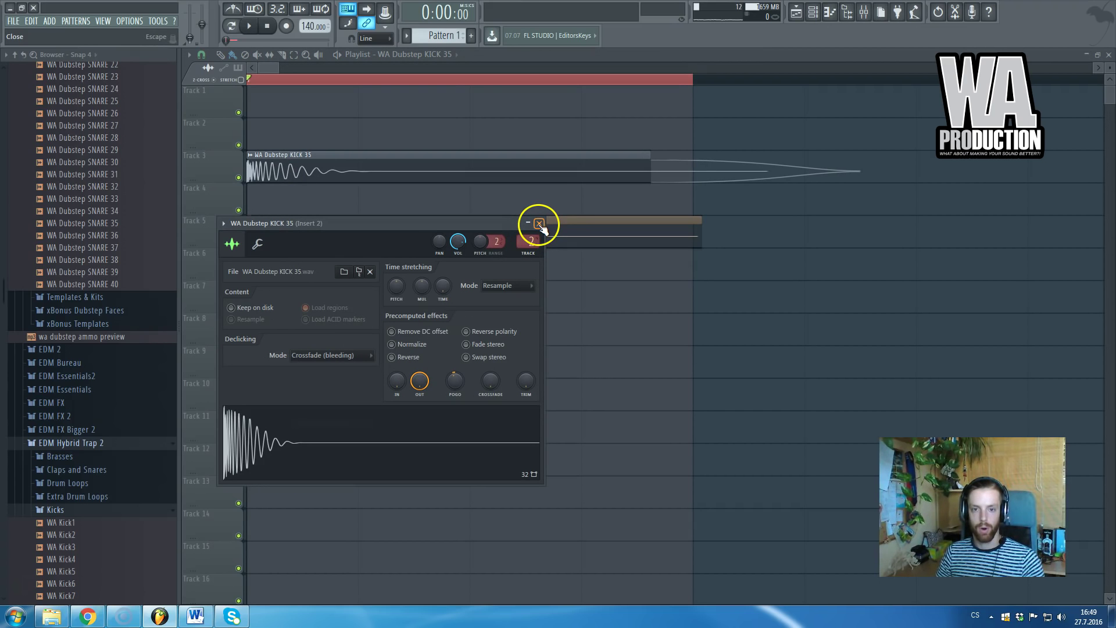
- Try the Smooth (bleeding) and Generic (bleeding) declicking modes on the WA Dubstep KICK 35 sample and close its channel settings
left_click(337, 355)
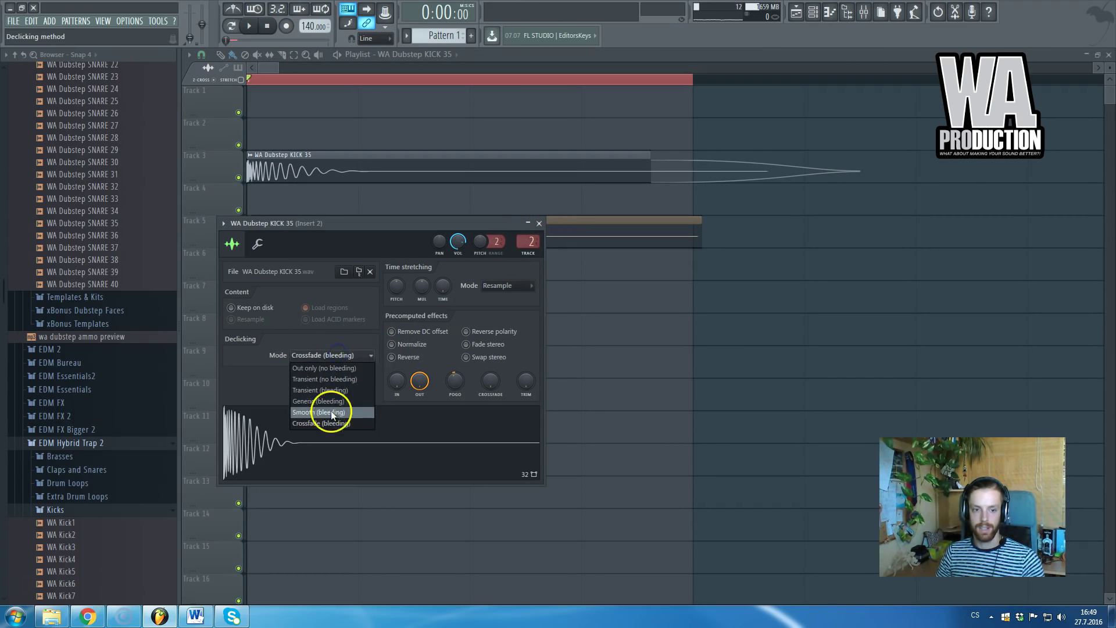
left_click(326, 410)
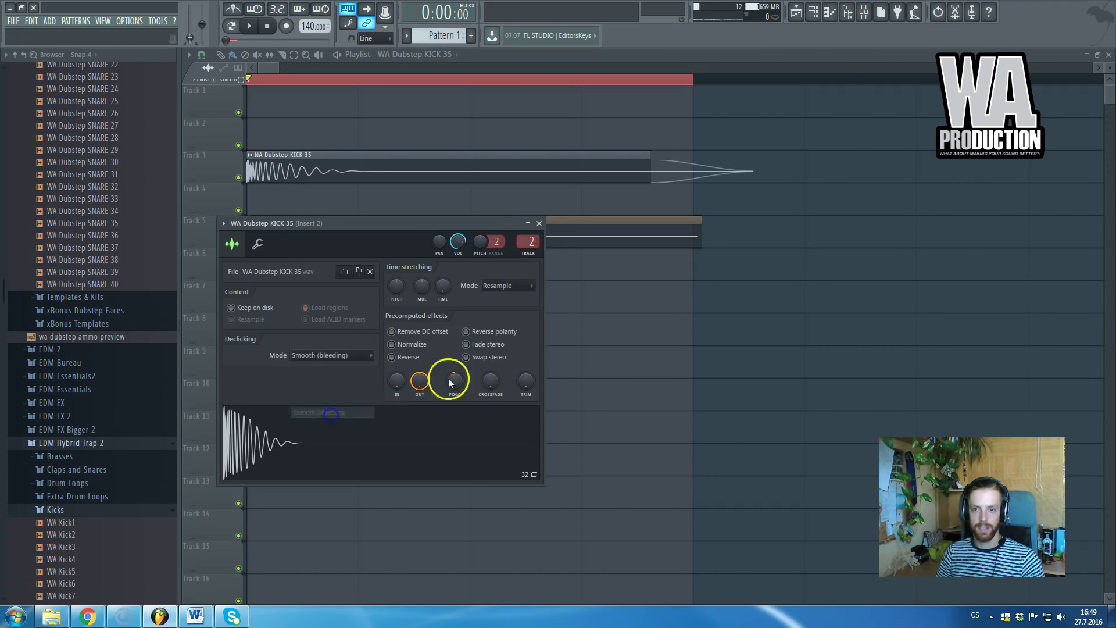
left_click(340, 355)
left_click(332, 398)
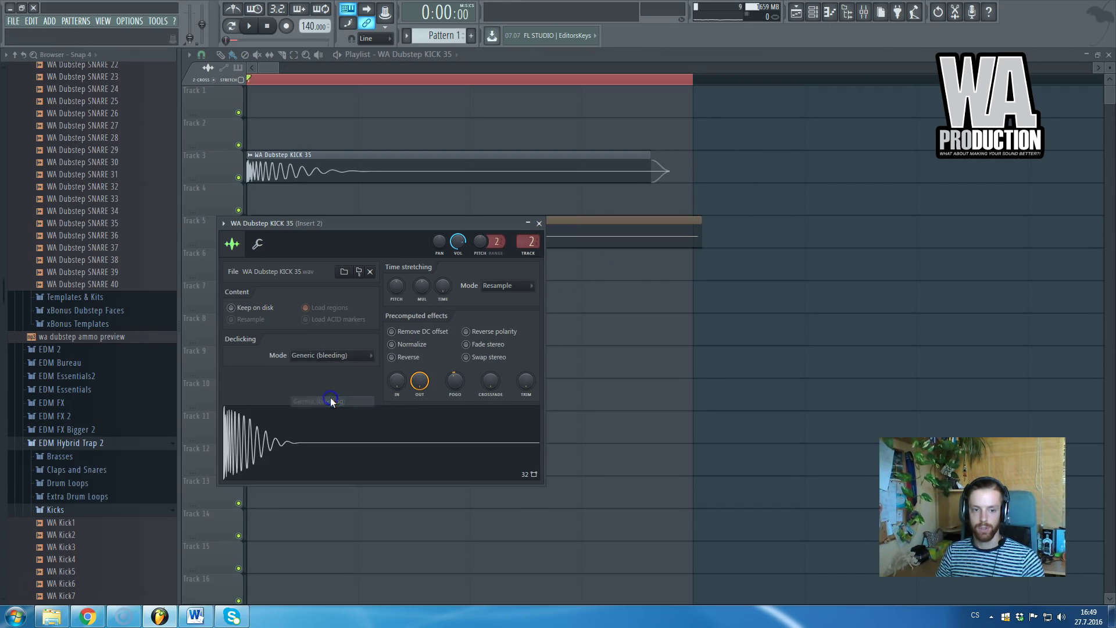
left_click(337, 354)
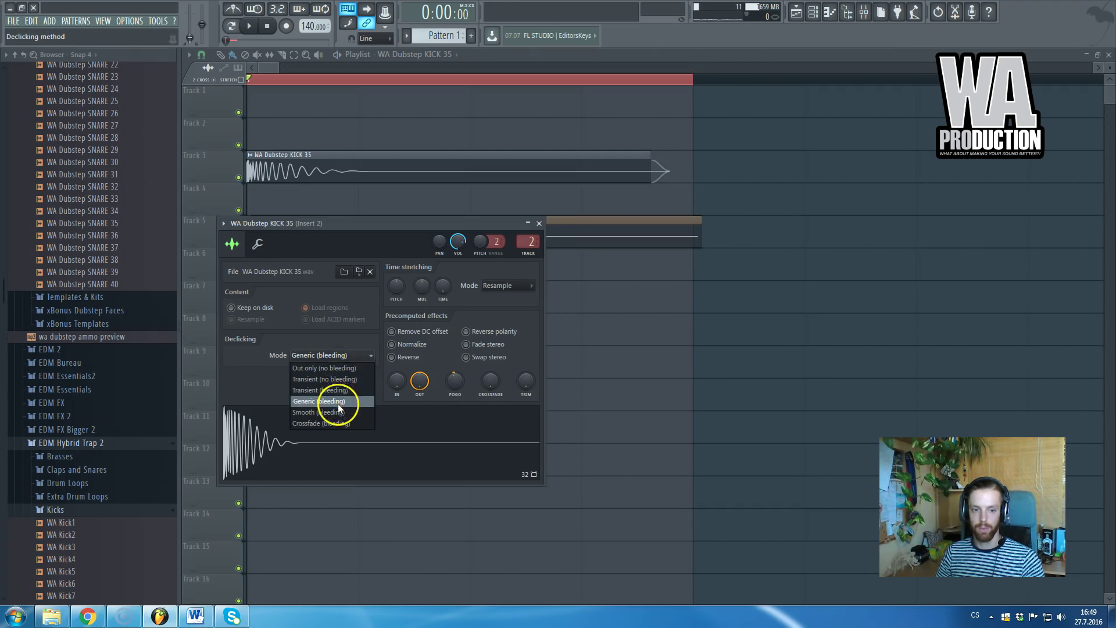
left_click(337, 404)
left_click(343, 355)
left_click(329, 400)
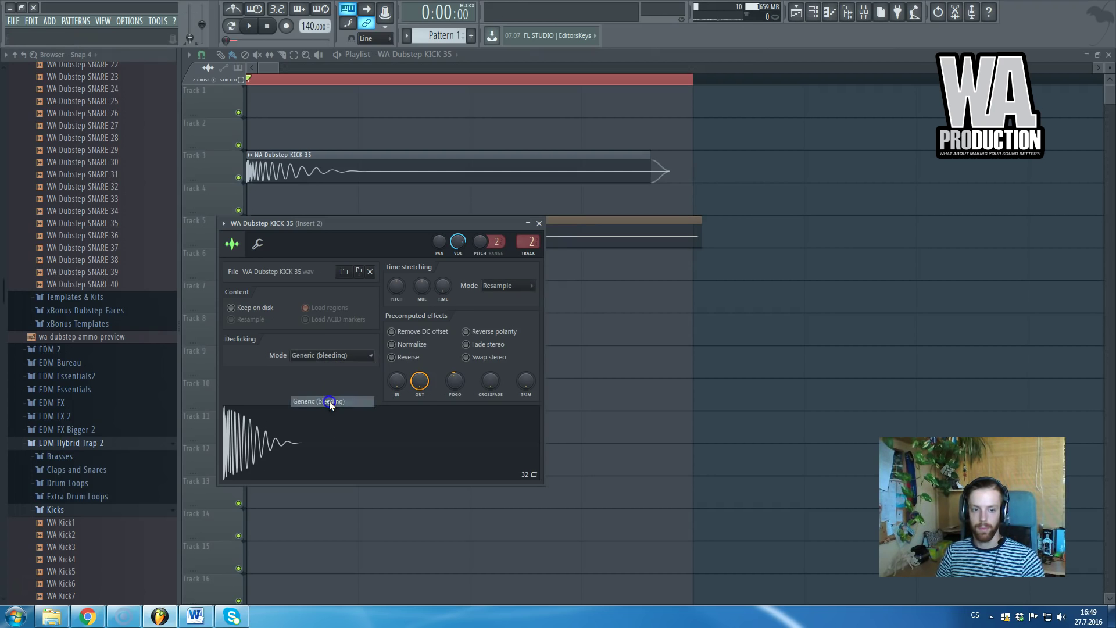
left_click(538, 223)
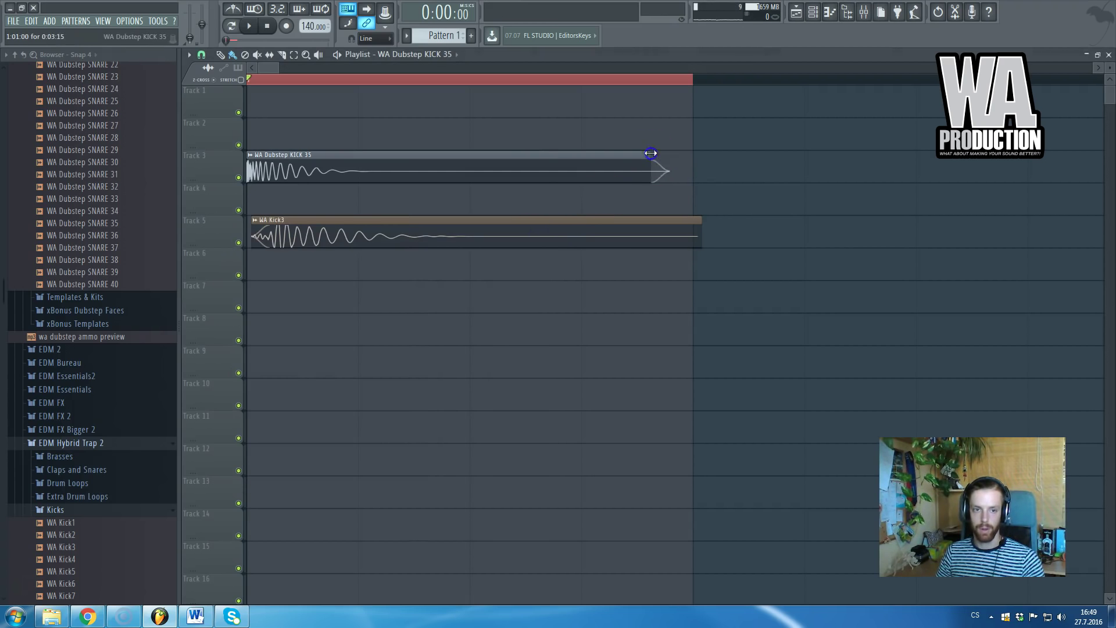
- Shorten the WA Dubstep KICK 35 clip on Track 3 to about 0:00:05 and set its declicking mode to Smooth (bleeding)
left_click_drag(655, 164, 281, 163)
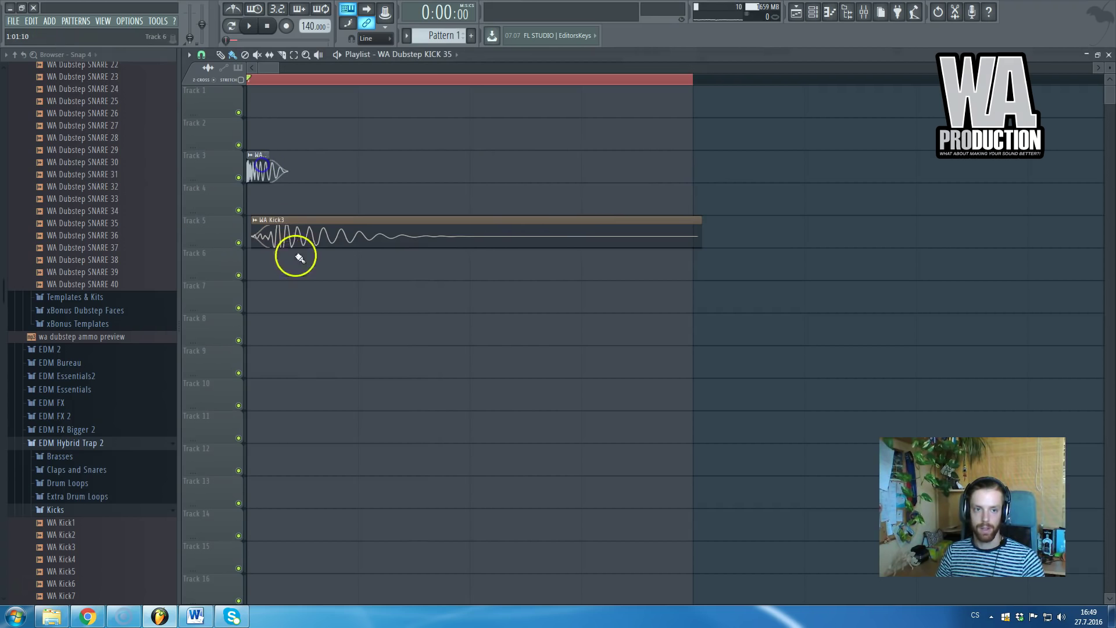
double_click(266, 169)
left_click(329, 355)
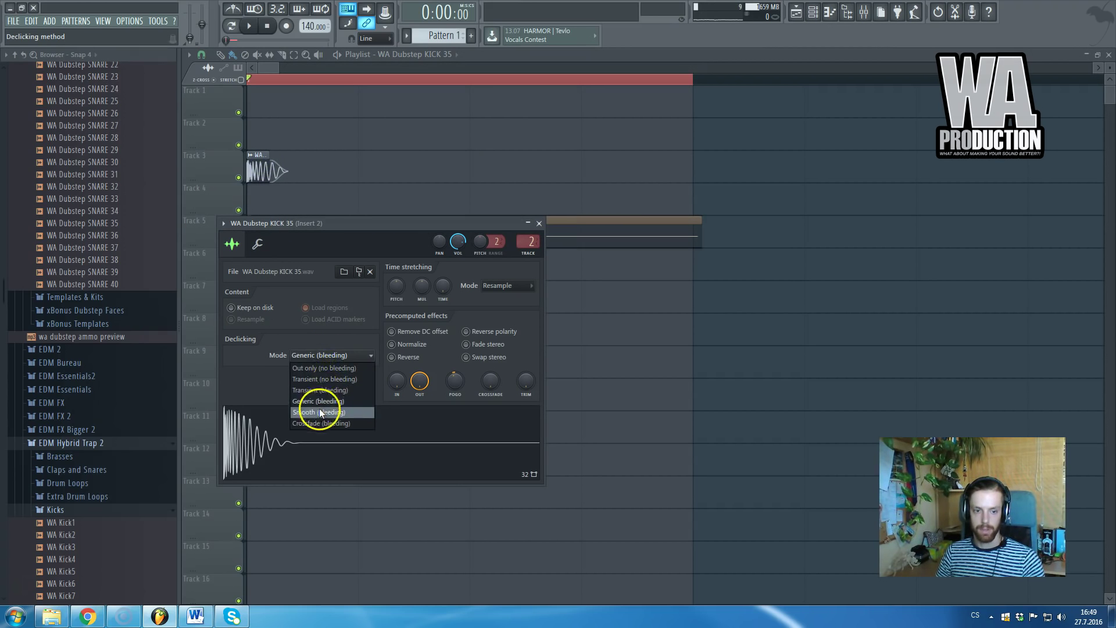
left_click(319, 411)
left_click(539, 223)
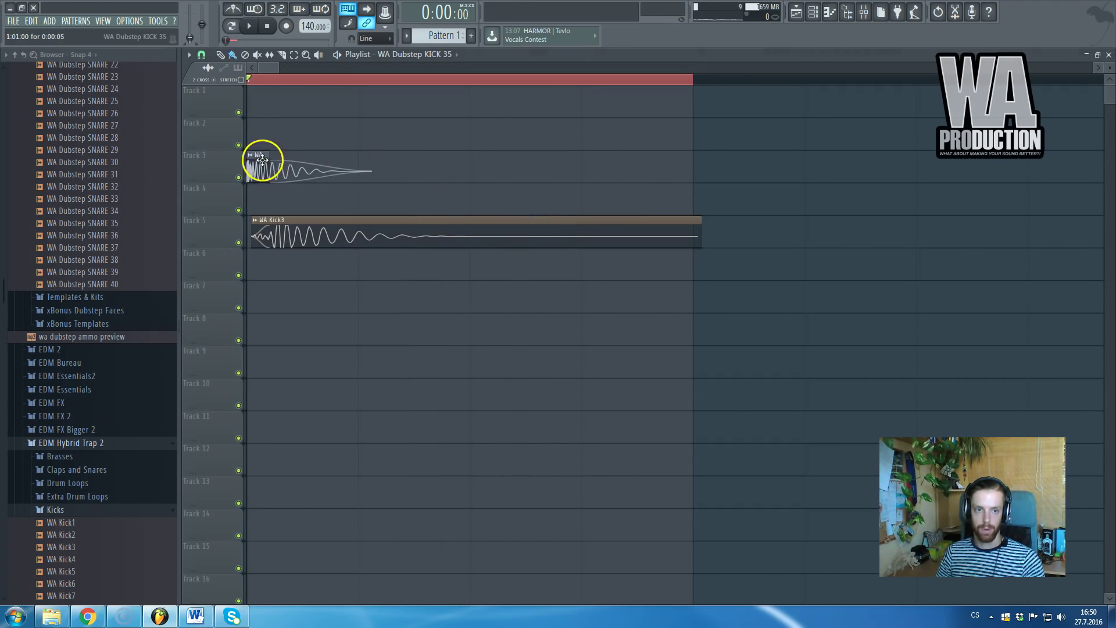
- Trim the WA Dubstep KICK 35 clip on Track 3 to 0:00:01 and play it together with WA Kick3
left_click_drag(265, 155, 252, 157)
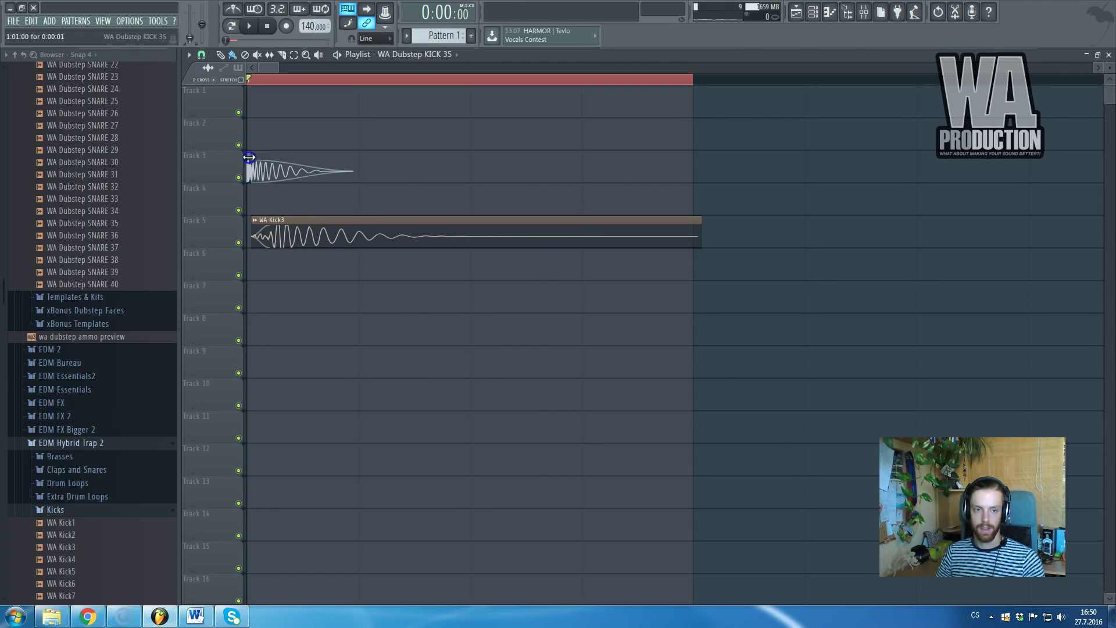
key("space")
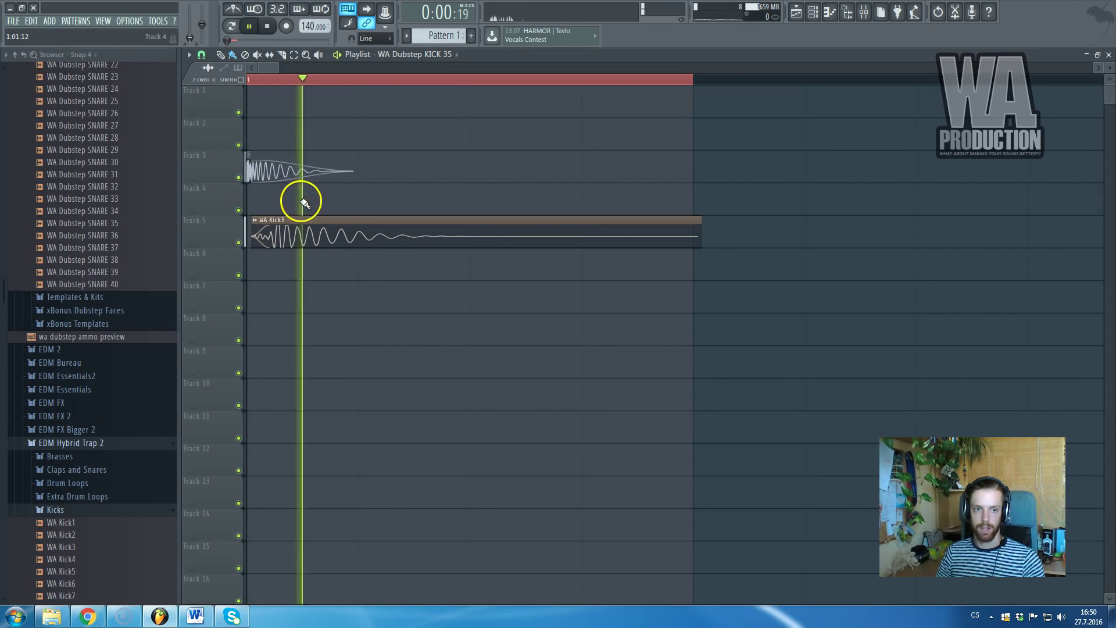
key("space")
scroll(318, 232, "down", 3)
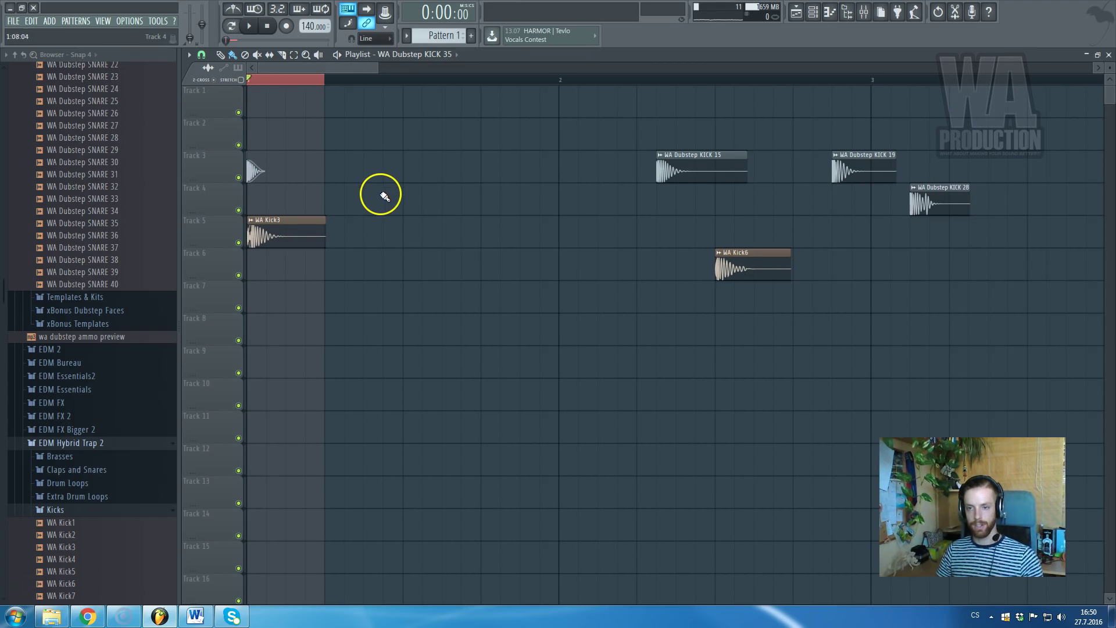
scroll(494, 378, "down", 2)
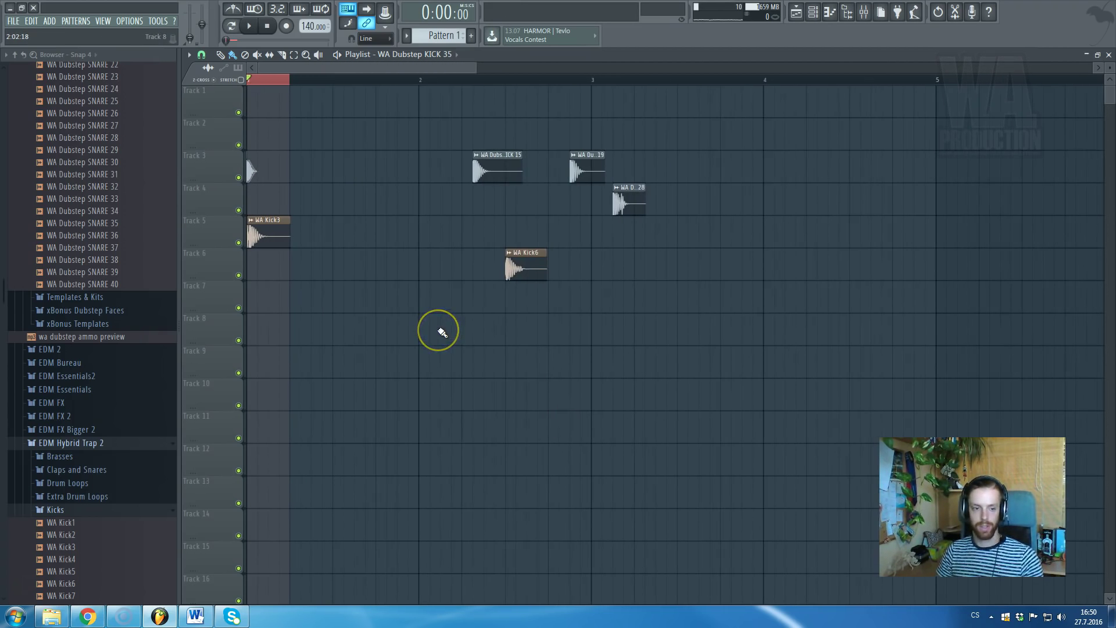
scroll(436, 343, "down", 4)
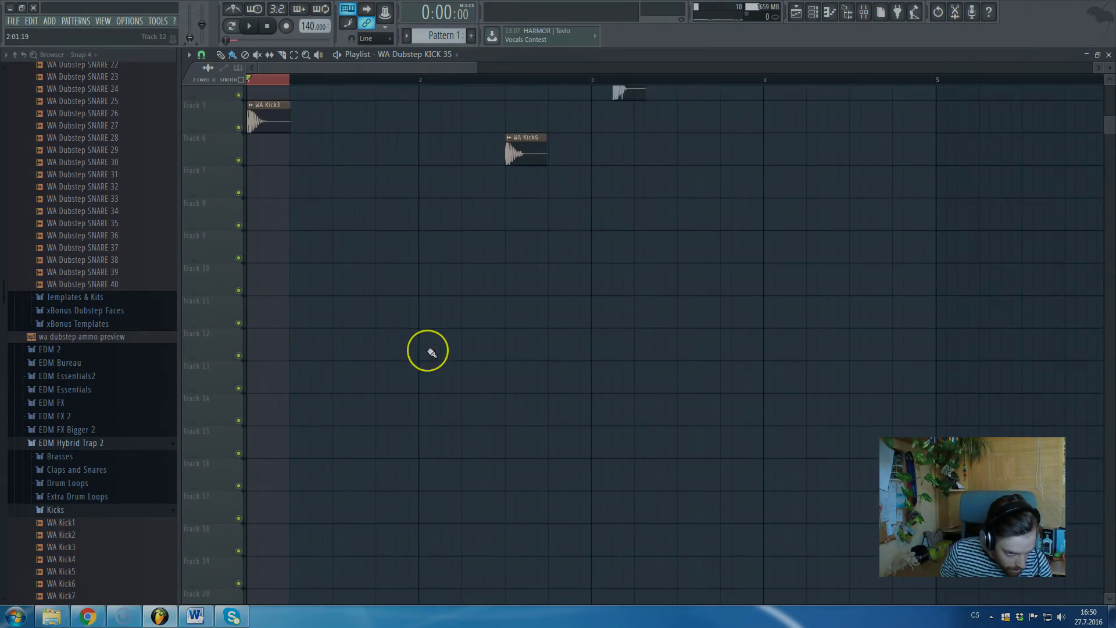